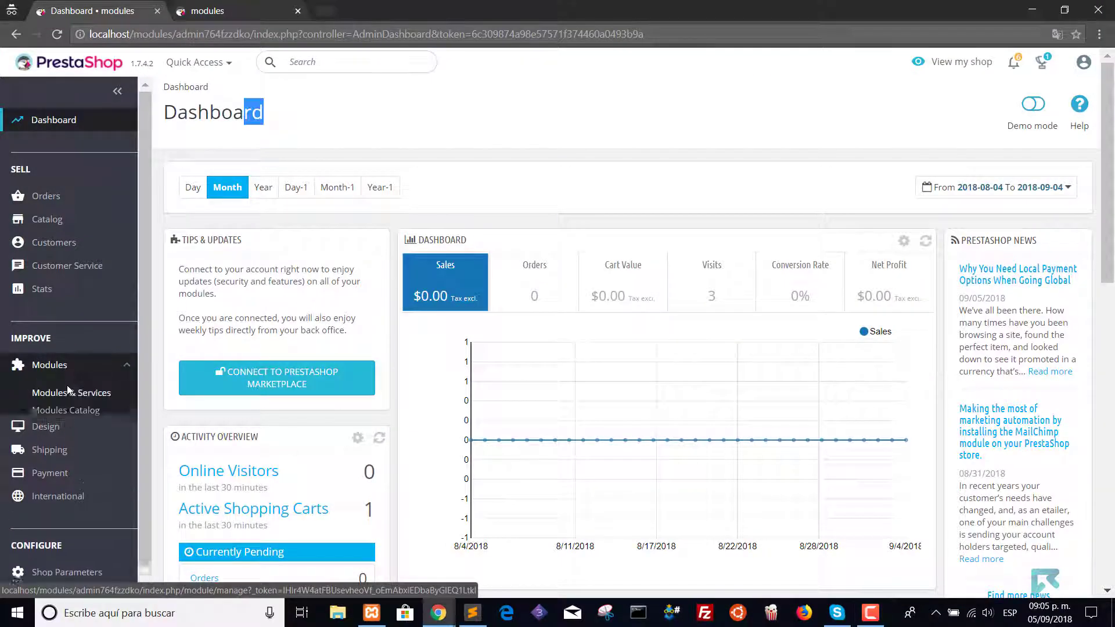
- Open Modules & Services from the sidebar's Modules section
left_click(69, 395)
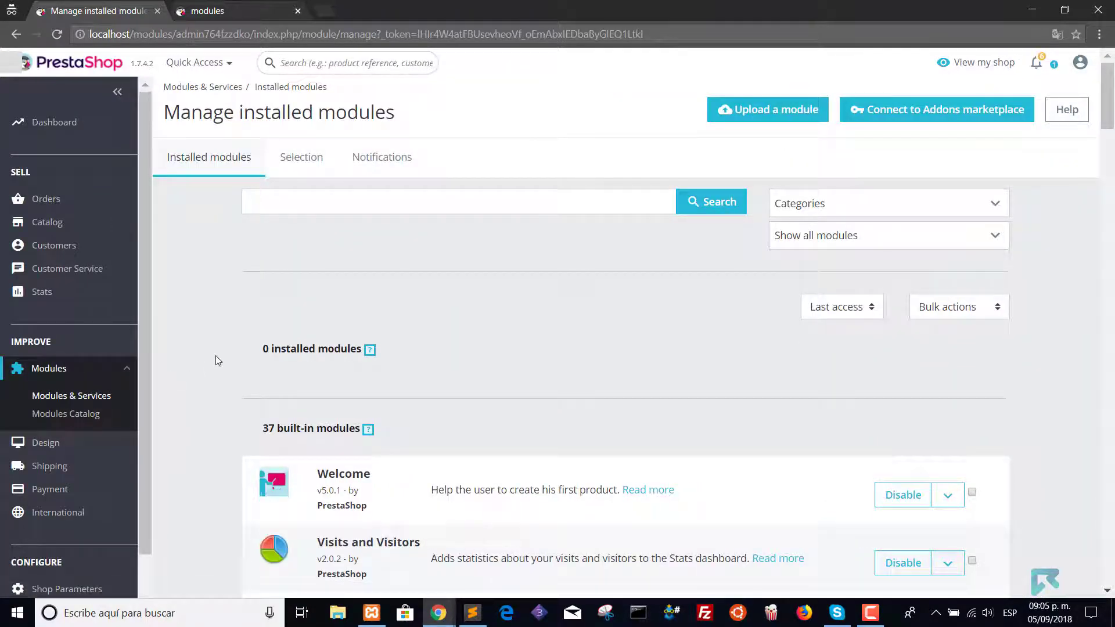
- Upload the rg_productextracontent archive and install the Product Extra Content module
left_click(743, 111)
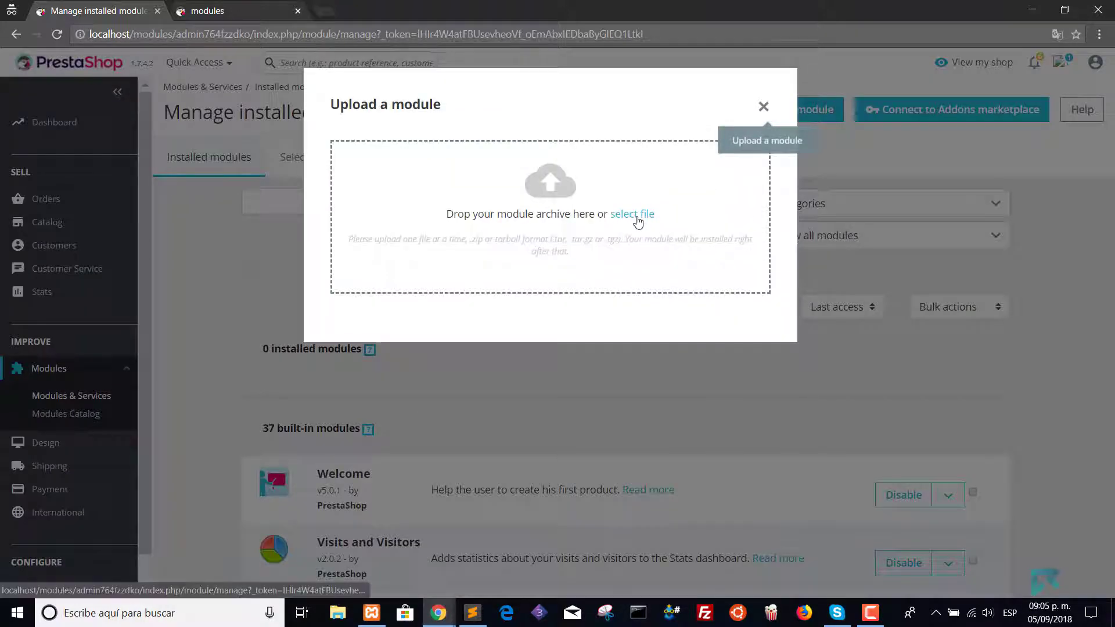
left_click(633, 214)
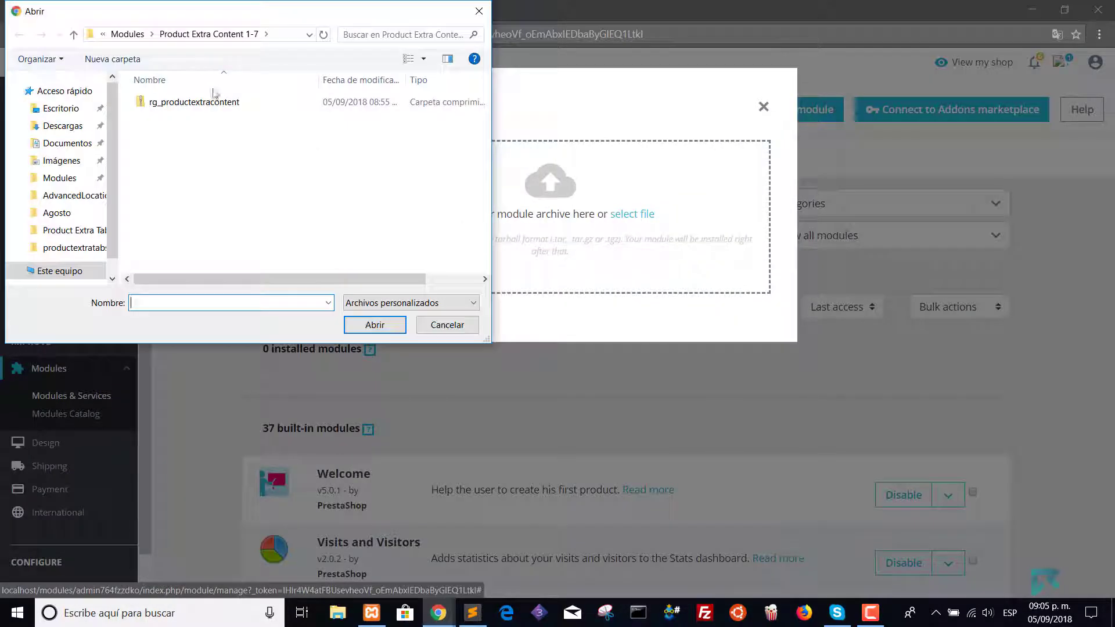
left_click(218, 100)
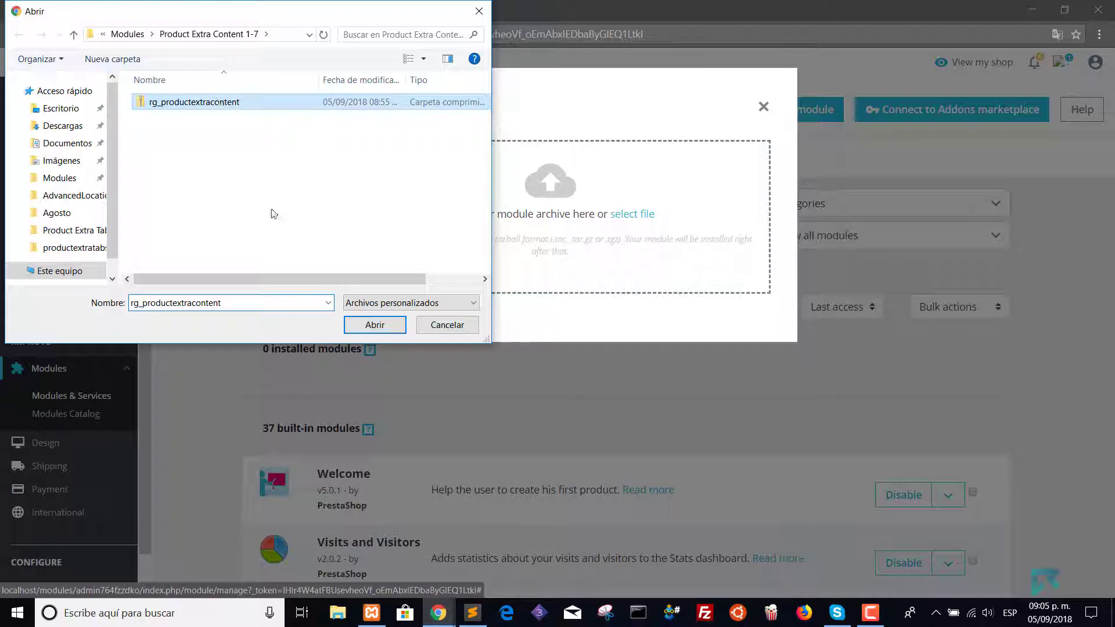
left_click(368, 324)
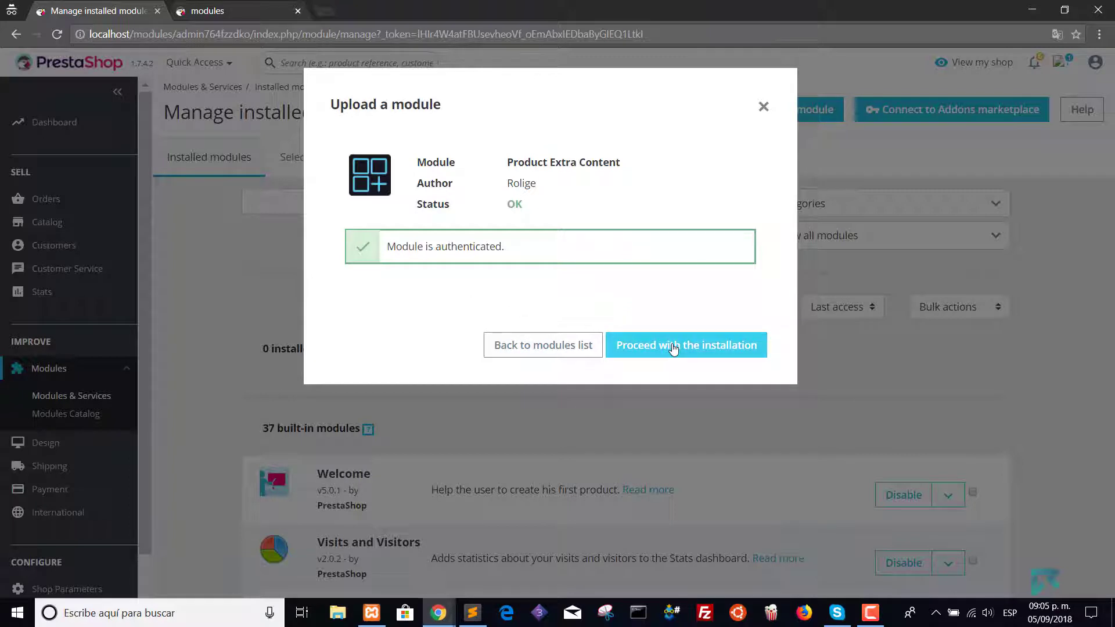
left_click(672, 347)
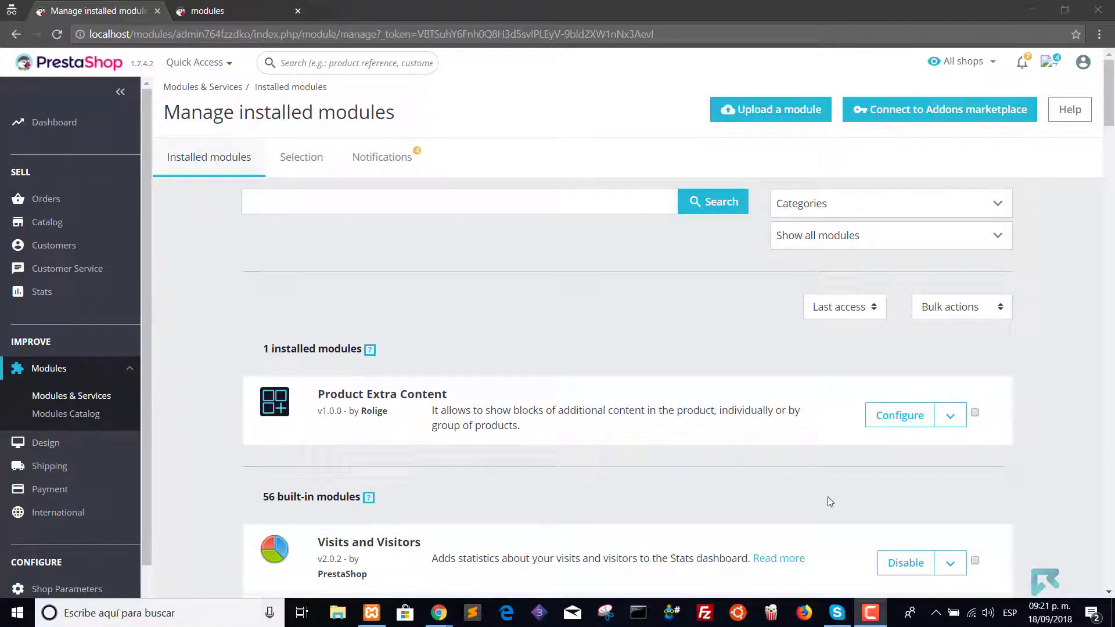
- Open Configure for Rolige's Product Extra Content module to see its two disabled example blocks
left_click(900, 423)
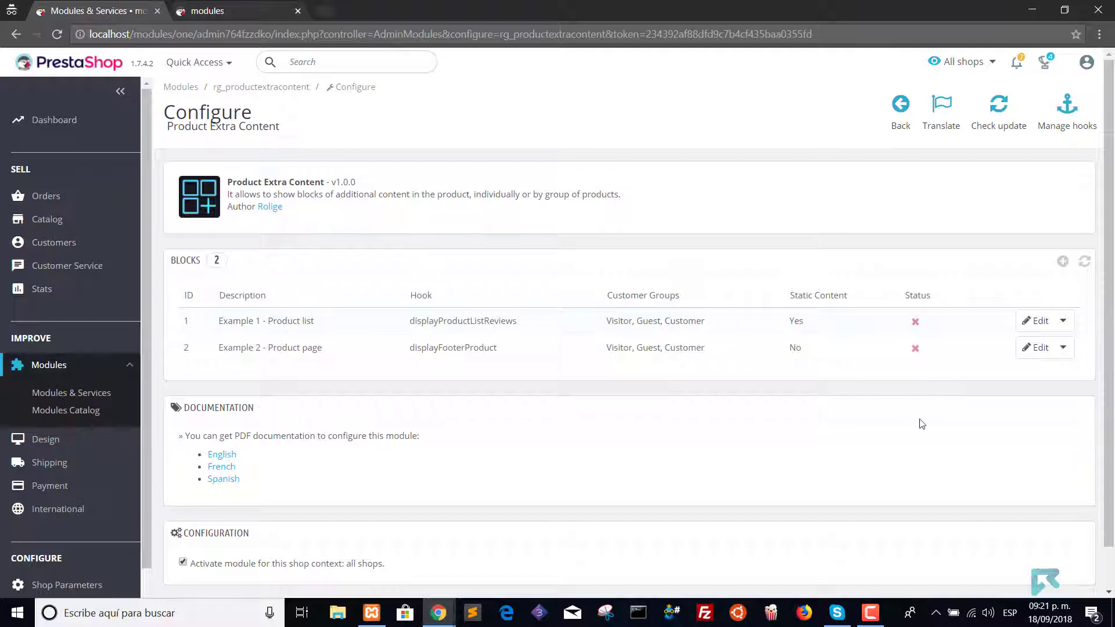
- Add a new block described as 'Custom content for specific content.'
left_click(1063, 262)
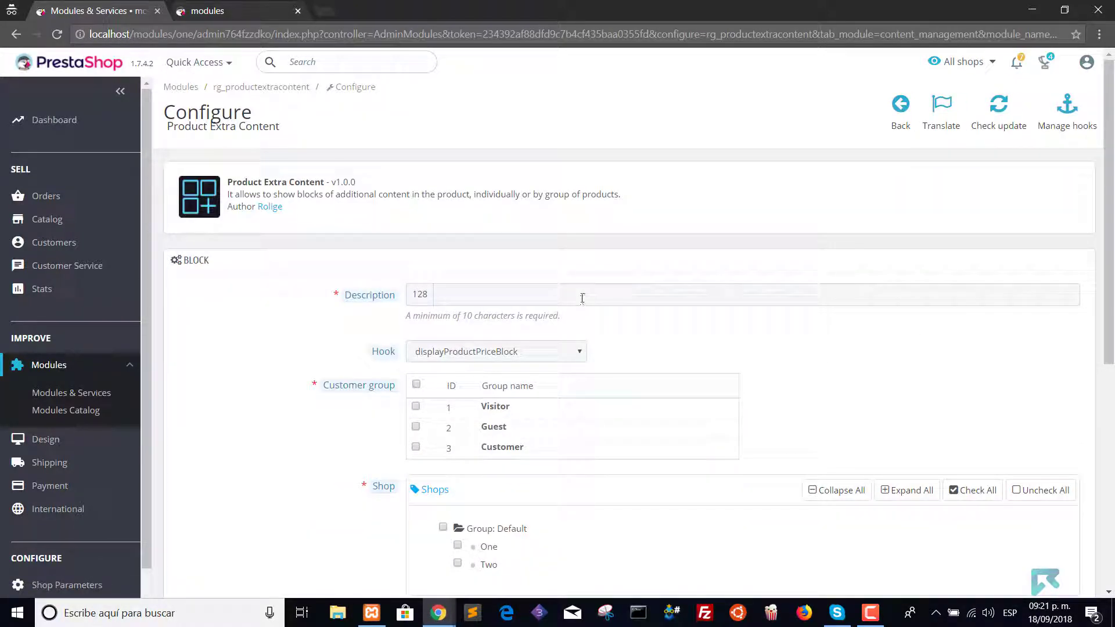
left_click(582, 297)
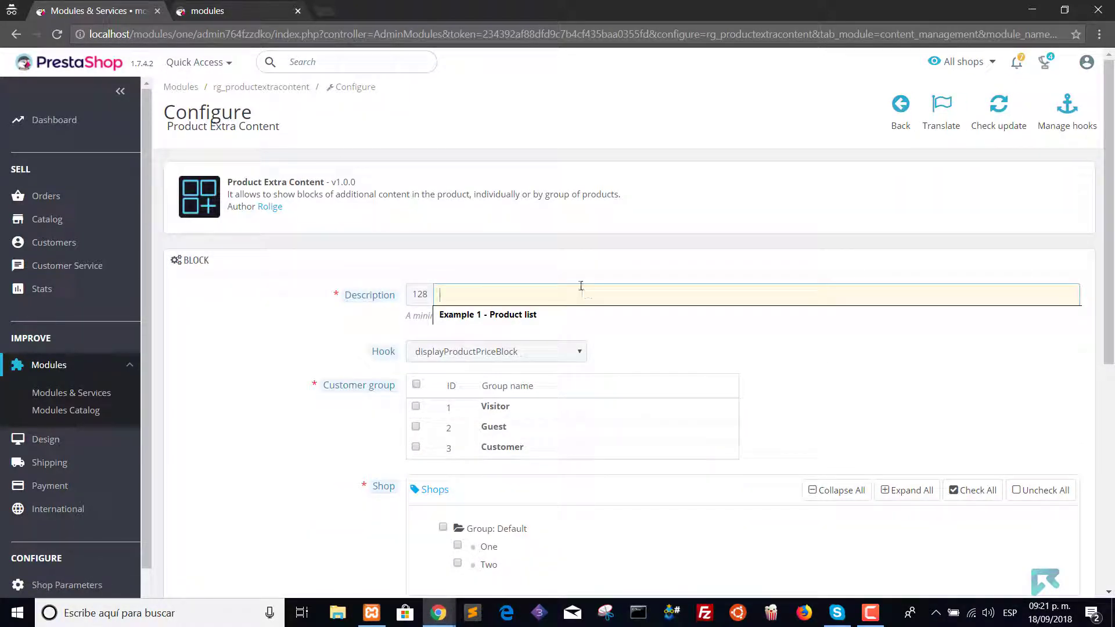
type("Custom")
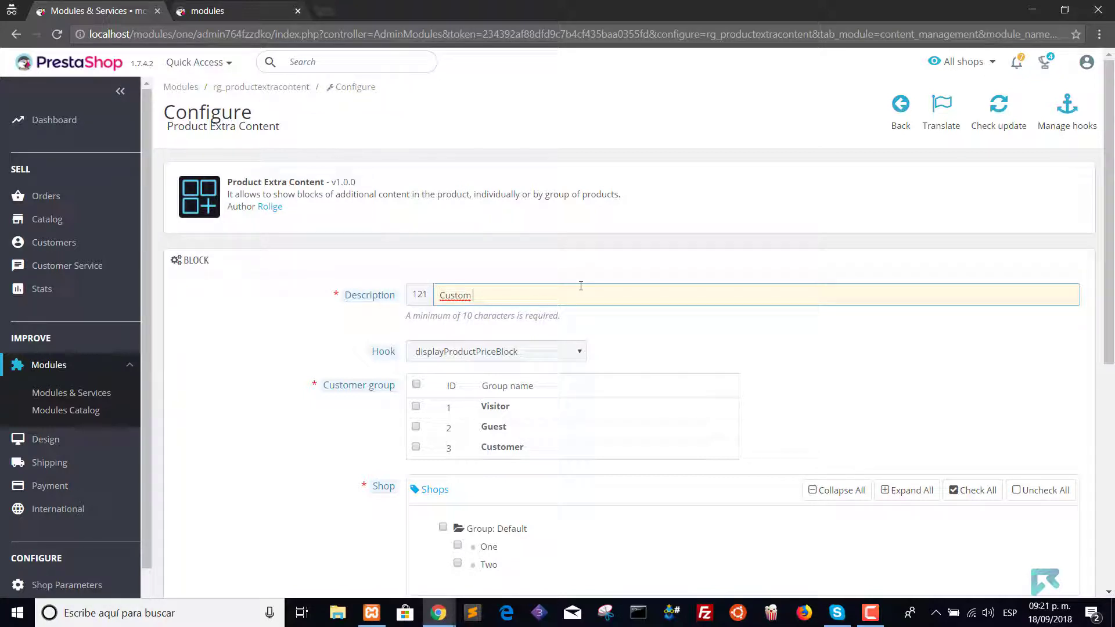
scroll(529, 303, "down", 1)
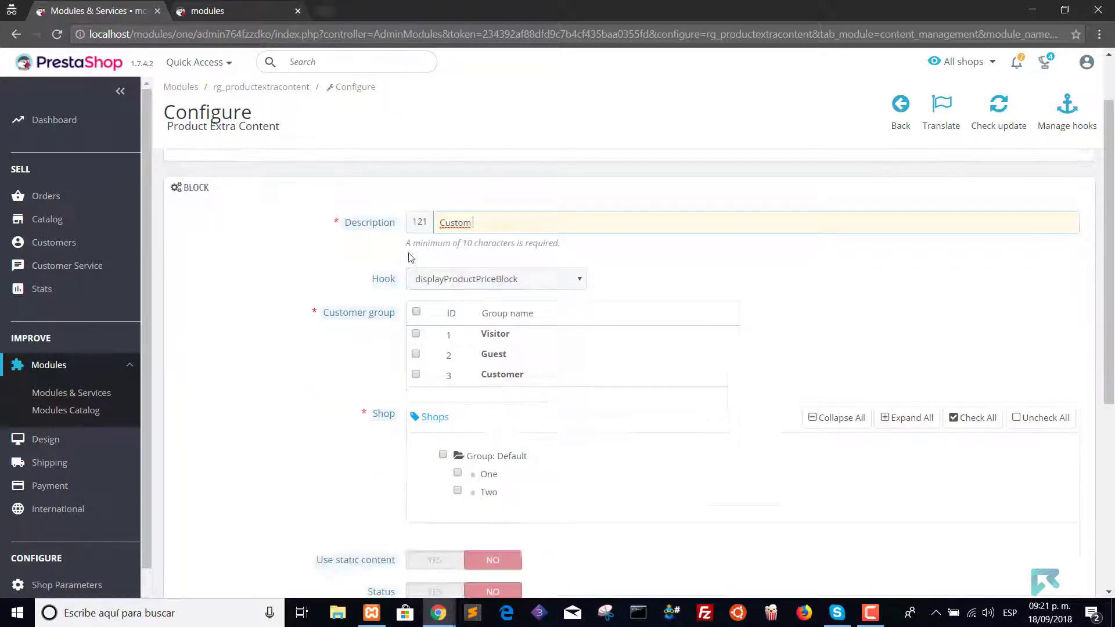
type("content by")
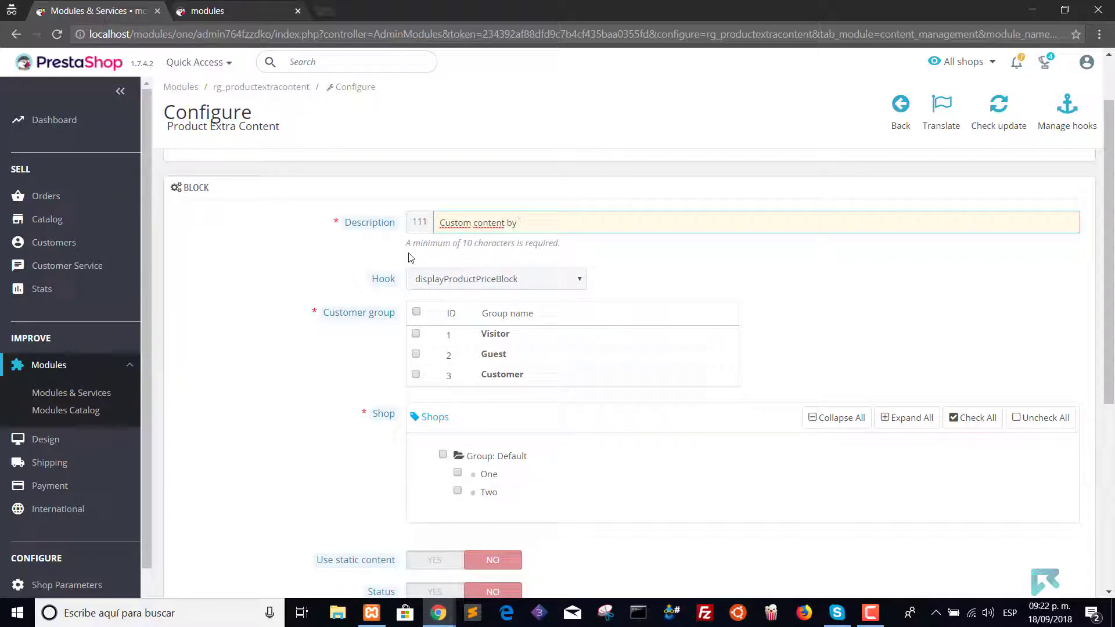
type("r pr")
type("fic content.")
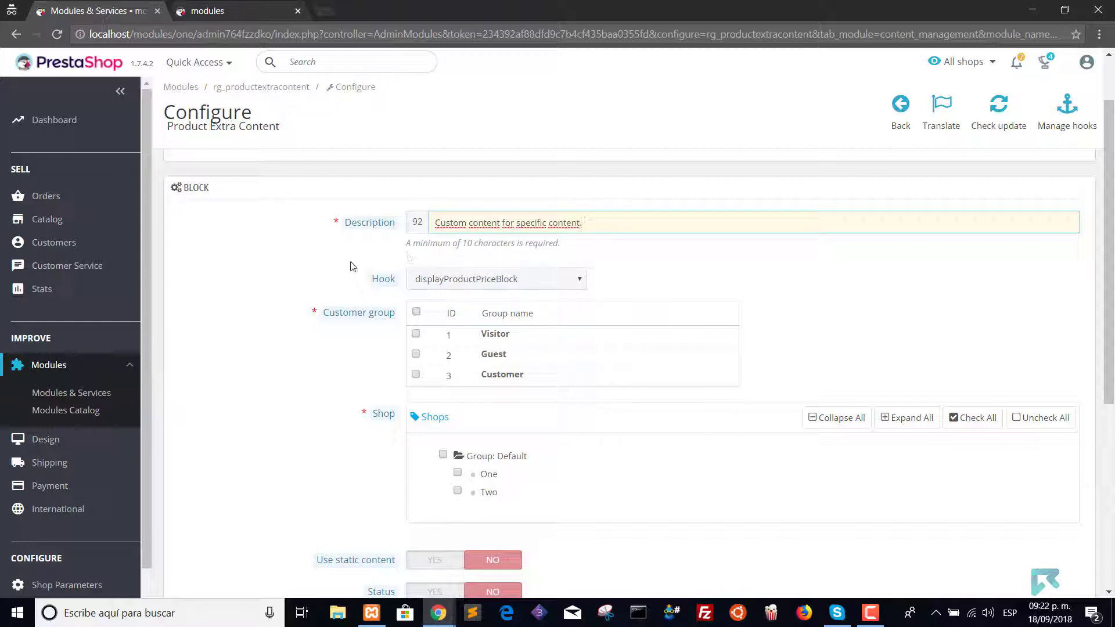
left_click(244, 393)
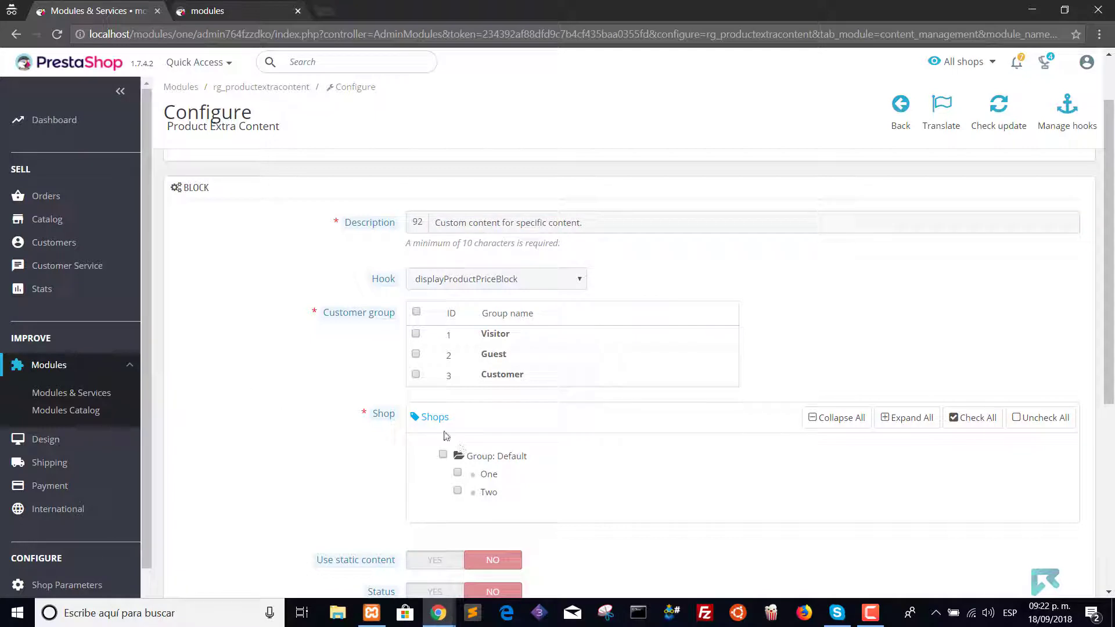
- Set the block's hook to displayProductListReviews, with all three customer groups checked
left_click(582, 281)
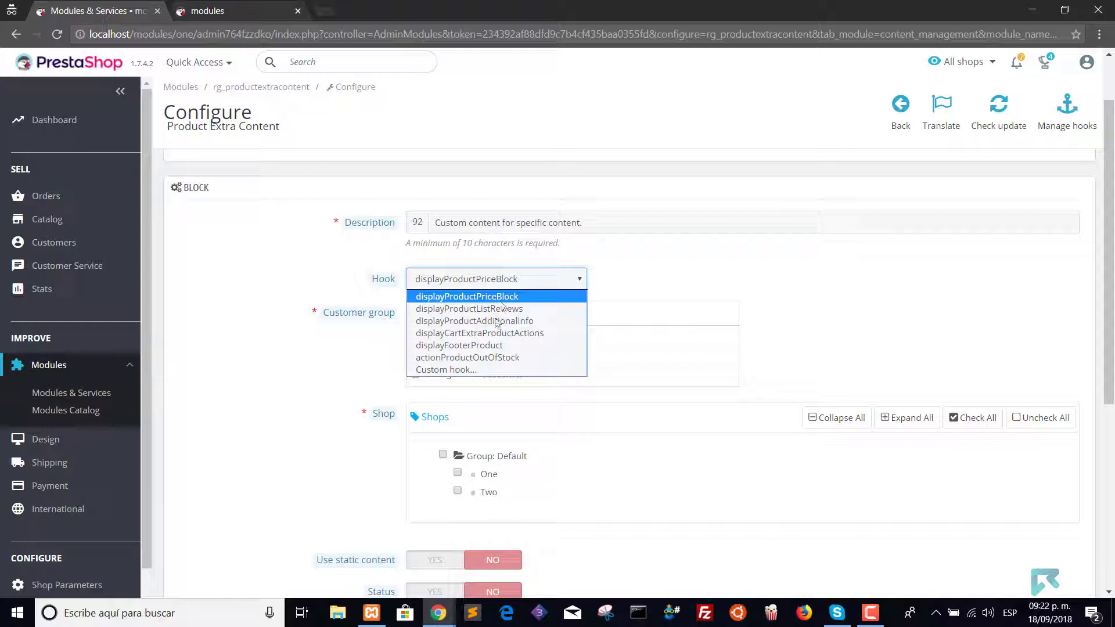
left_click(460, 371)
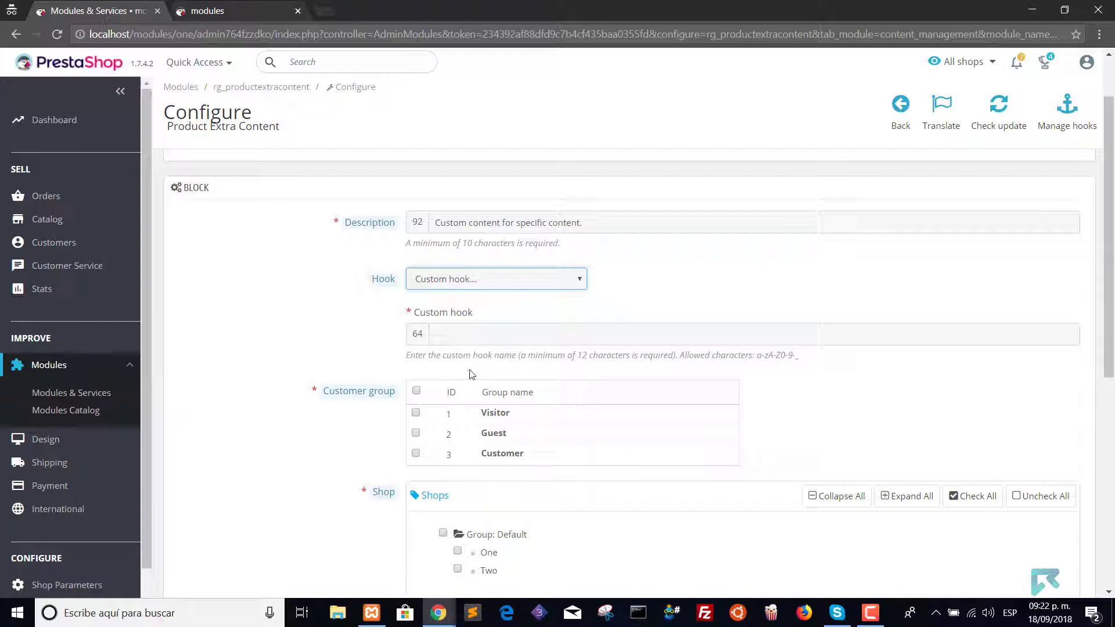
left_click_drag(579, 356, 635, 355)
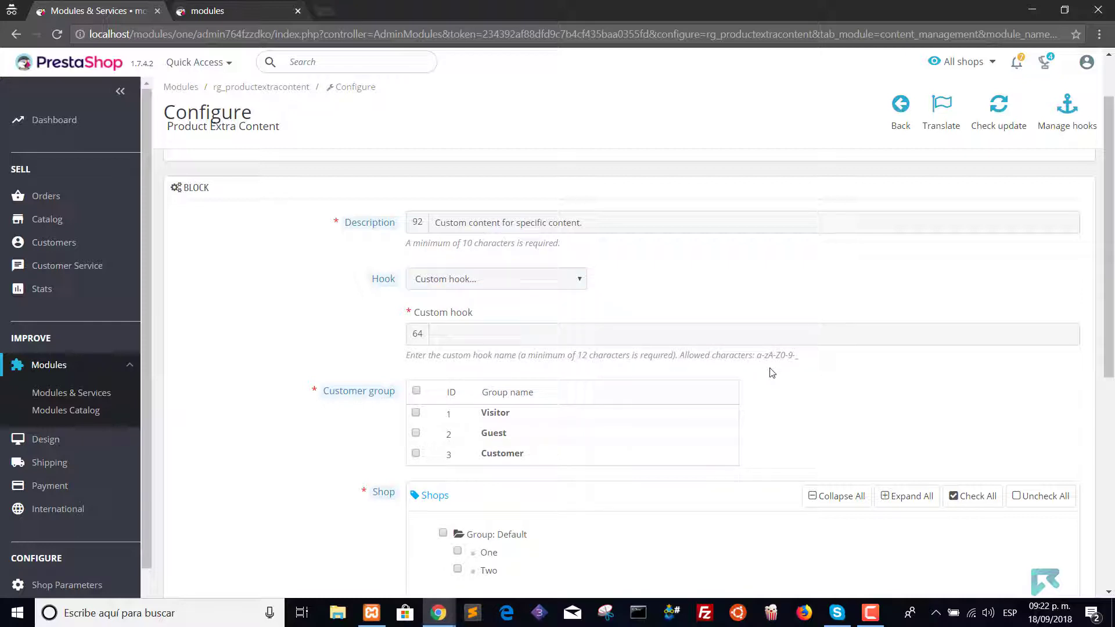
left_click_drag(799, 355, 755, 355)
left_click(756, 383)
left_click(462, 335)
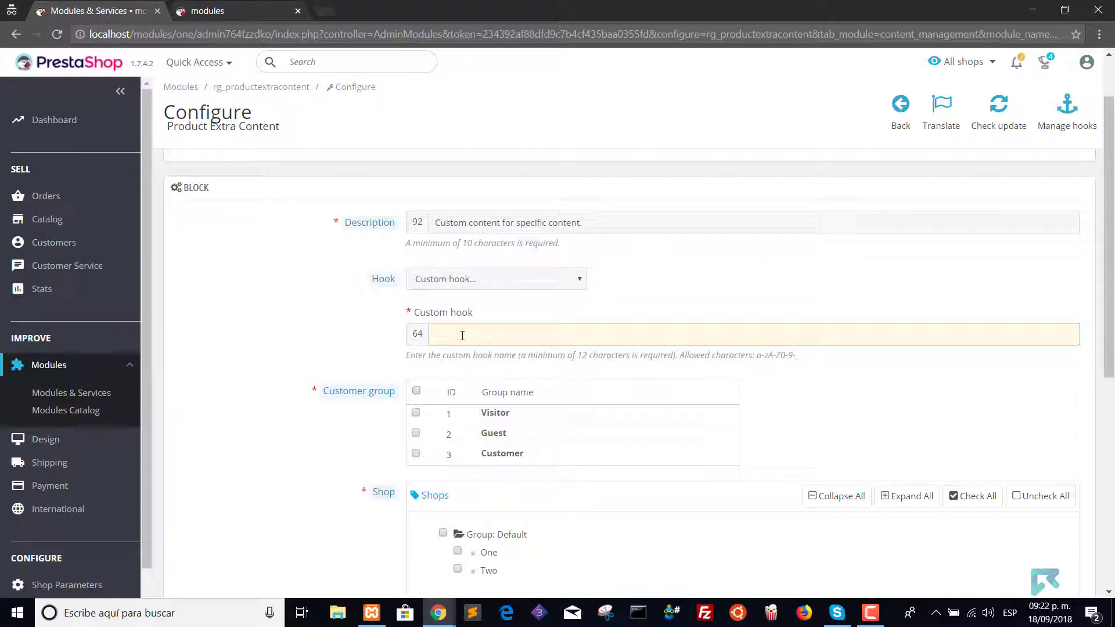
left_click(482, 283)
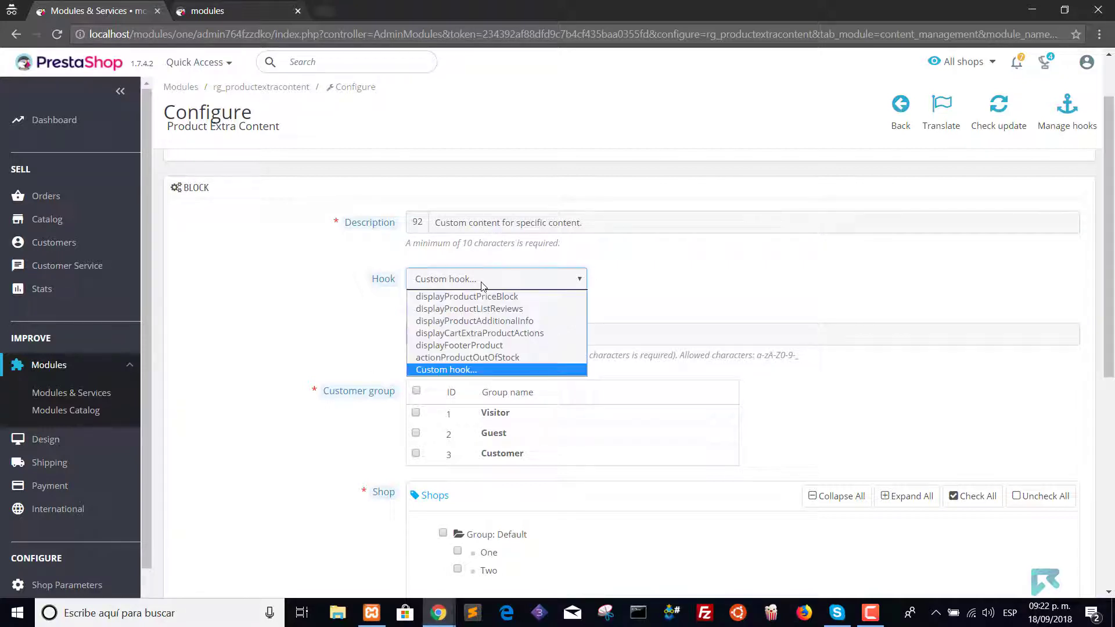
left_click(480, 309)
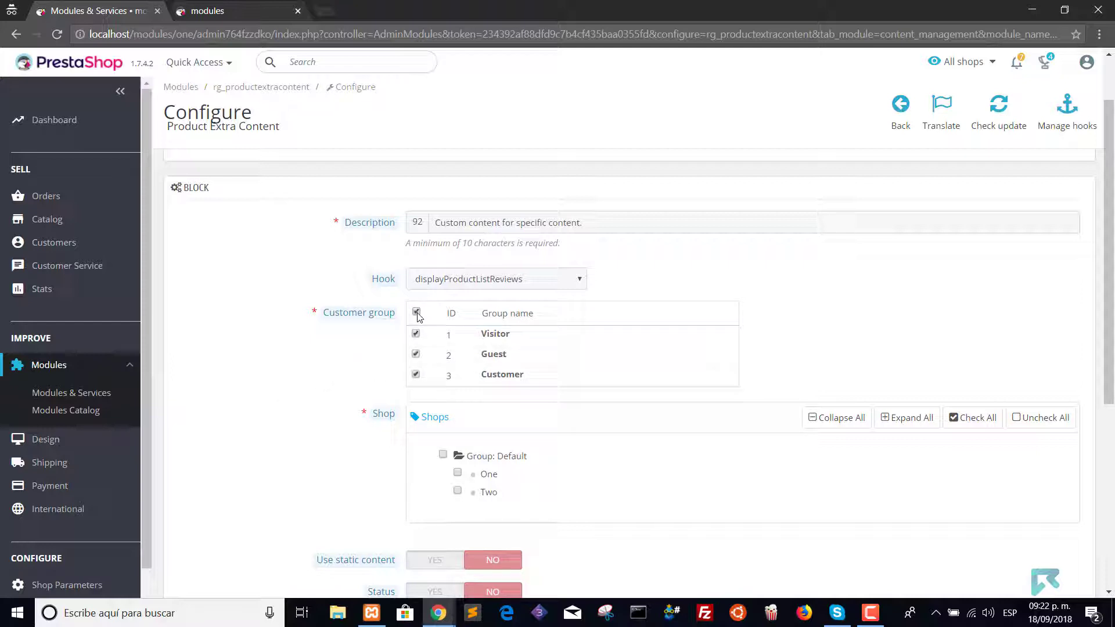
scroll(288, 420, "down", 2)
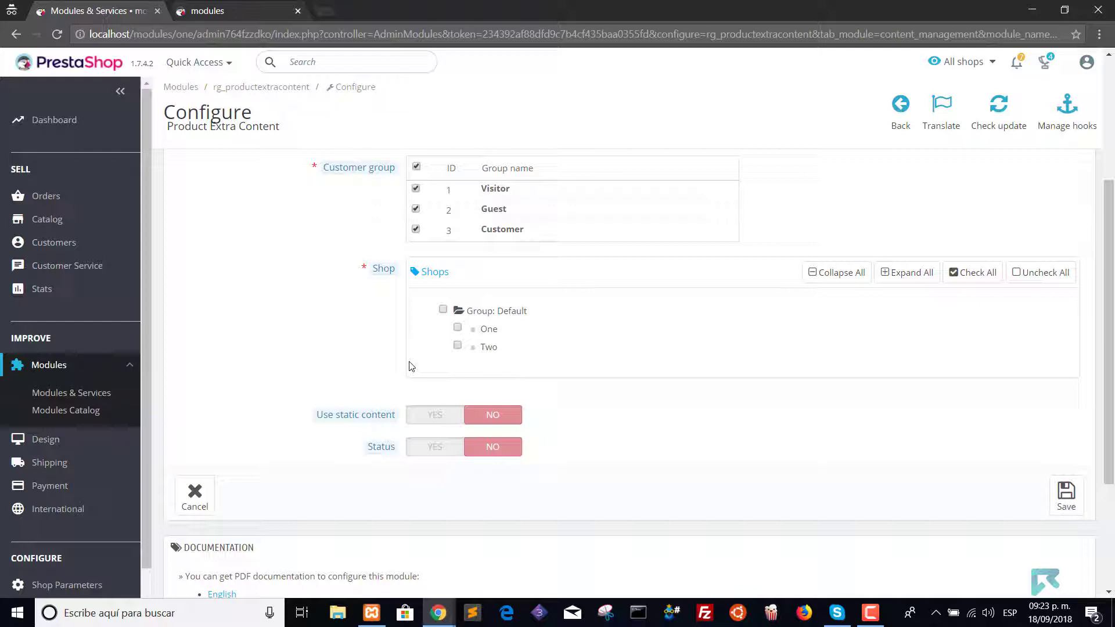
- Assign the block to shop Two, set Status to YES, and save it
left_click(457, 346)
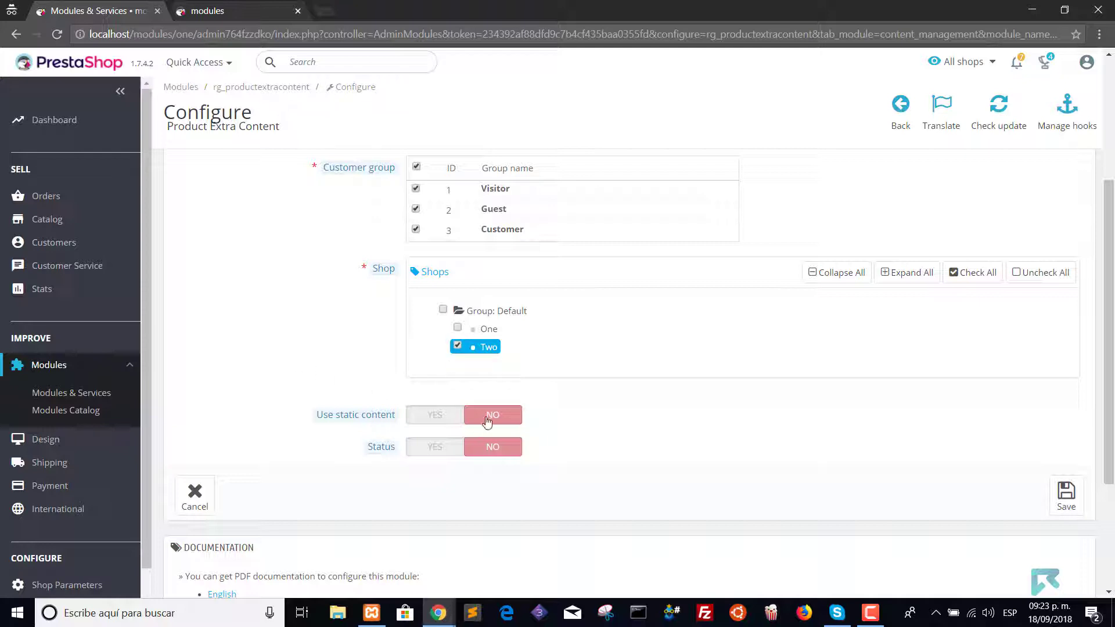
left_click(432, 448)
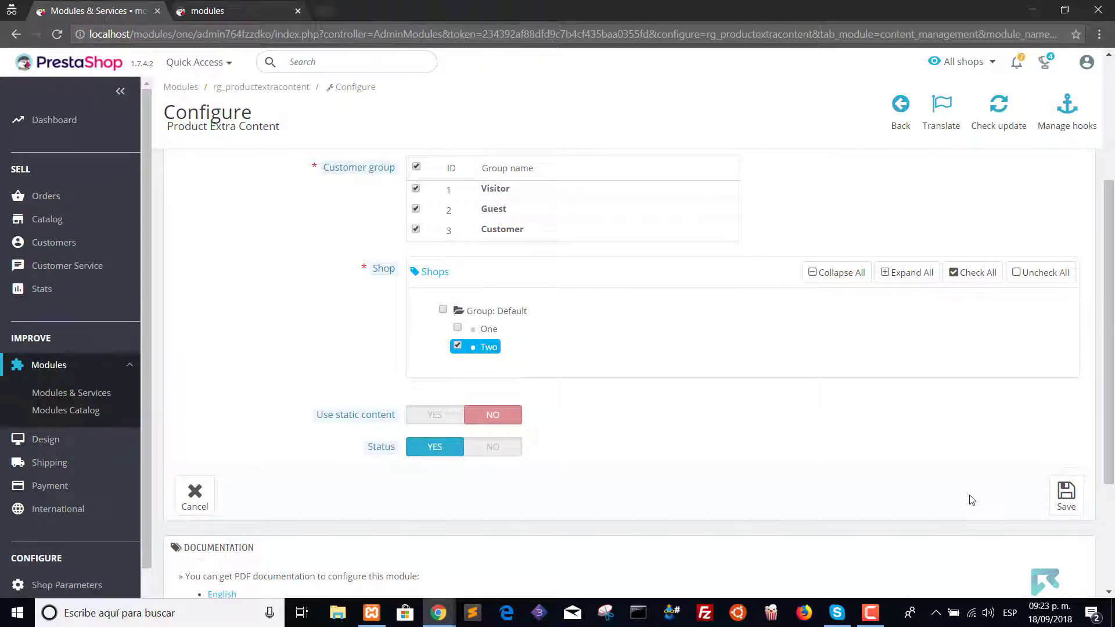
left_click(1076, 509)
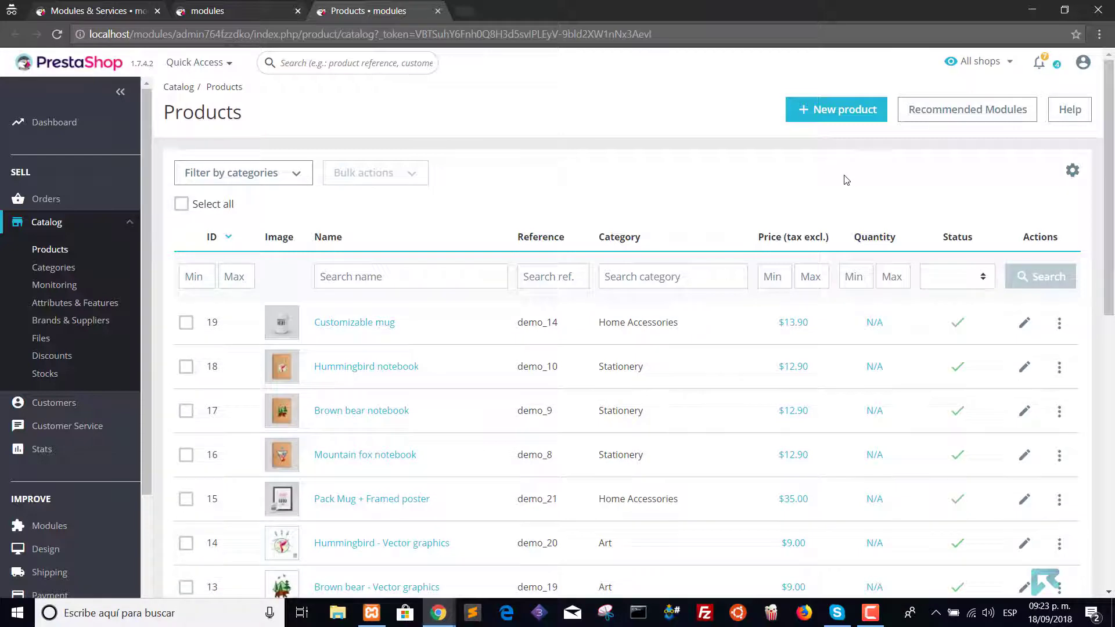
scroll(519, 180, "down", 1)
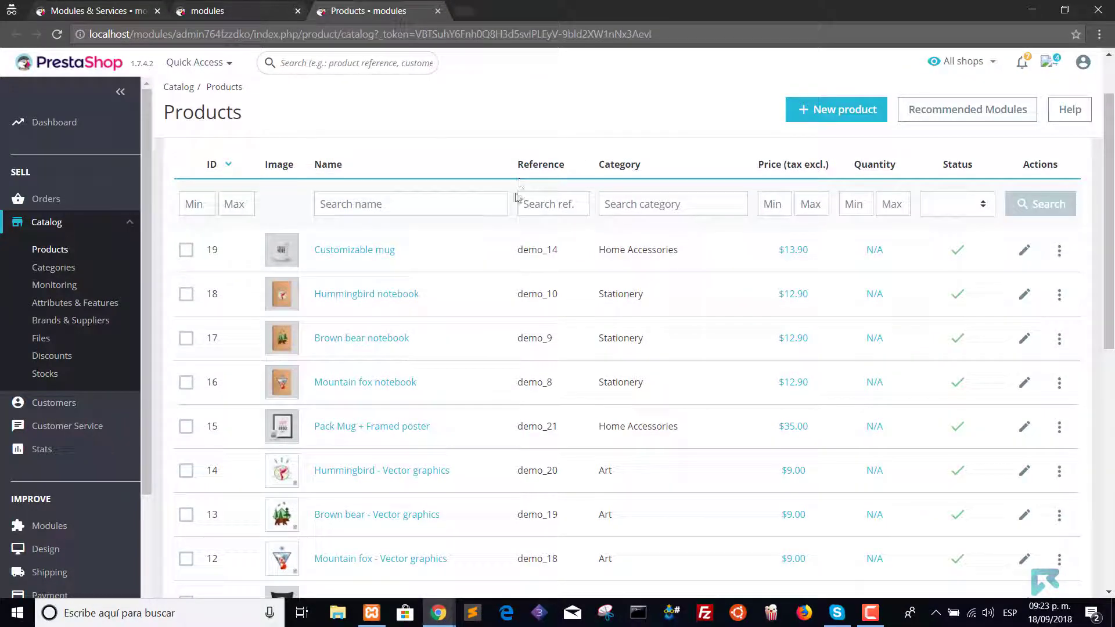
- Open the Customizable mug (ID 19) edit page from Catalog > Products
left_click(357, 251)
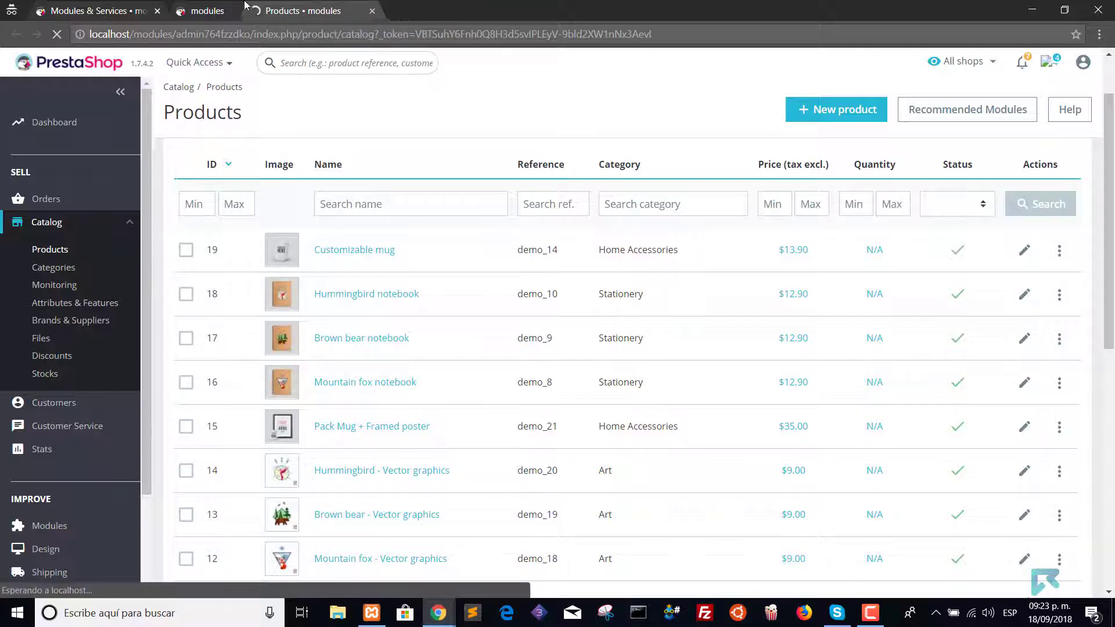
left_click_drag(341, 13, 209, 12)
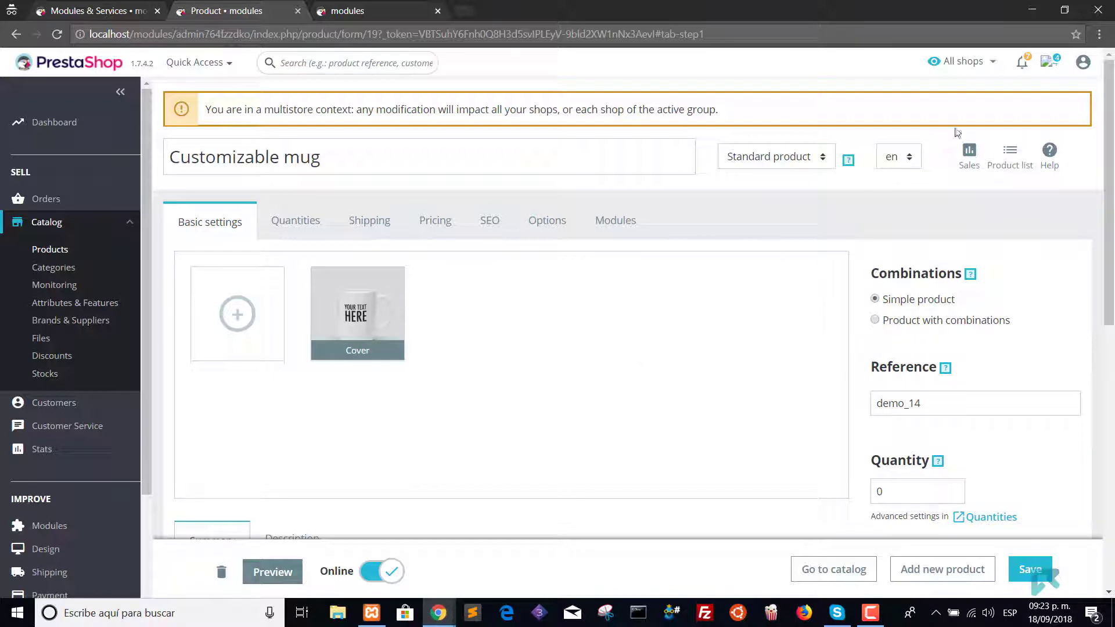
- Switch the mug editor to shop Two and open Product Extra Content under Modules
left_click(992, 65)
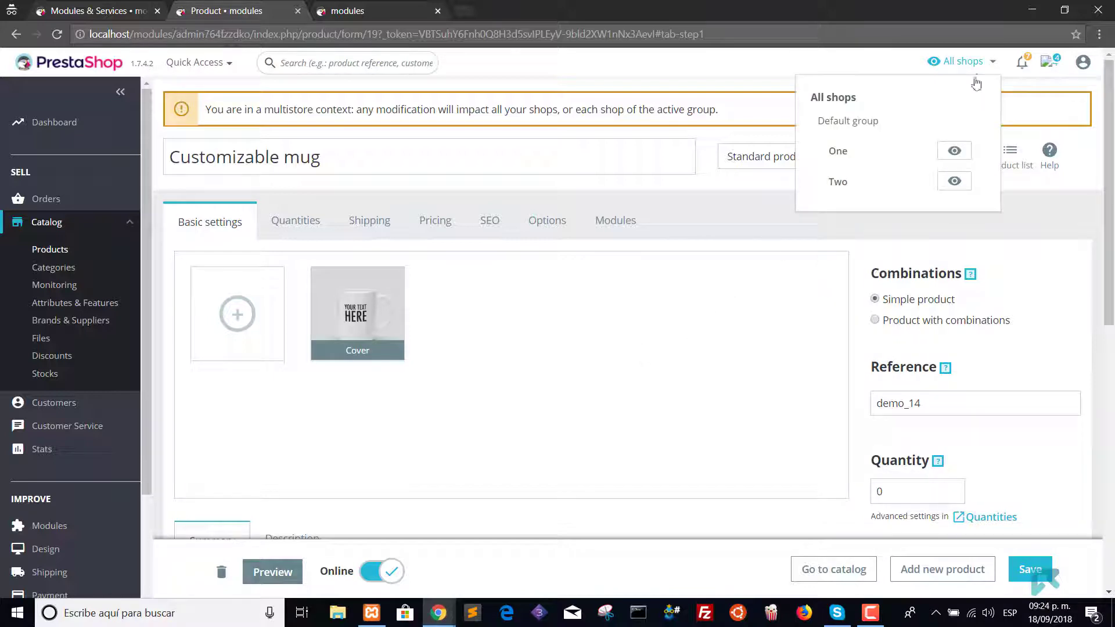
left_click(835, 185)
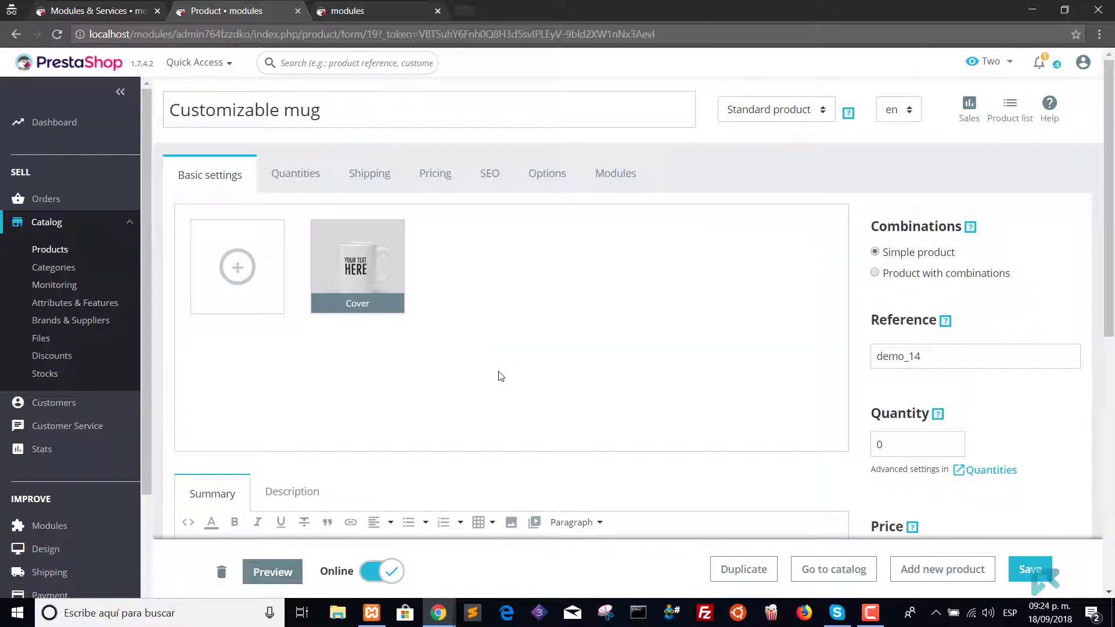
left_click(616, 175)
scroll(549, 318, "down", 1)
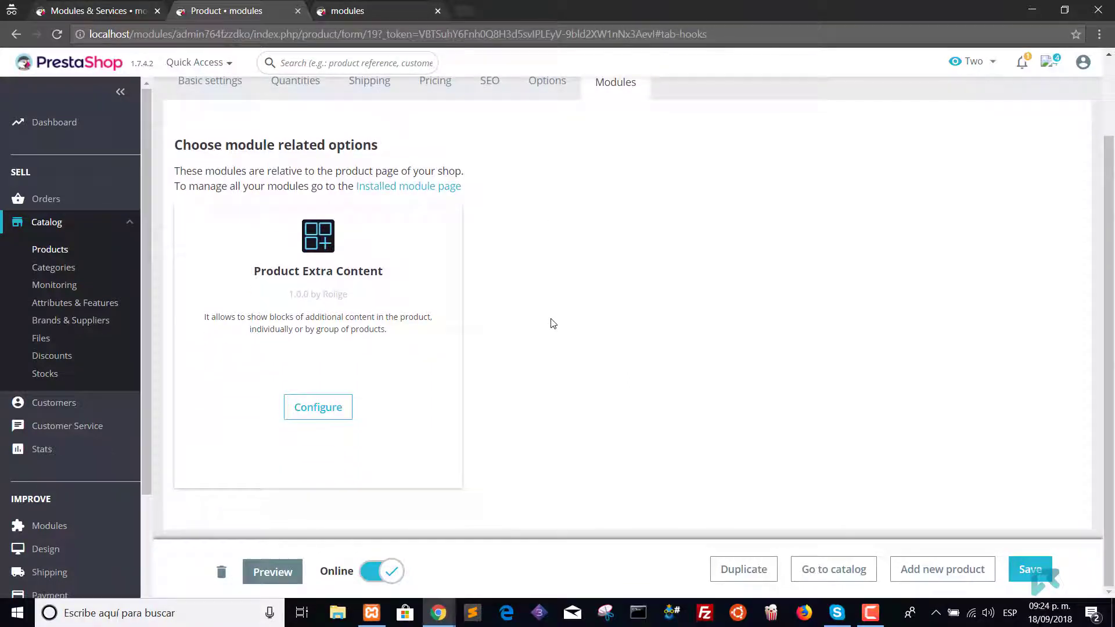
left_click(340, 407)
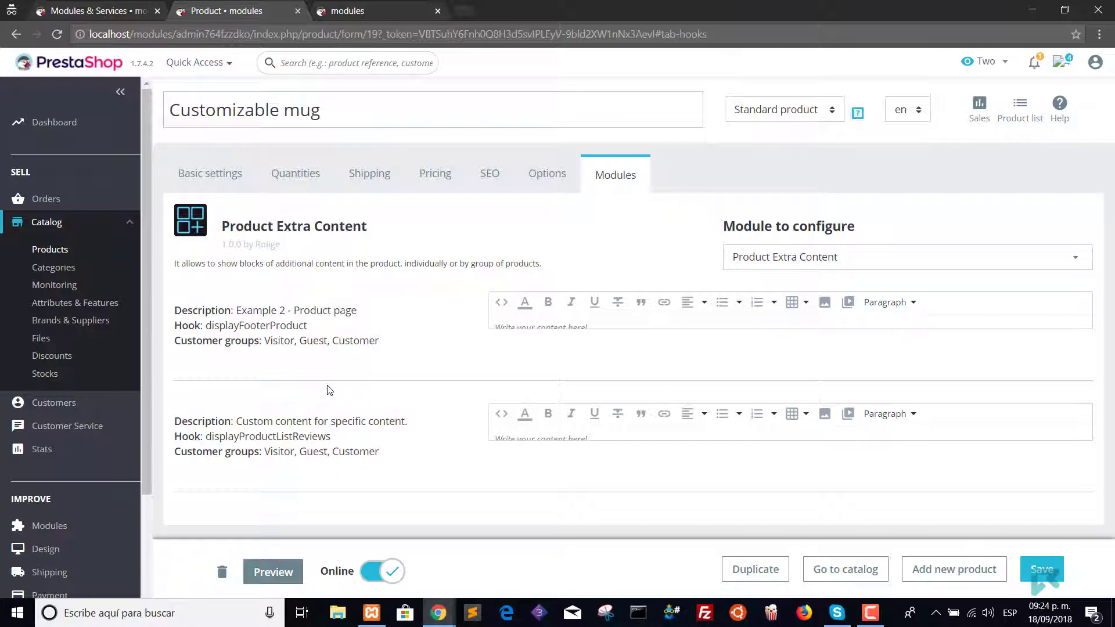
- Paste green HTML reading 'Free Shipping for Shop Two!' into the second block and save
left_click(501, 415)
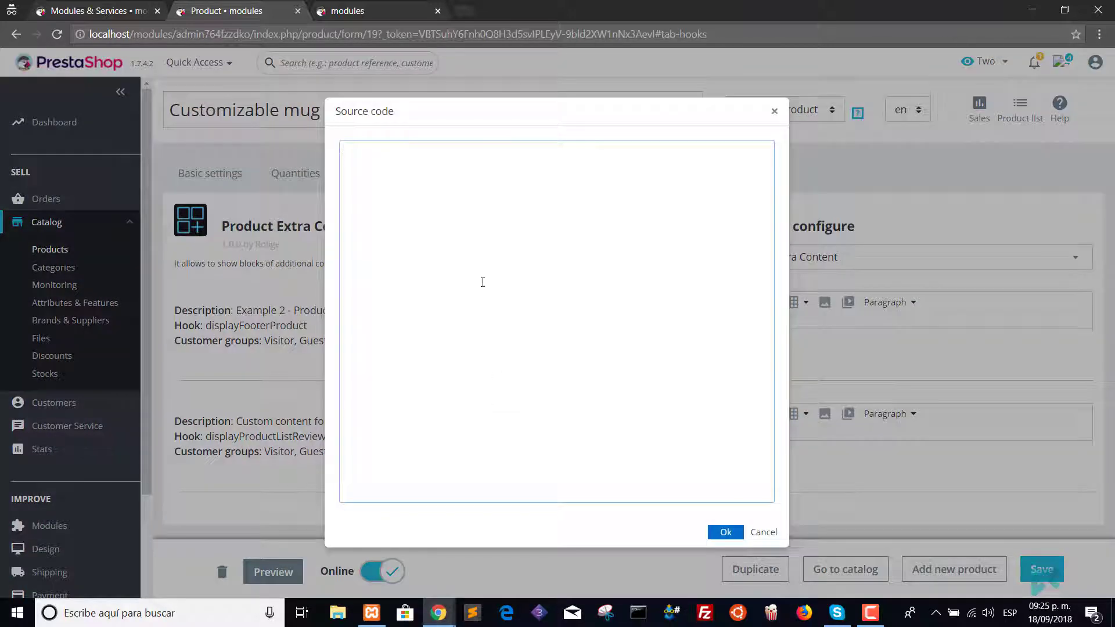
type("<p style=\"background: #a3f996; color: #232323; padding: 2px 4px;\">Free Shipping!</p>")
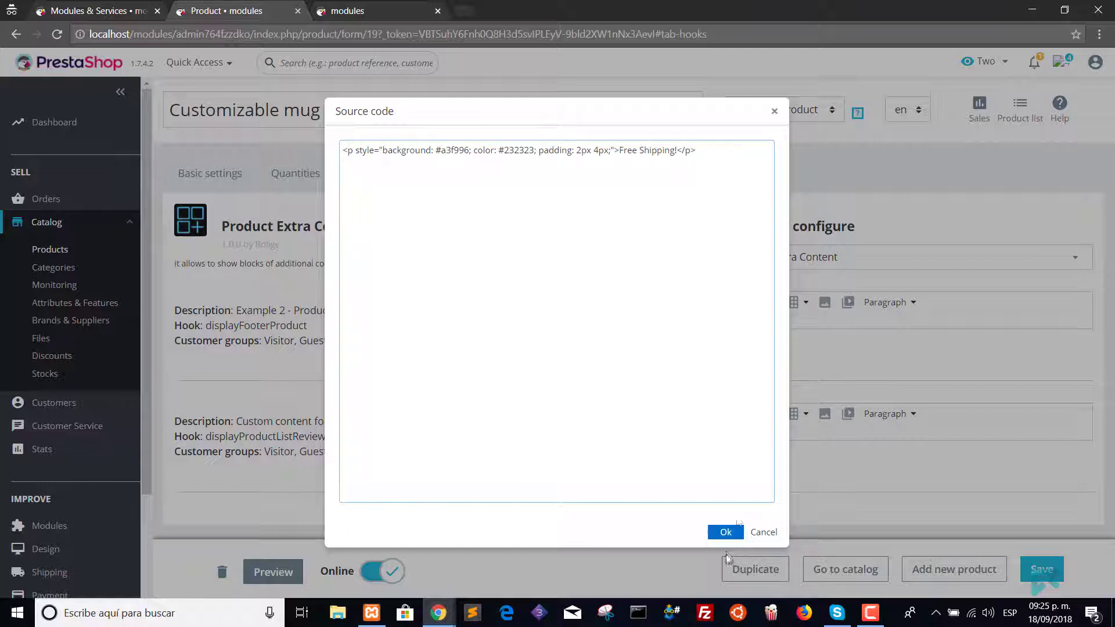
left_click(727, 542)
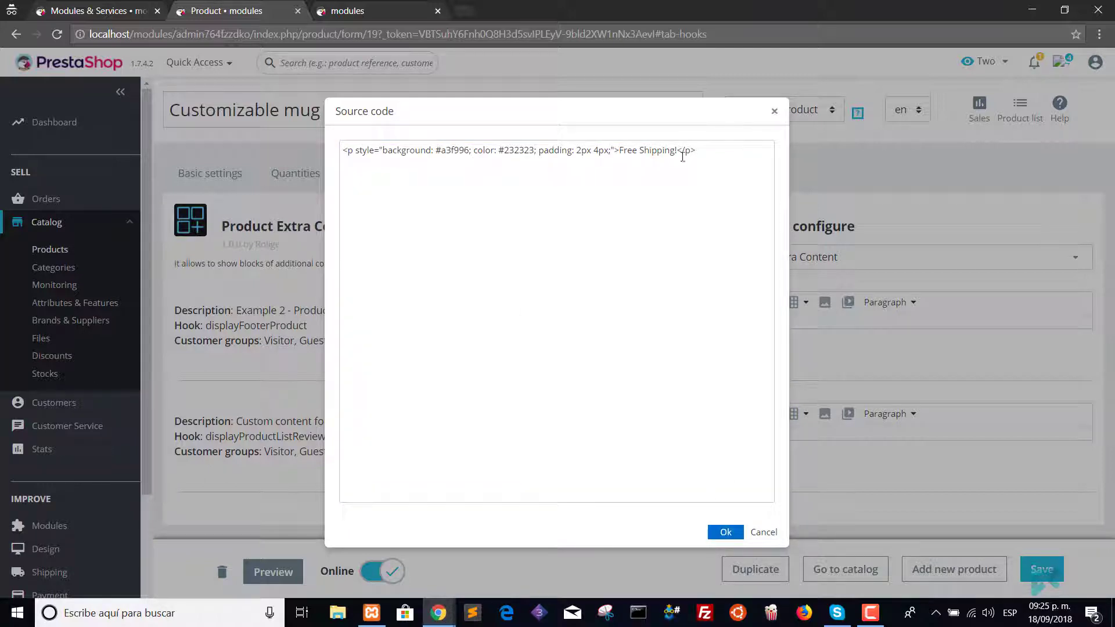
left_click(614, 157)
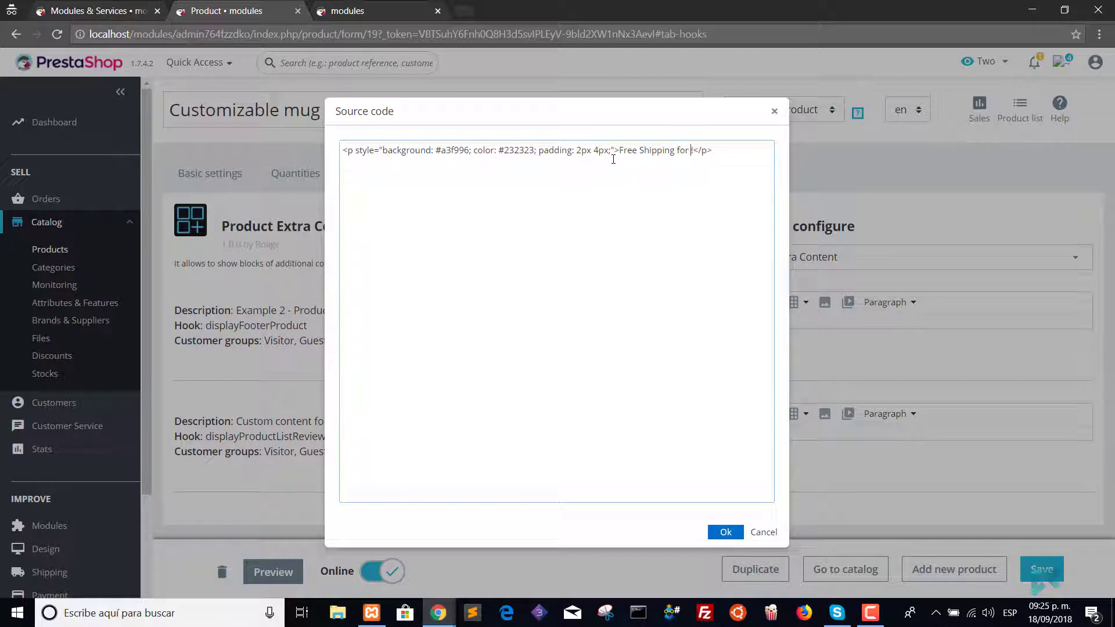
type("Shop !")
left_click(727, 532)
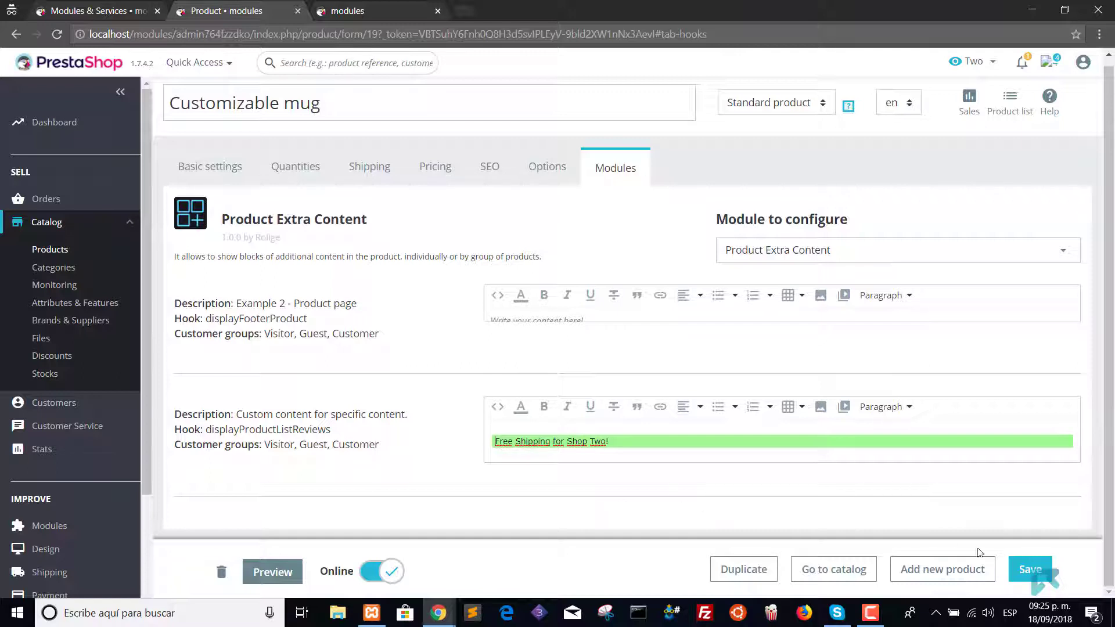
left_click(1030, 570)
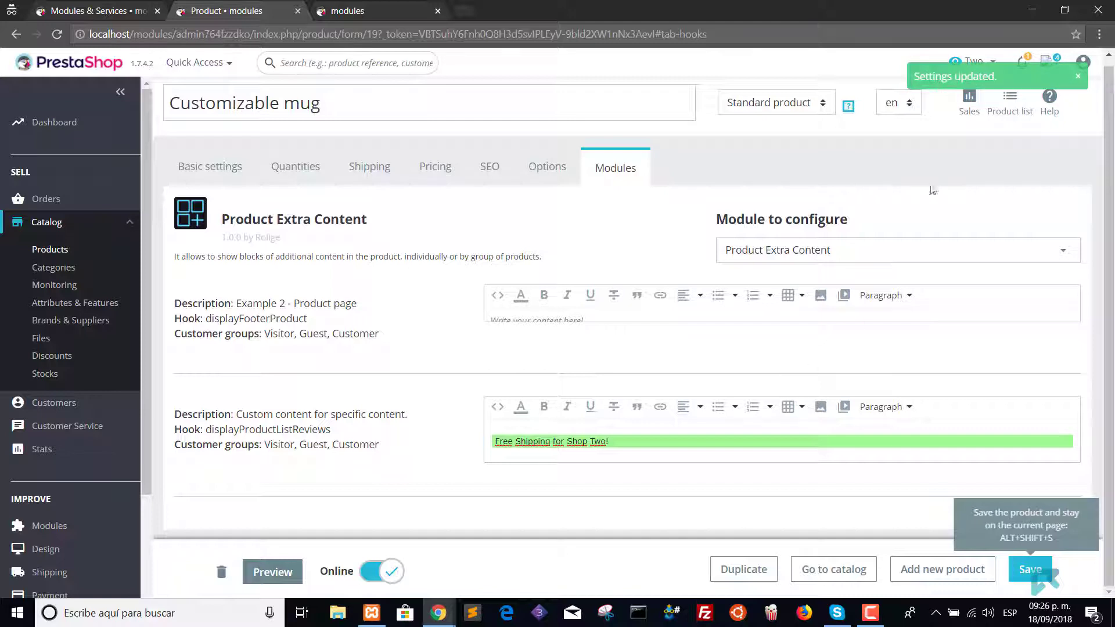
- Switch the block content language to mx
left_click(912, 107)
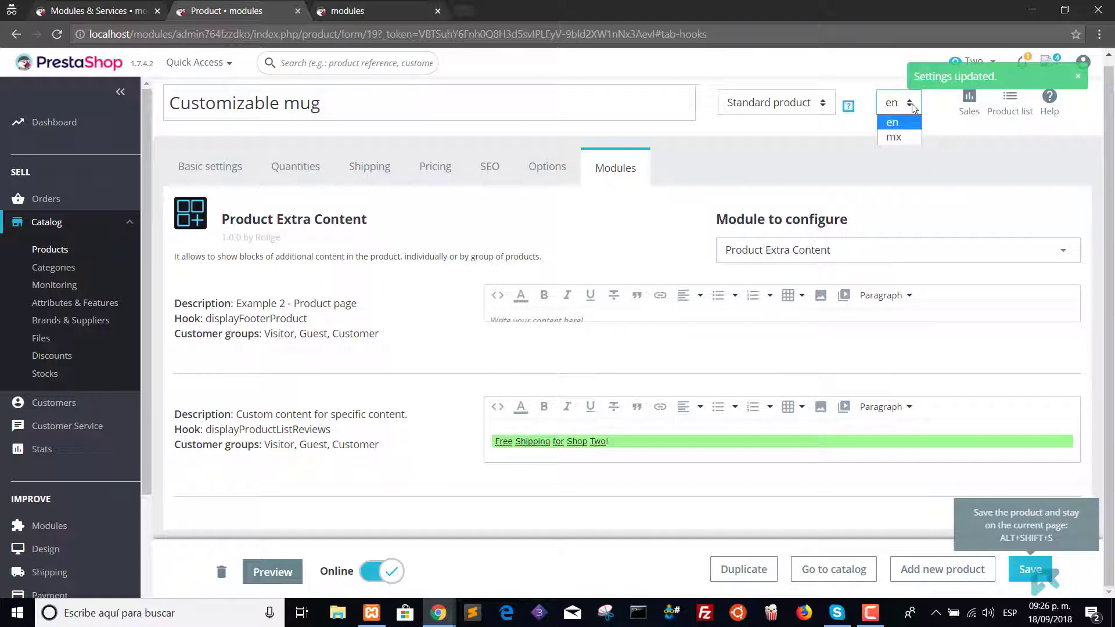
left_click(903, 137)
left_click_drag(426, 422, 241, 418)
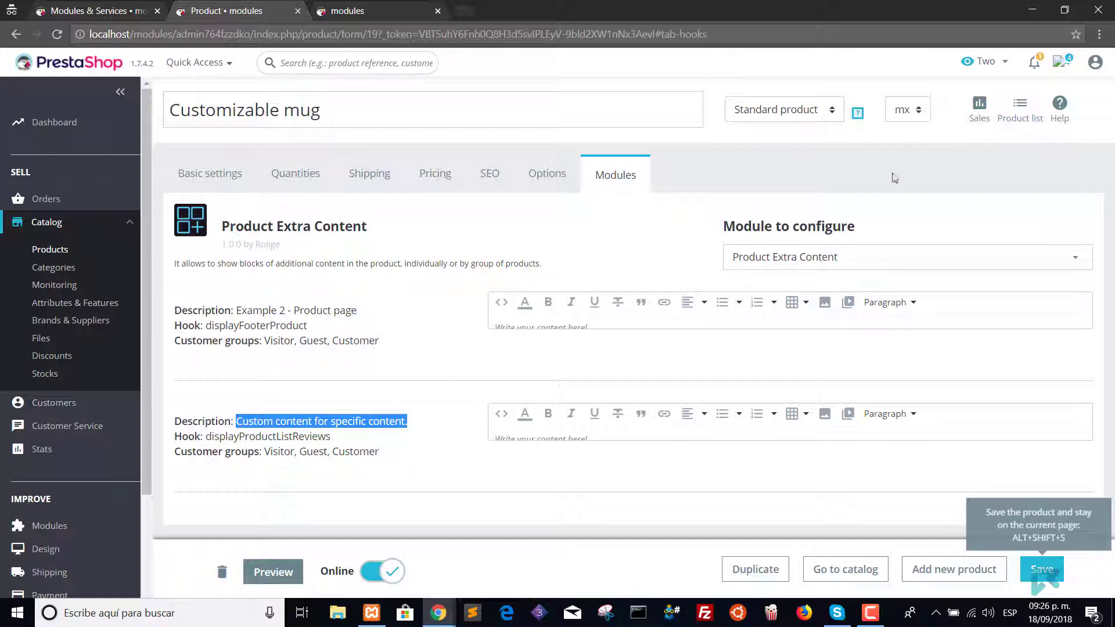
left_click(941, 124)
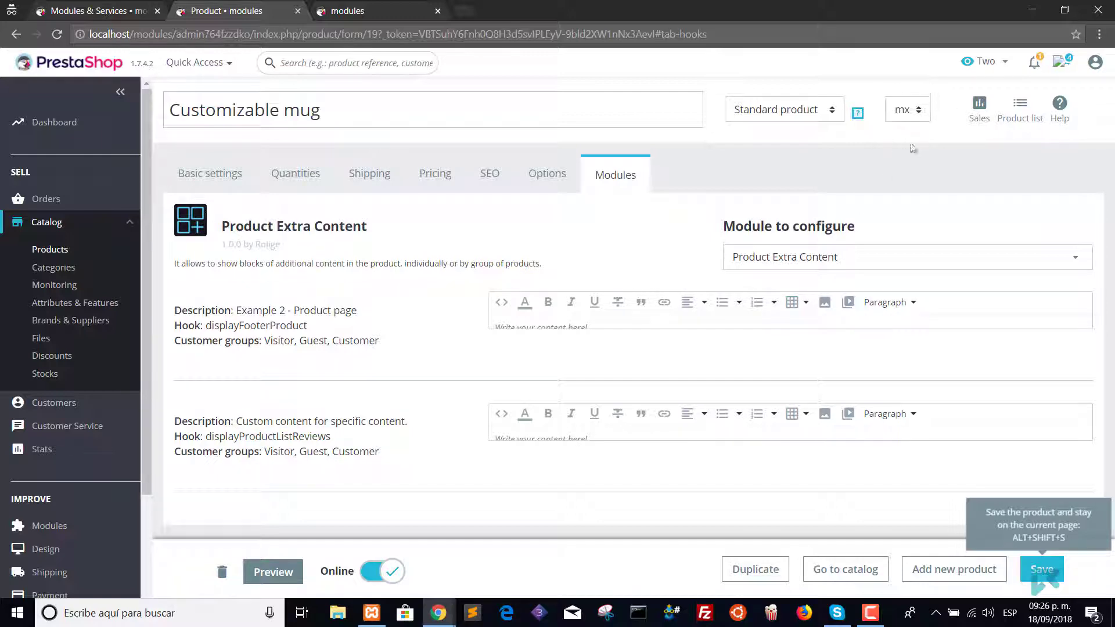
- Paste the green 'Free Shipping Shop Two Spanish' HTML into the second block and save
left_click(500, 413)
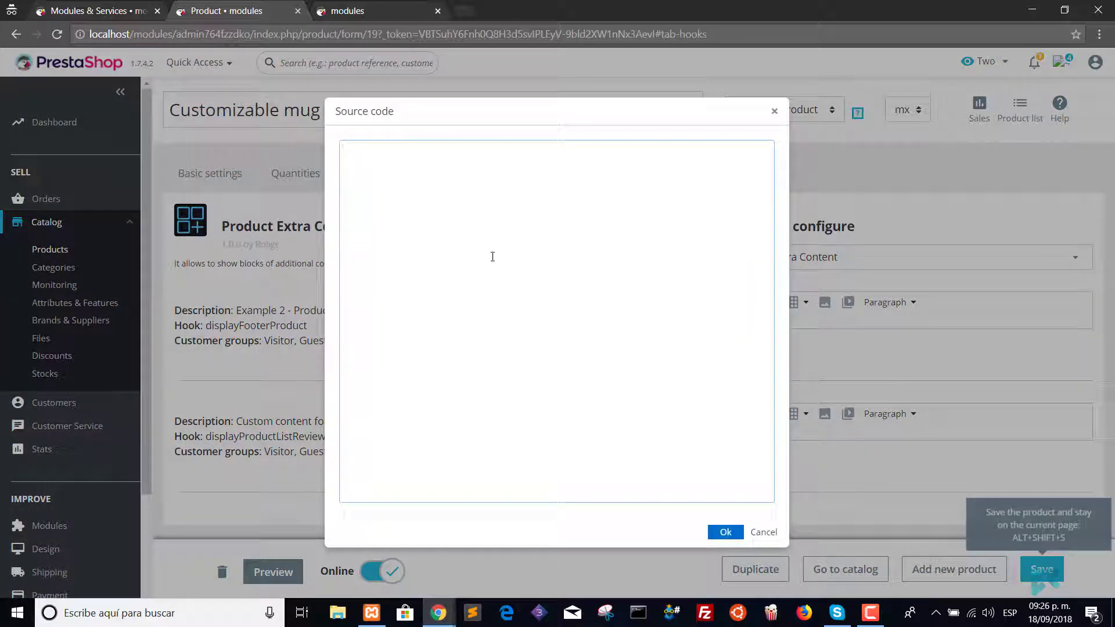
type("<p style=\"background: #a3f996; color: #232323; padding: 2px 4px;\">Free Shipping Shop Two Spanish</p>")
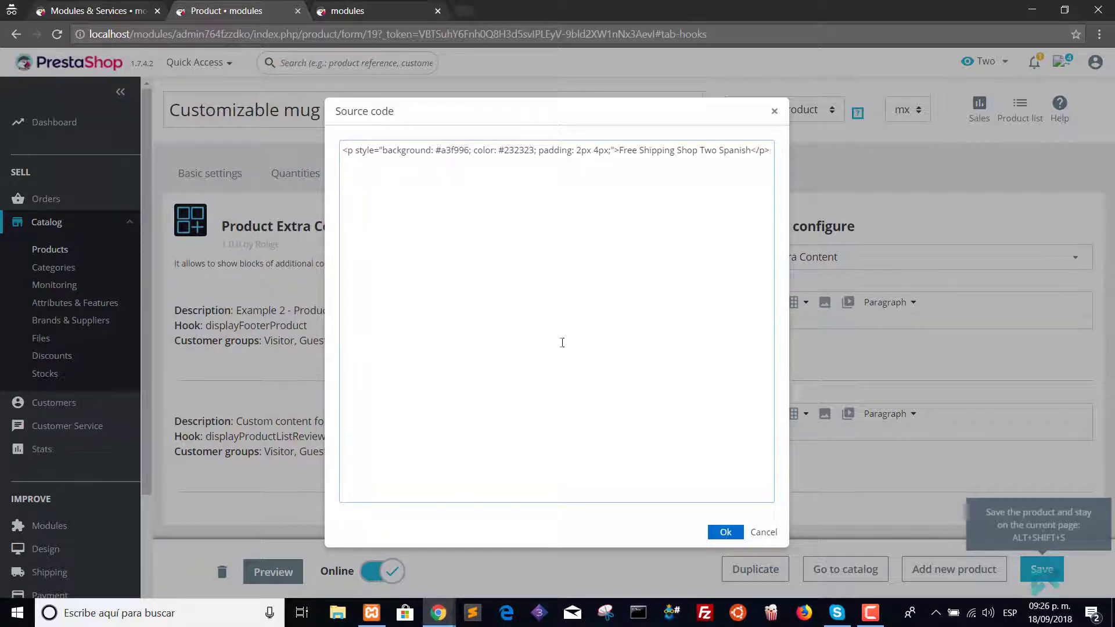
left_click(723, 530)
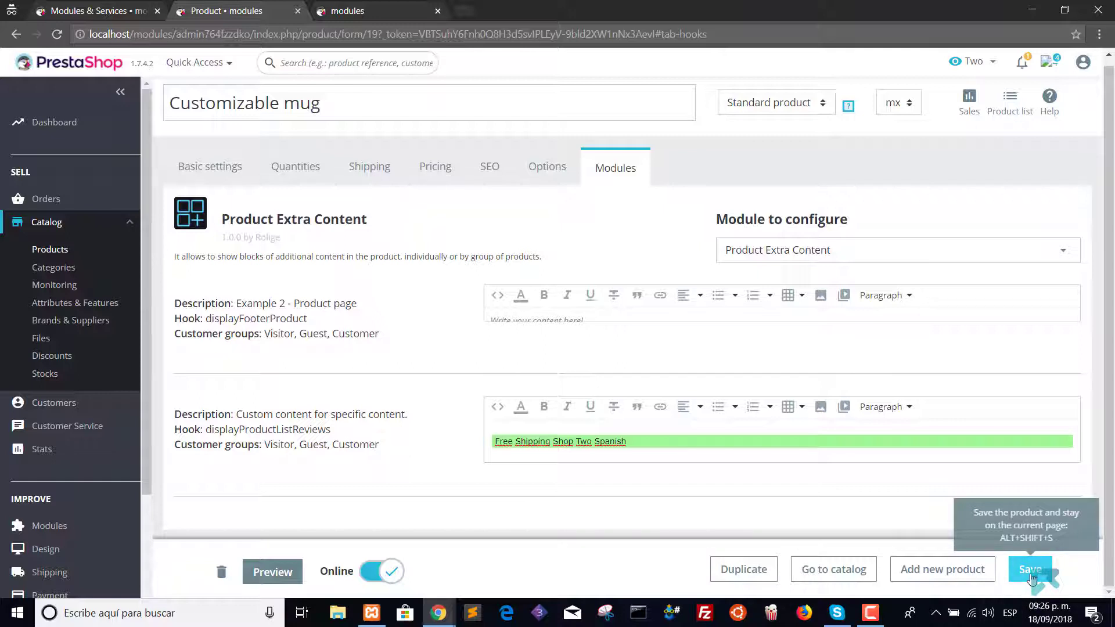
left_click(1031, 578)
- Switch to shop One and open the mug's Product Extra Content settings
left_click(992, 68)
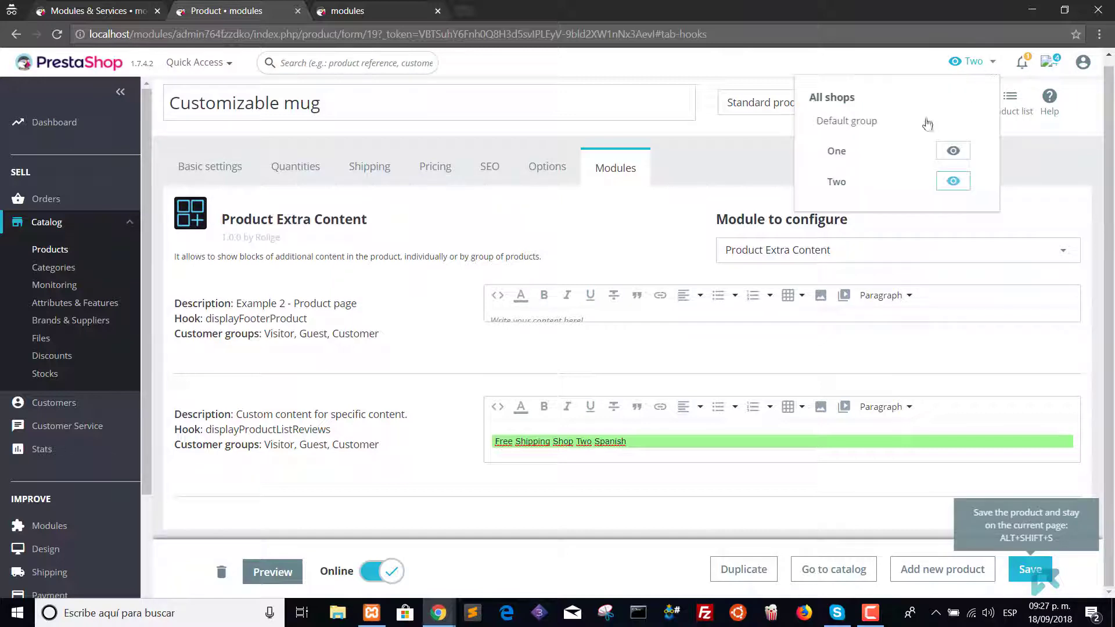
left_click(843, 156)
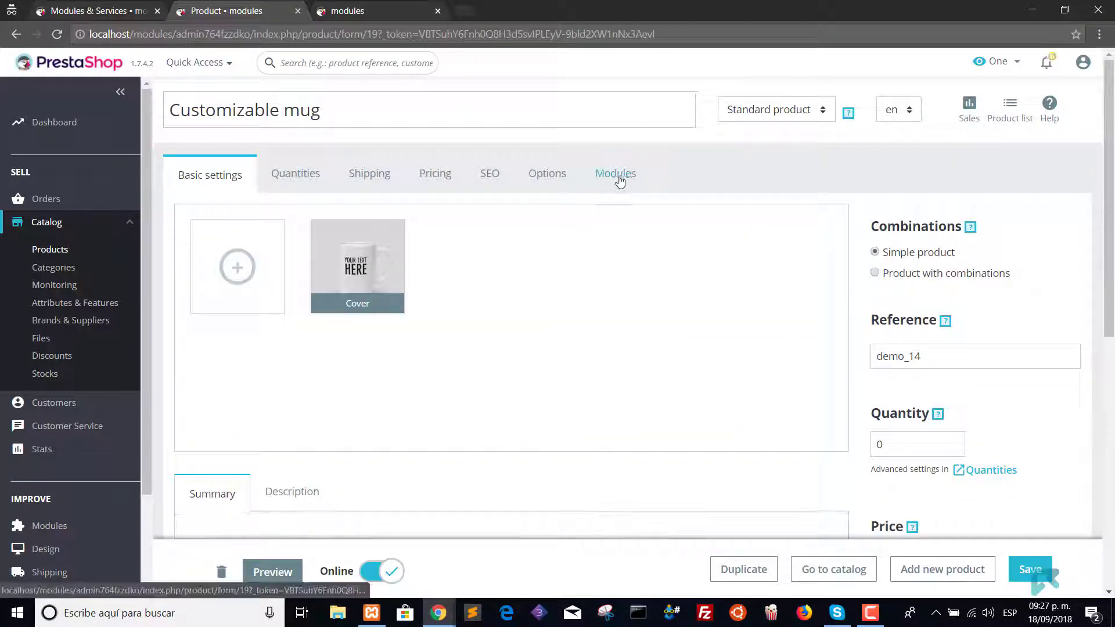
left_click(606, 202)
scroll(384, 461, "down", 1)
left_click(320, 428)
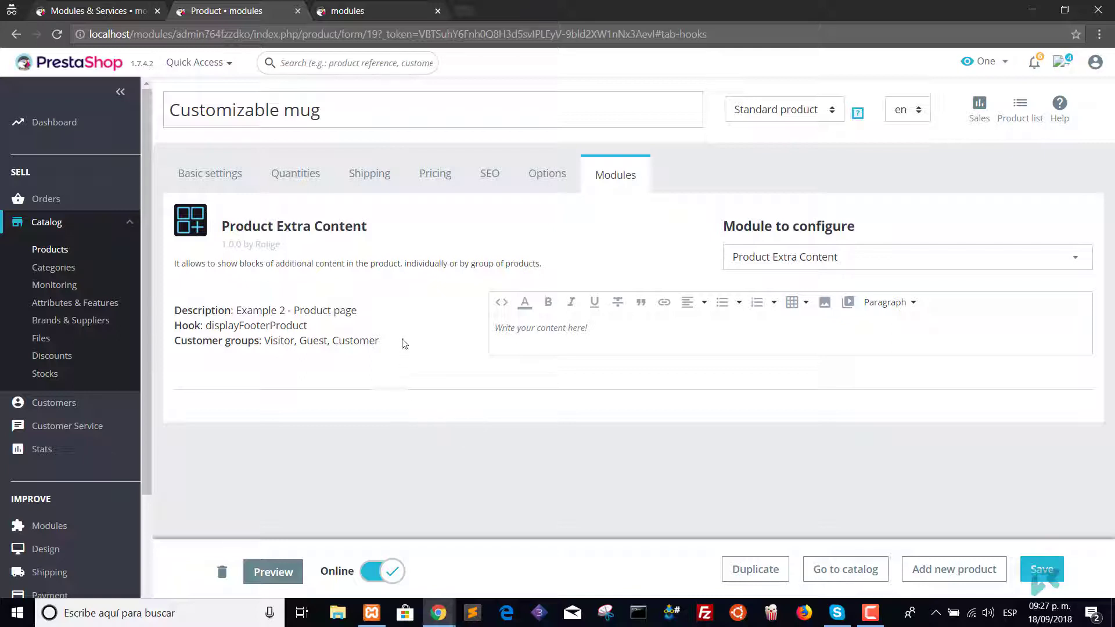
- Review the Example 2 - Product page block, then switch back to shop Two
left_click_drag(366, 316, 225, 310)
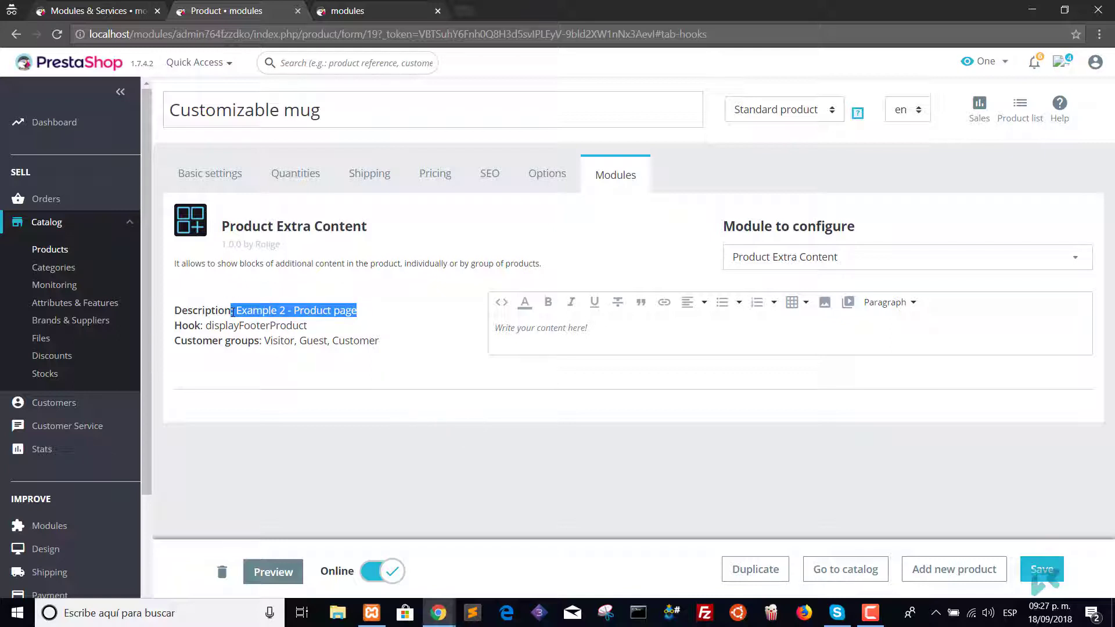
left_click(429, 370)
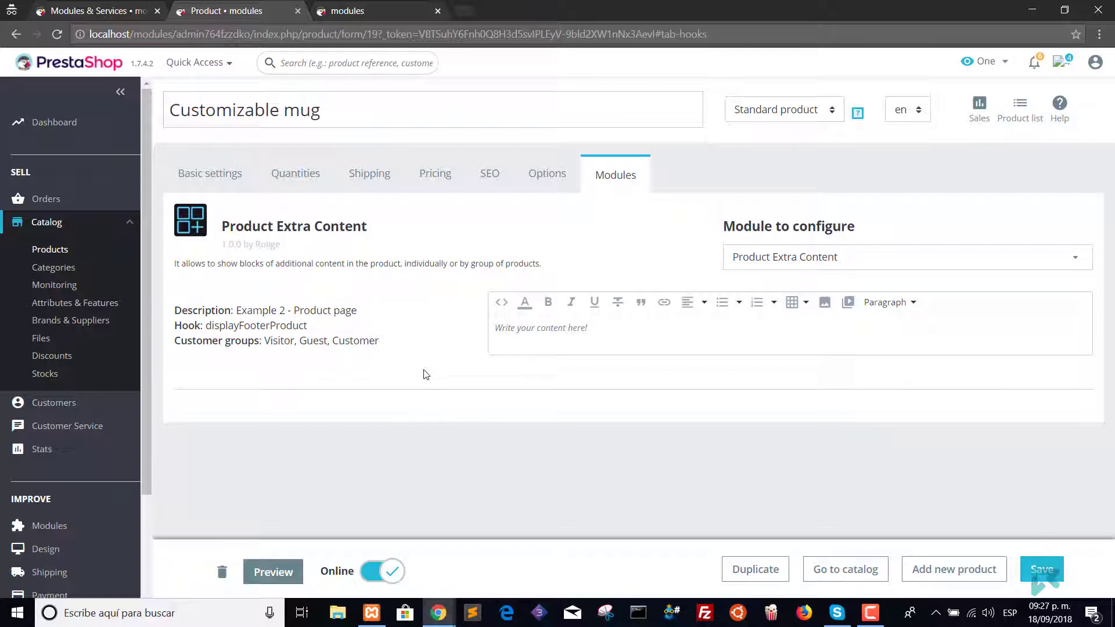
left_click(987, 70)
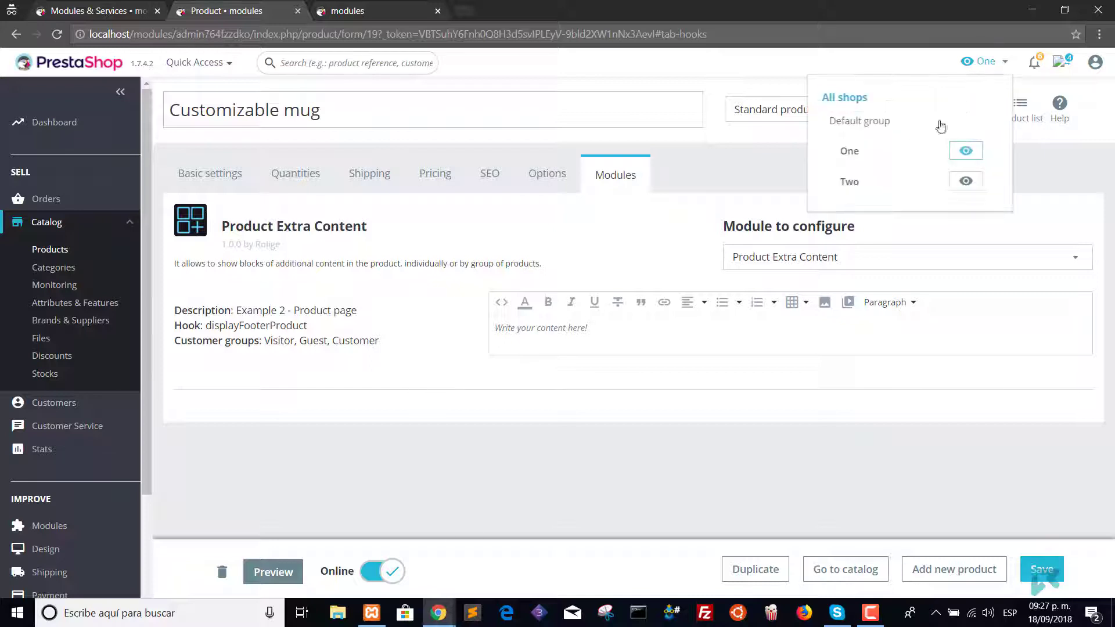
left_click(848, 182)
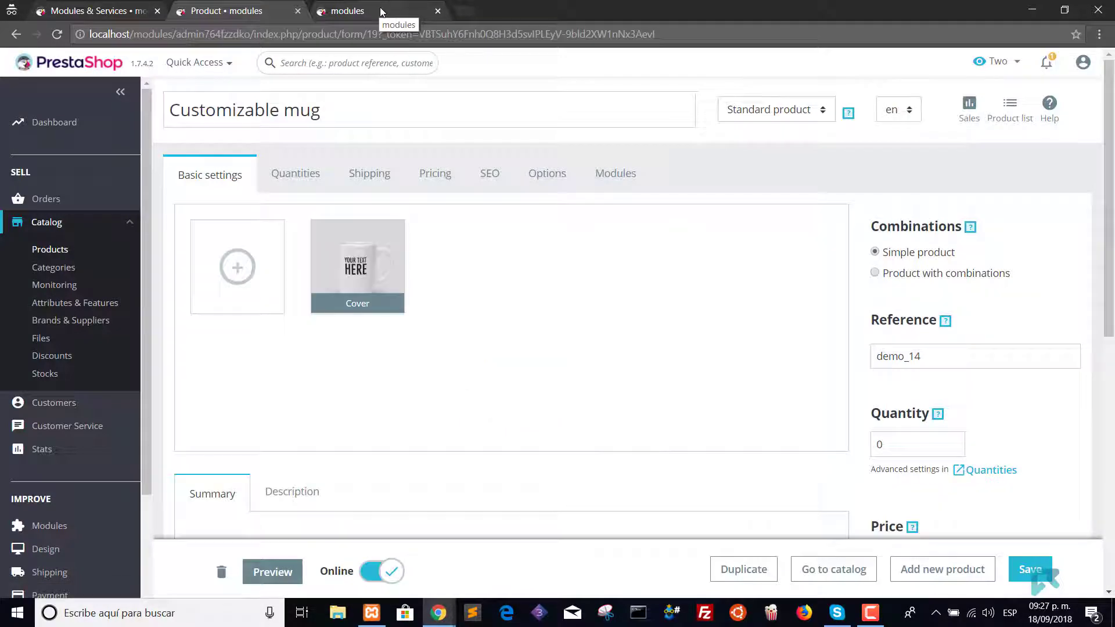
- Switch to Shop Two's storefront and reload its home page
left_click(381, 11)
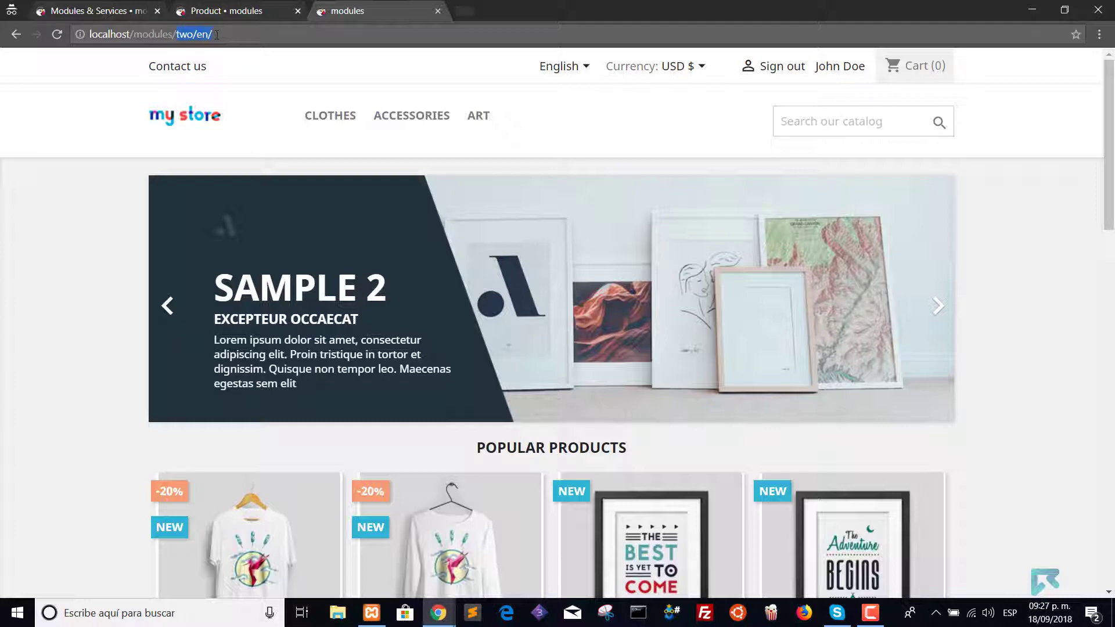
left_click(73, 264)
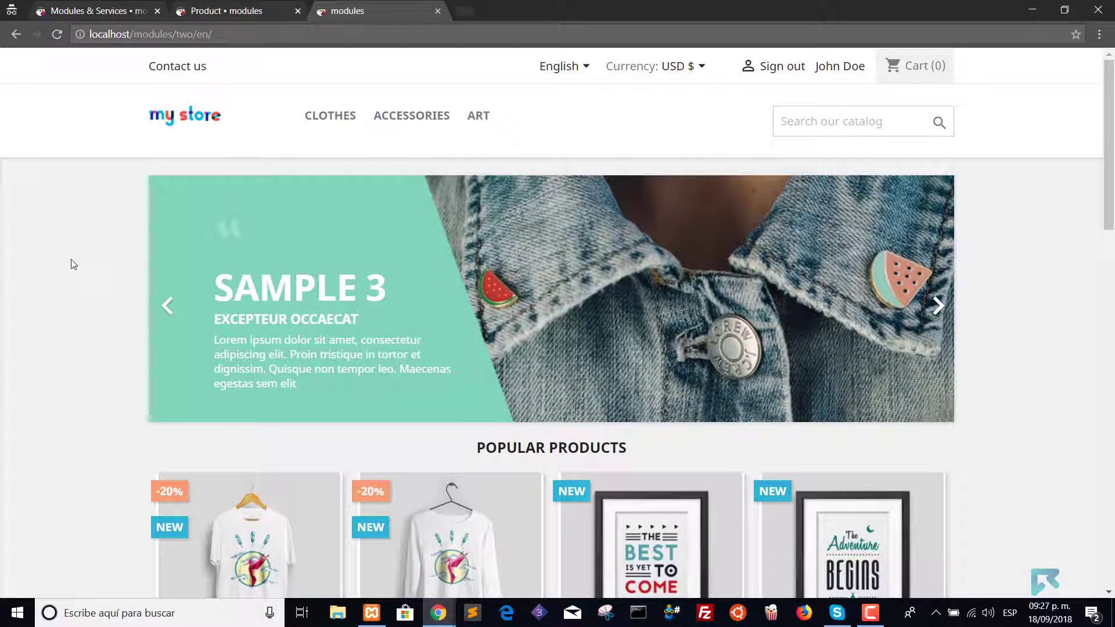
scroll(74, 265, "down", 2)
scroll(70, 297, "down", 2)
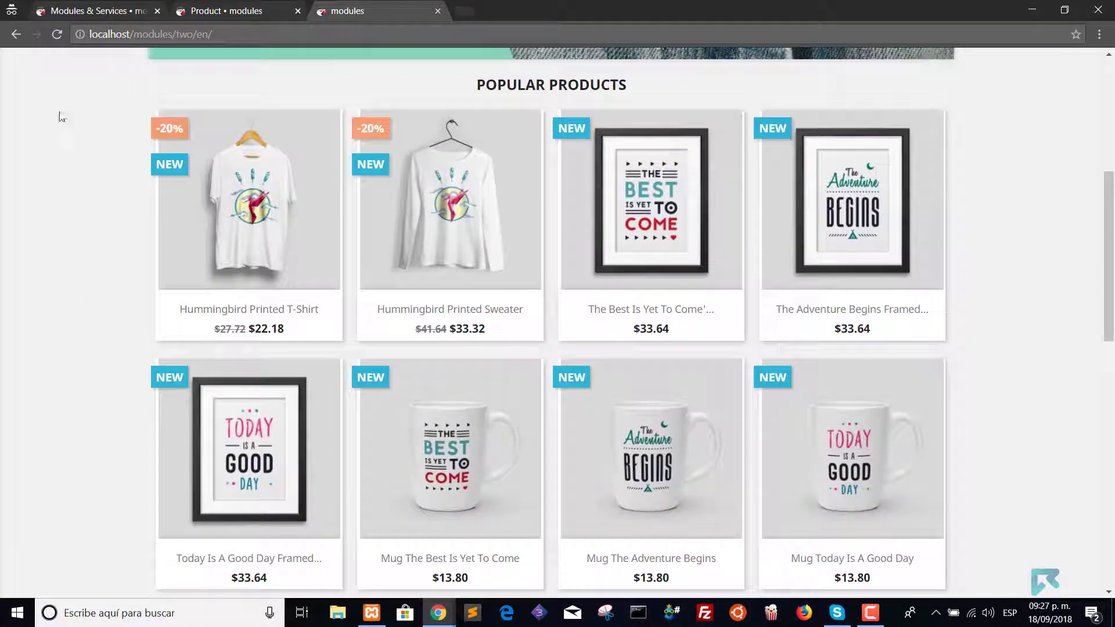
left_click(56, 34)
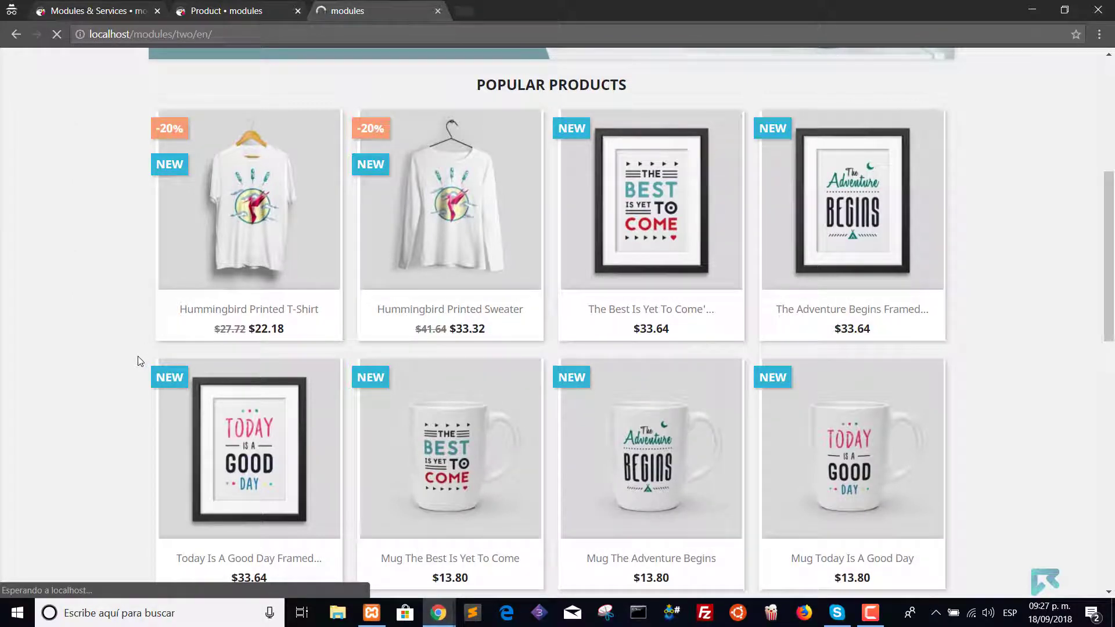
scroll(99, 392, "down", 2)
scroll(99, 392, "down", 1)
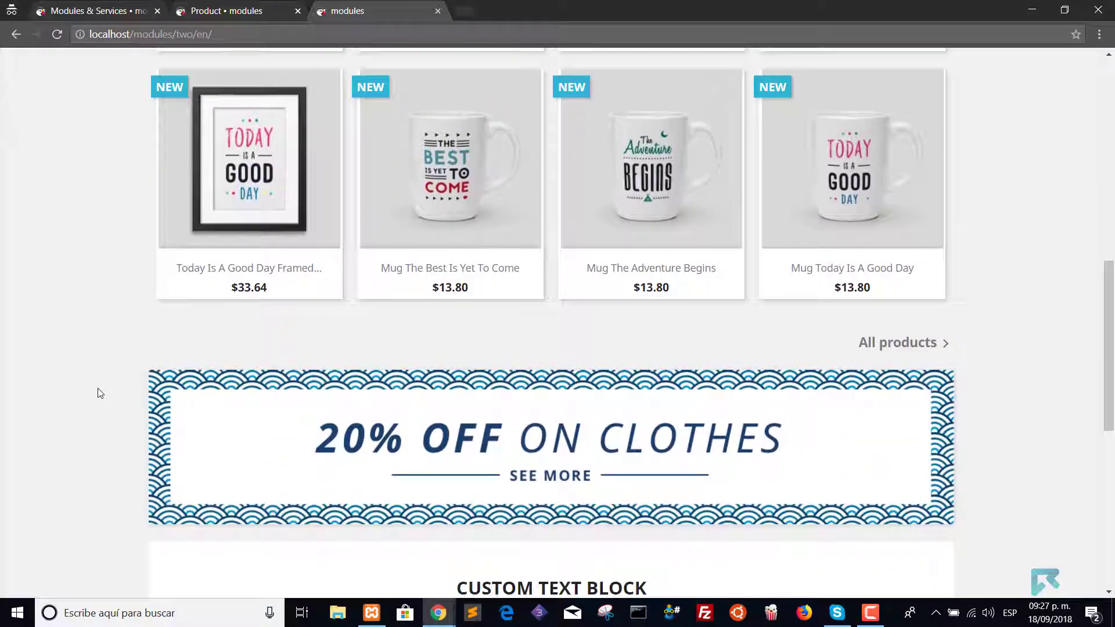
- Go to page 2 of All products and inspect the mug's green 'Free Shipping for Shop Two!' label
left_click(882, 345)
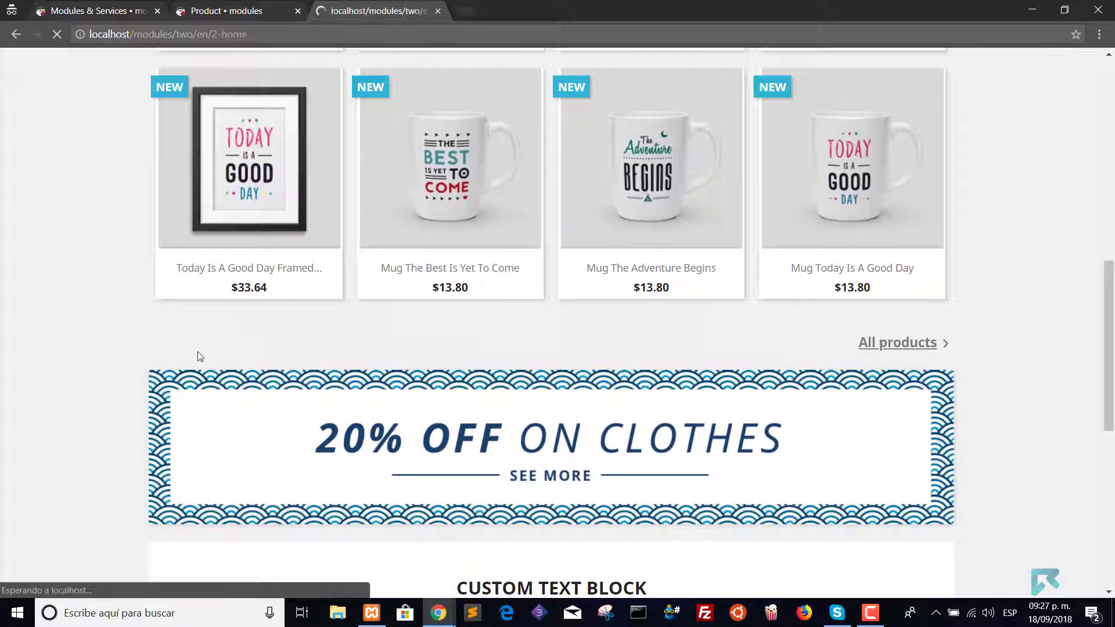
scroll(222, 414, "down", 1)
scroll(221, 413, "down", 3)
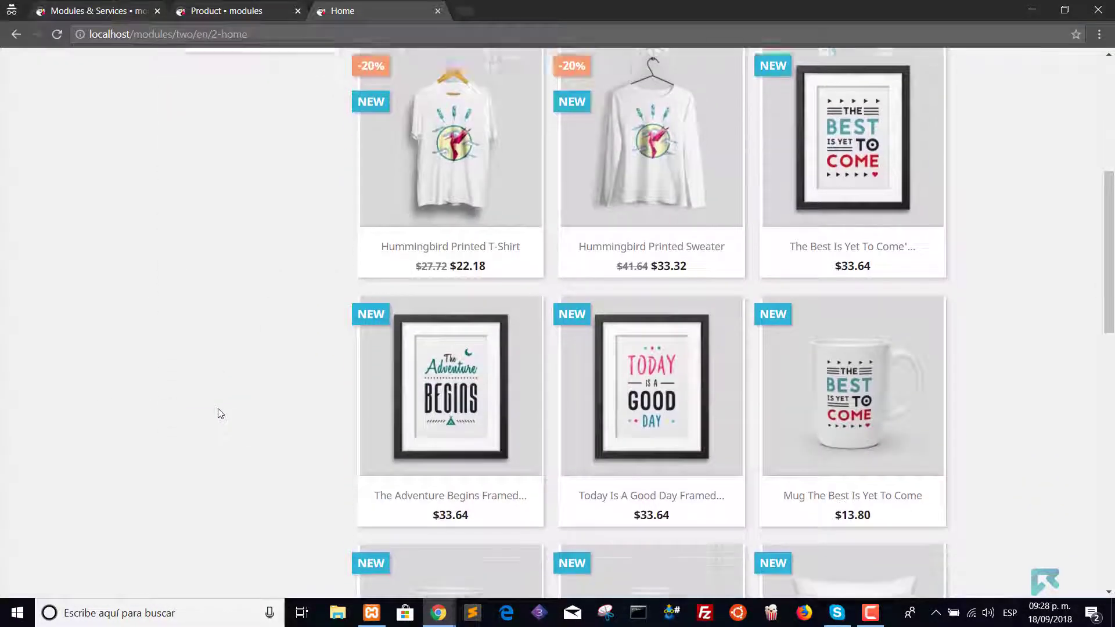
scroll(220, 415, "down", 4)
scroll(217, 410, "down", 1)
scroll(218, 411, "down", 2)
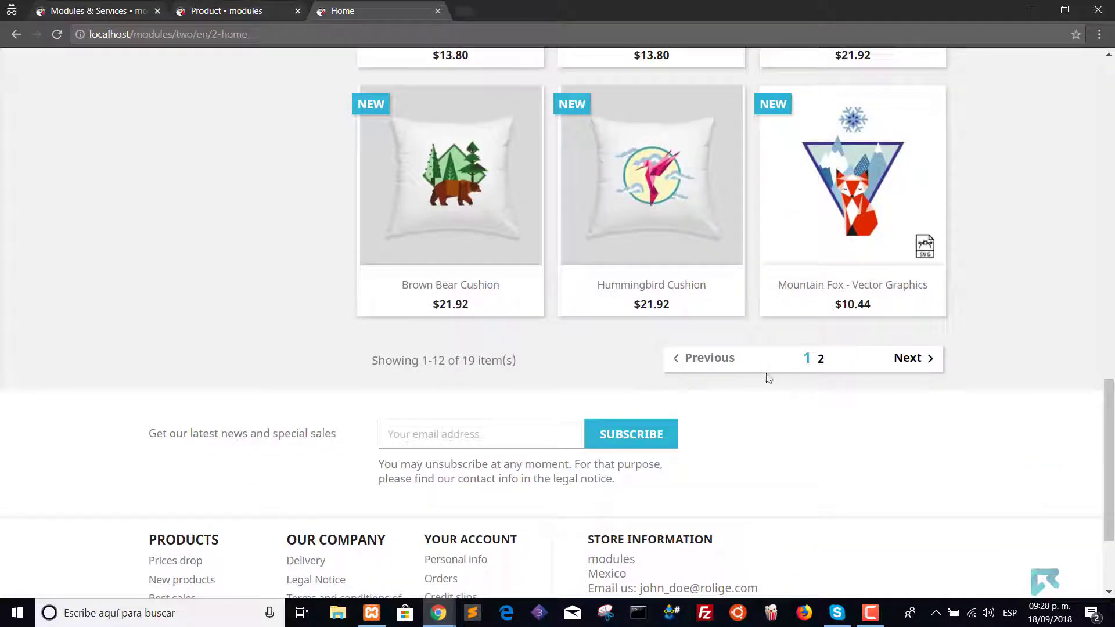
left_click(819, 359)
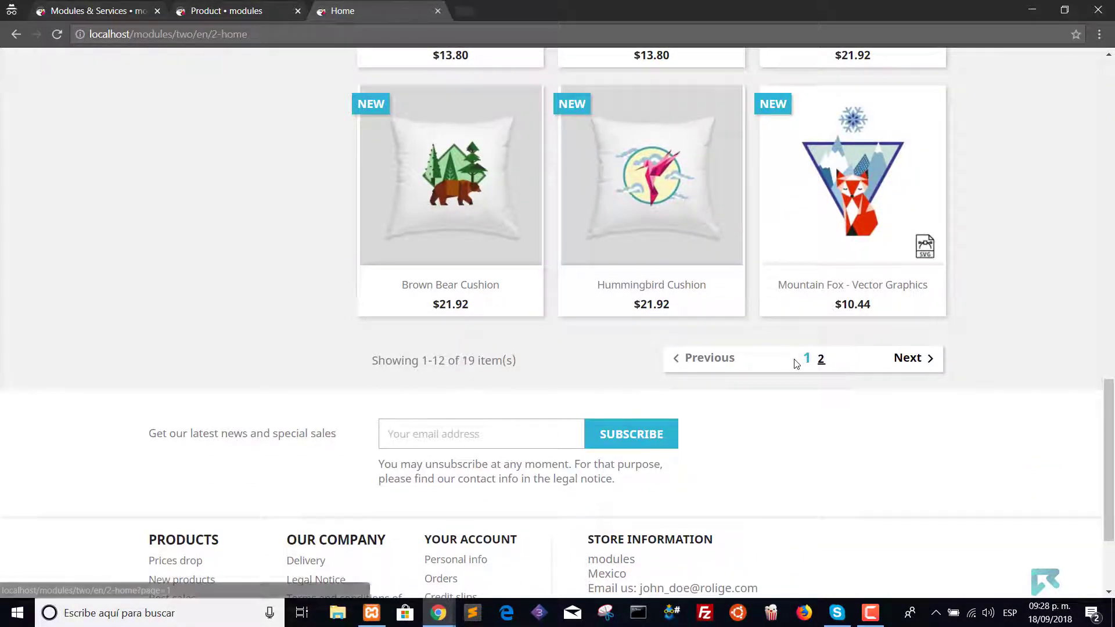
scroll(82, 398, "down", 2)
scroll(114, 418, "down", 3)
scroll(184, 399, "down", 1)
scroll(188, 396, "down", 1)
scroll(583, 463, "down", 2)
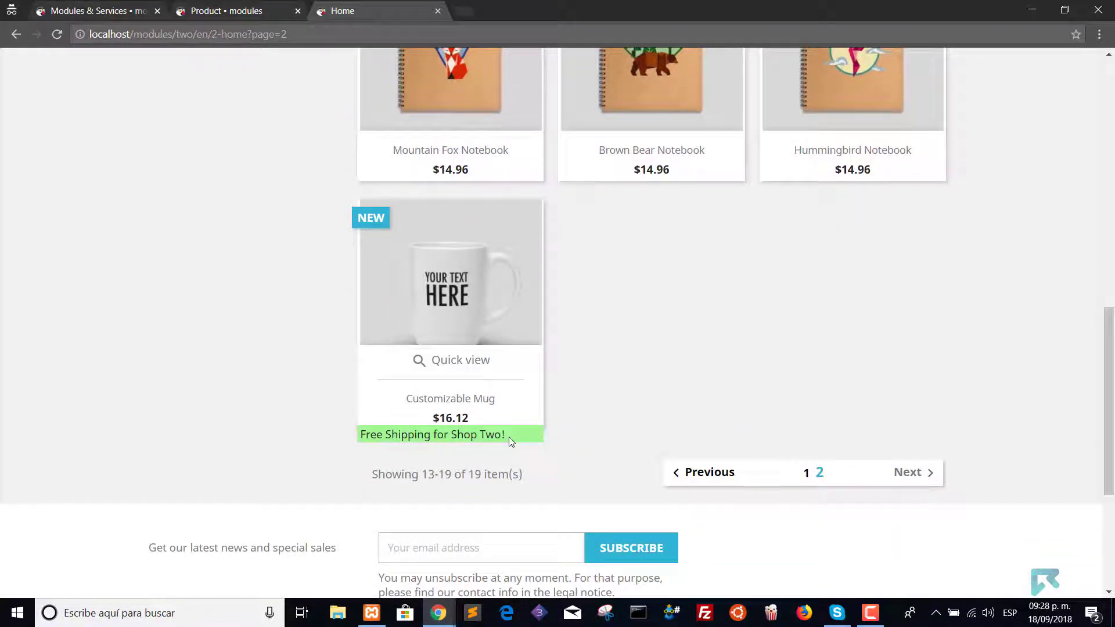
mouse_move(509, 436)
left_mouse_down()
mouse_move(313, 436)
mouse_move(577, 438)
left_mouse_up()
left_click(291, 430)
left_click(611, 418)
scroll(269, 419, "up", 2)
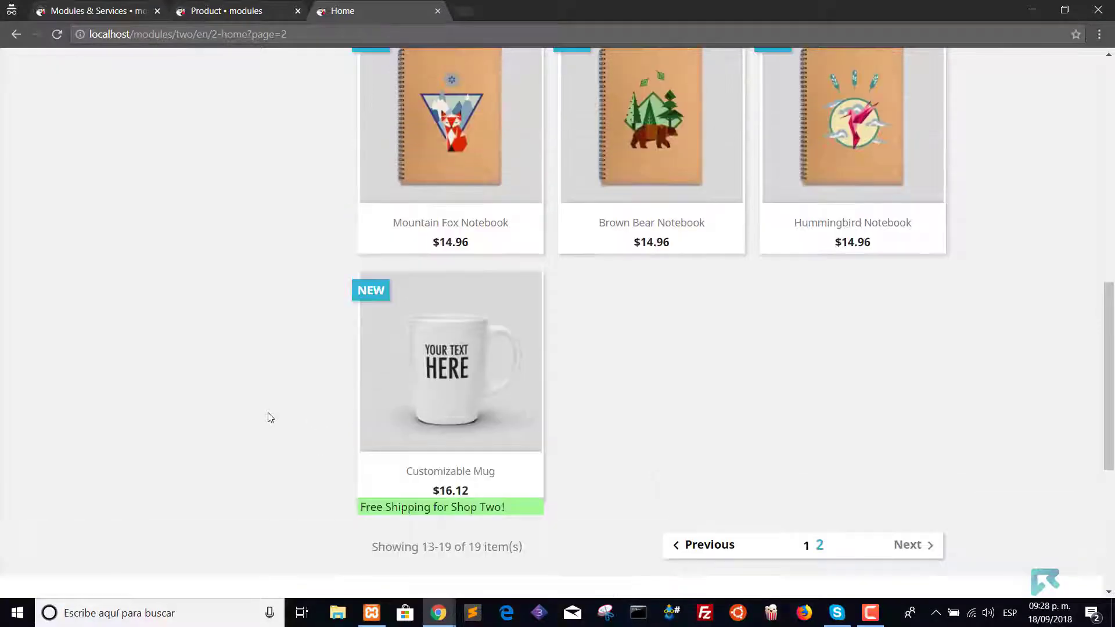
scroll(269, 419, "up", 5)
scroll(268, 418, "up", 2)
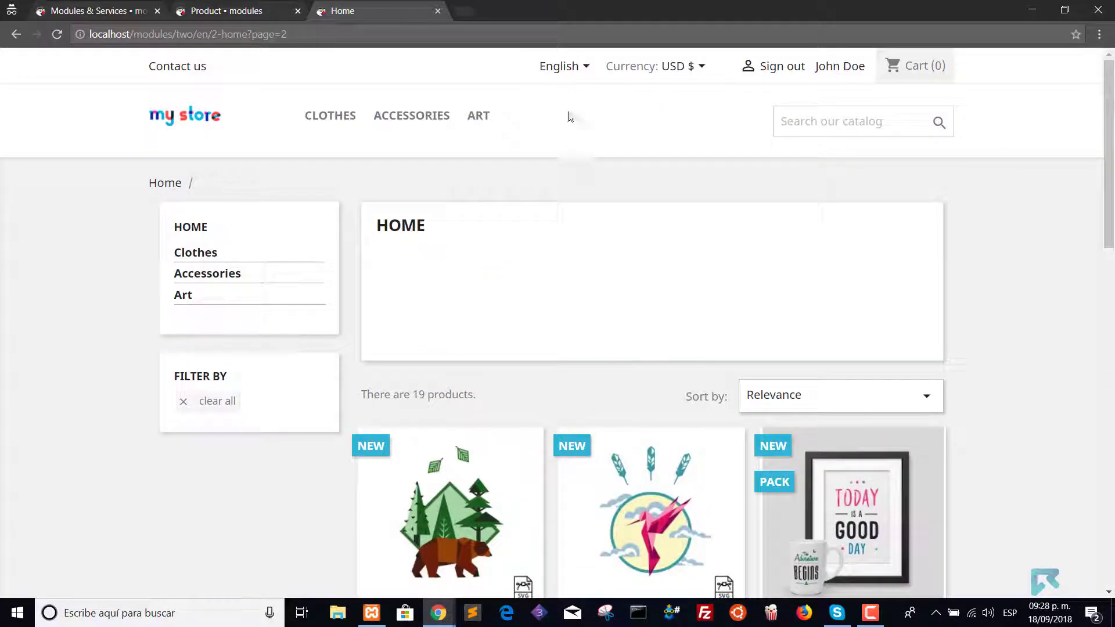
- Switch Shop Two's storefront to Español and inspect the mug's 'Free Shipping Shop Two Spanish' label
left_click(582, 68)
left_click(580, 113)
scroll(80, 323, "down", 2)
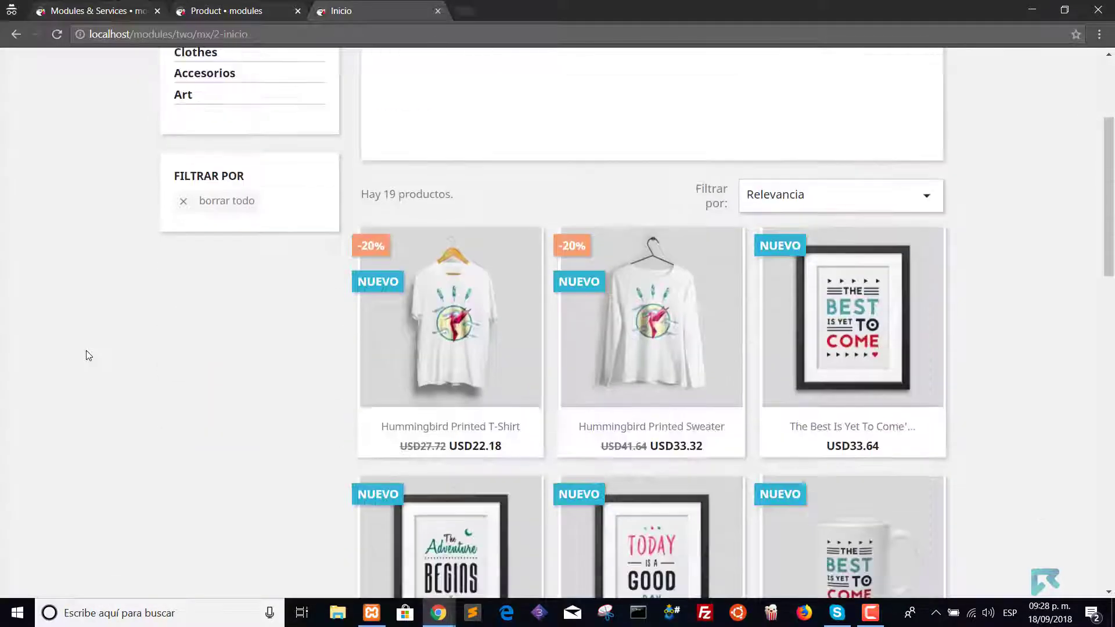
scroll(87, 355, "down", 2)
scroll(86, 355, "down", 4)
scroll(88, 353, "down", 3)
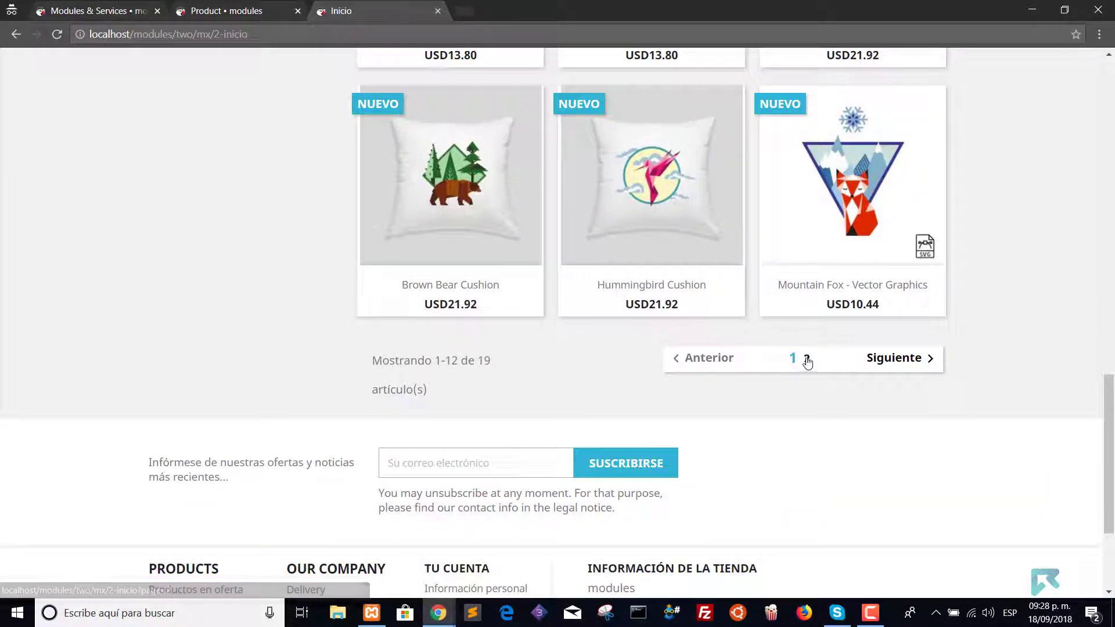
scroll(195, 427, "down", 3)
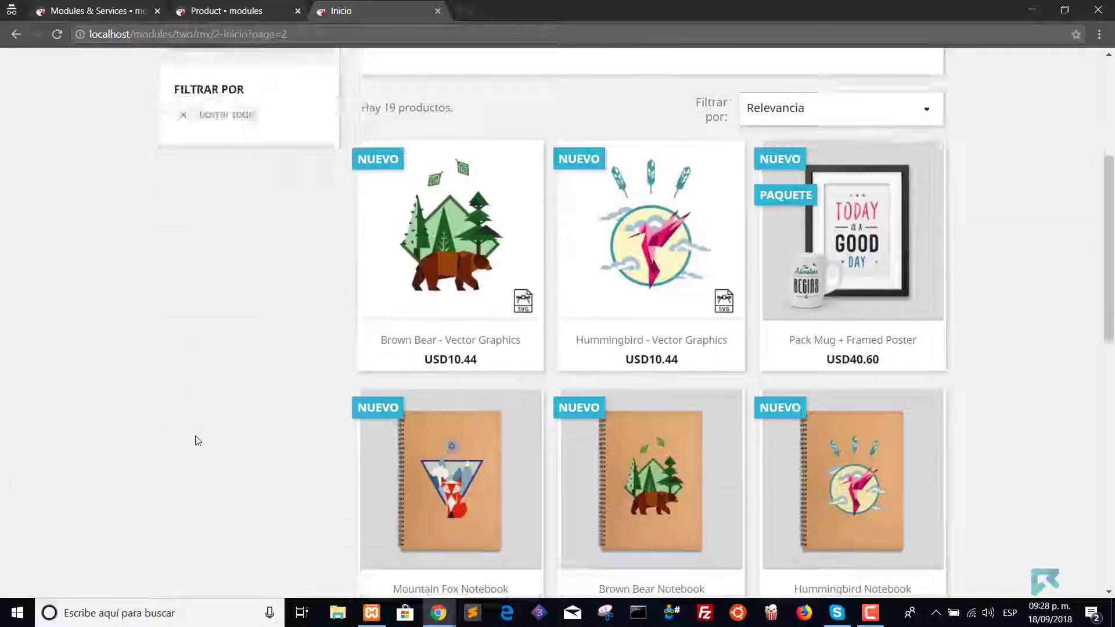
scroll(200, 438, "down", 2)
scroll(200, 437, "down", 3)
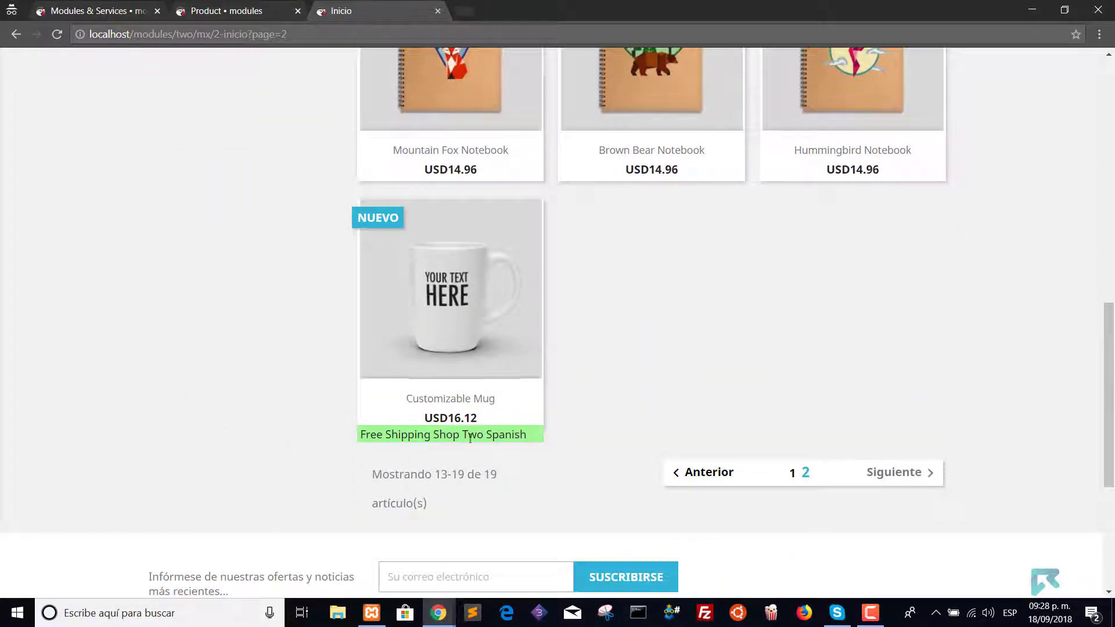
left_click_drag(463, 436, 526, 436)
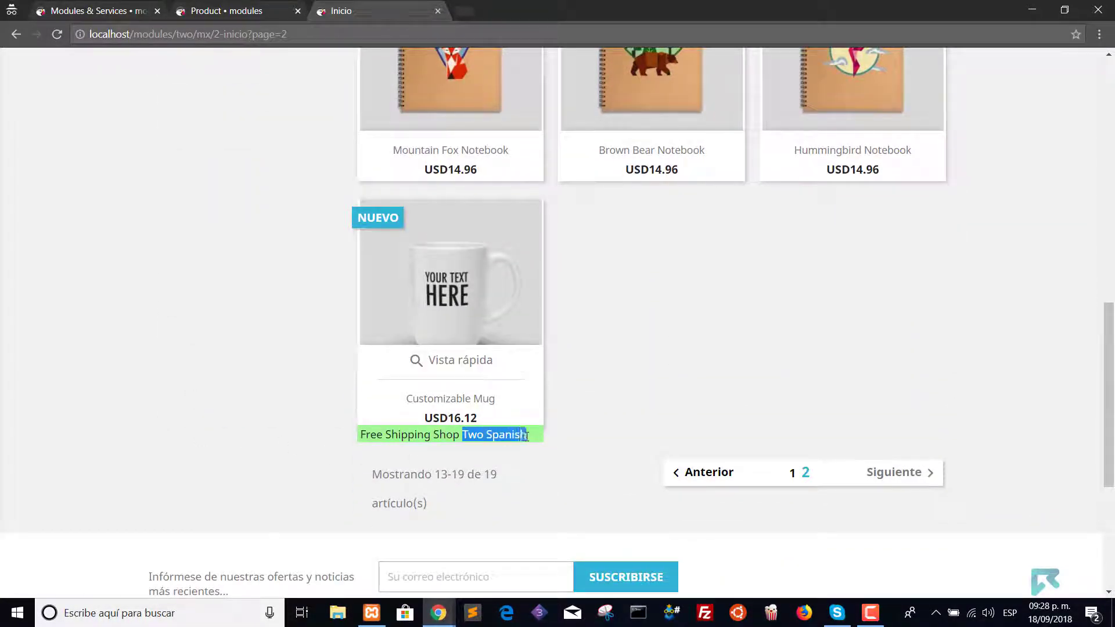
left_click(614, 422)
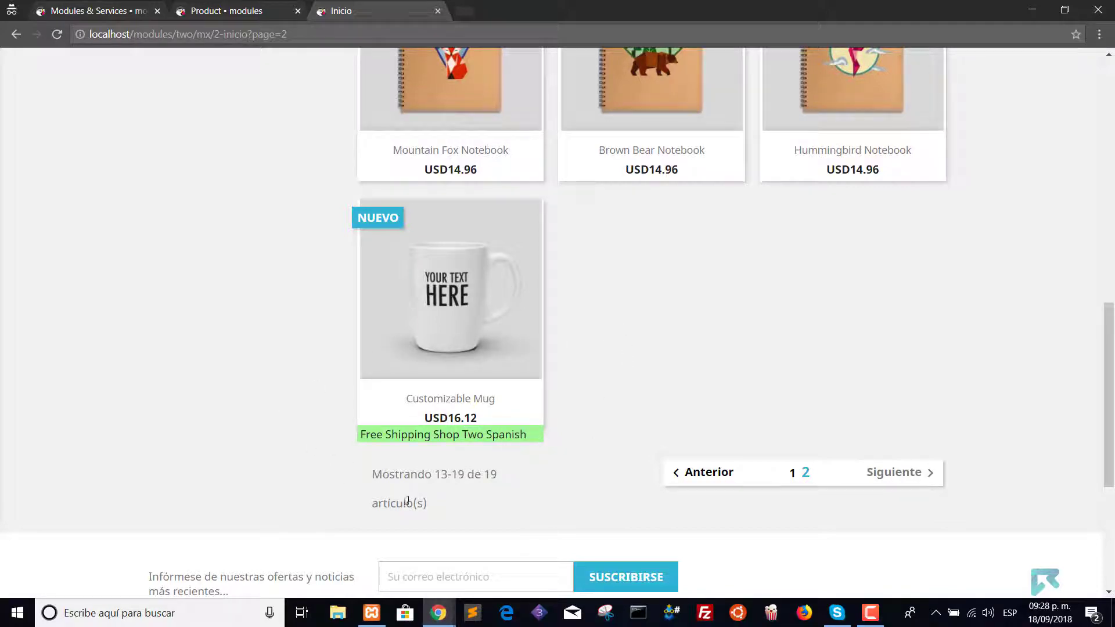
scroll(183, 388, "up", 3)
scroll(183, 389, "up", 3)
scroll(183, 389, "up", 3)
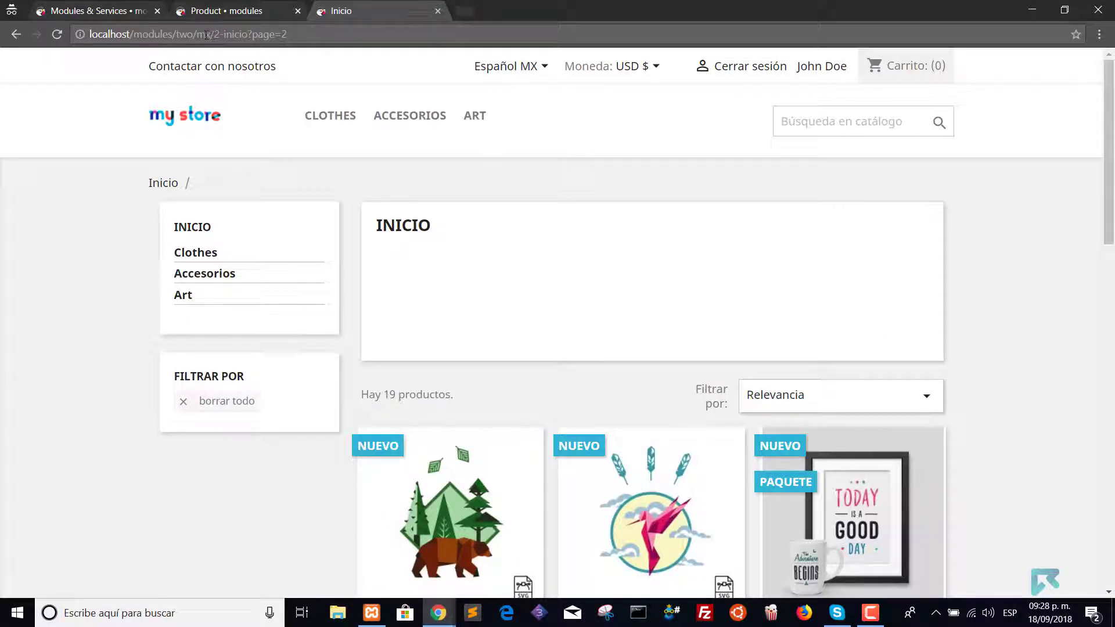
- Load Shop One's Spanish storefront and check page 2 of 'Todos los productos', where the mug has no banner
left_click(190, 121)
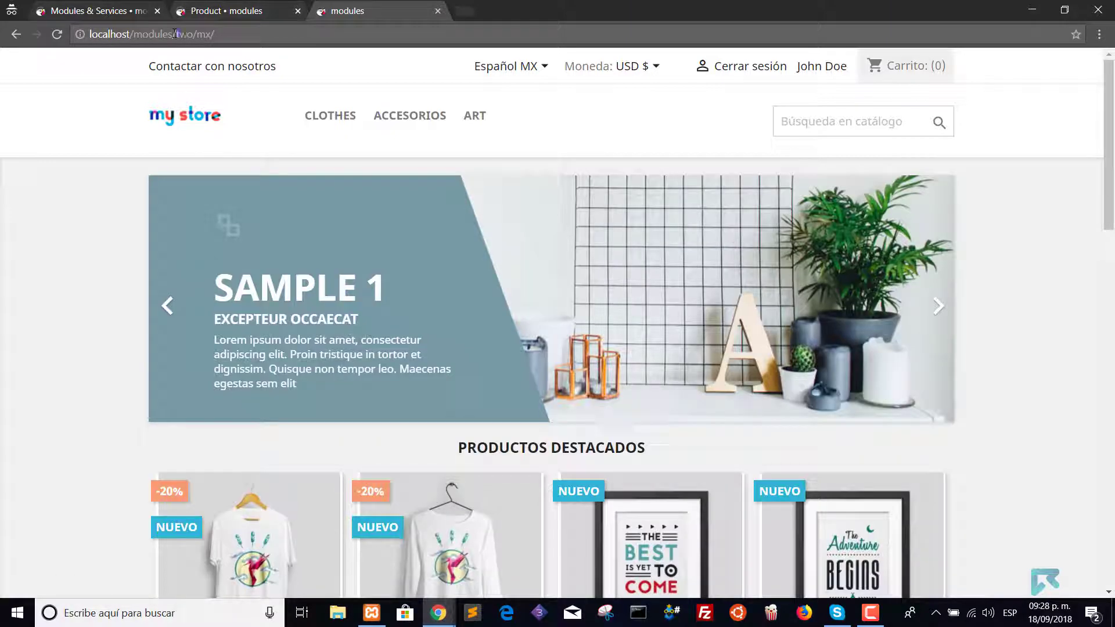
type("one")
key("Return")
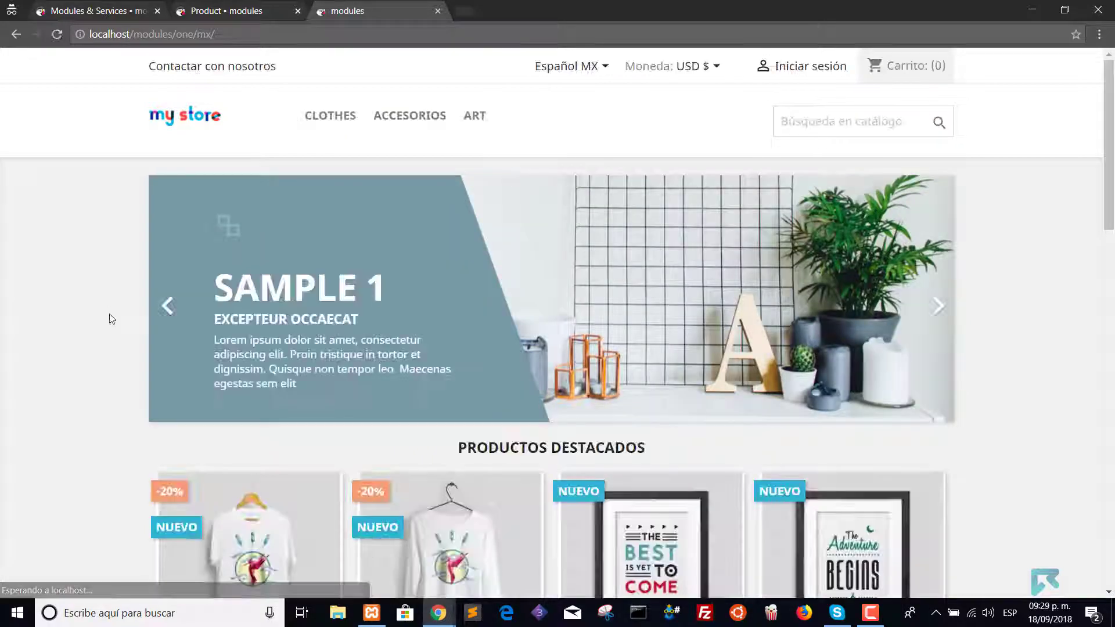
scroll(95, 305, "down", 4)
scroll(95, 309, "down", 2)
scroll(96, 314, "down", 3)
left_click(858, 270)
scroll(96, 349, "down", 1)
scroll(103, 368, "down", 6)
scroll(137, 314, "down", 2)
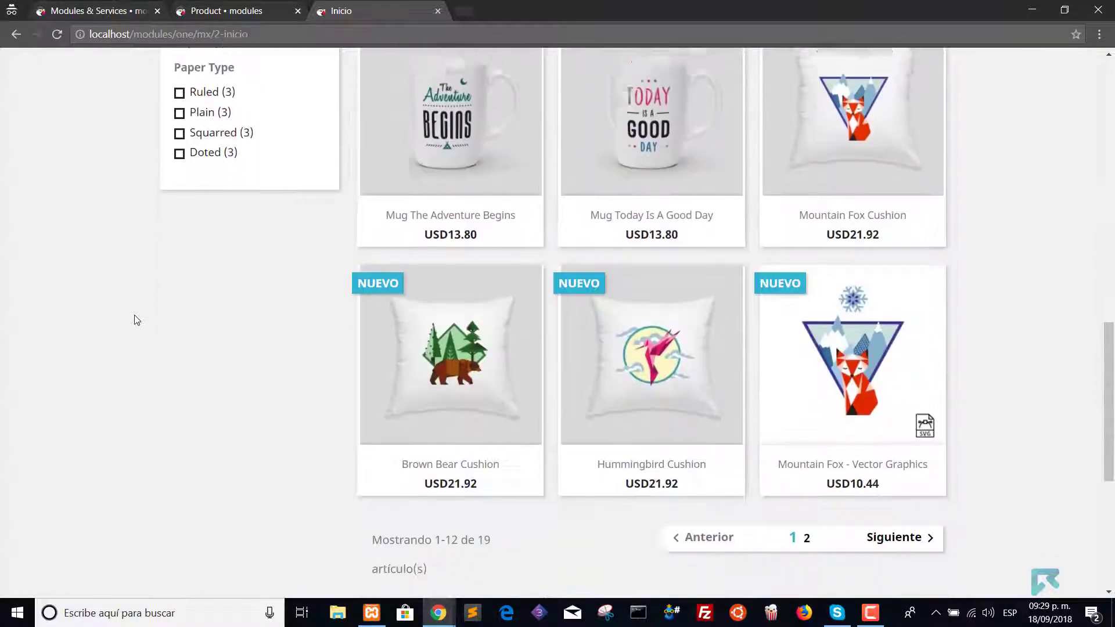
left_click(805, 505)
scroll(88, 423, "down", 2)
scroll(87, 409, "down", 5)
scroll(87, 387, "down", 2)
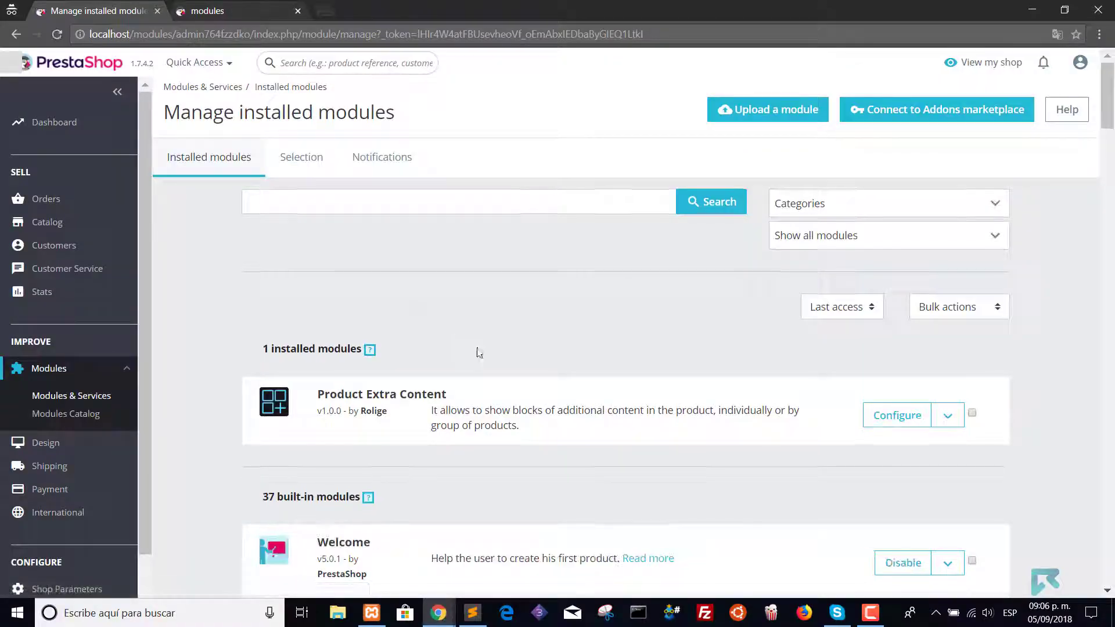
- Open Product Extra Content's configuration and edit block 104 'Example 1 - Product list', keeping Guest ticked
left_click(907, 426)
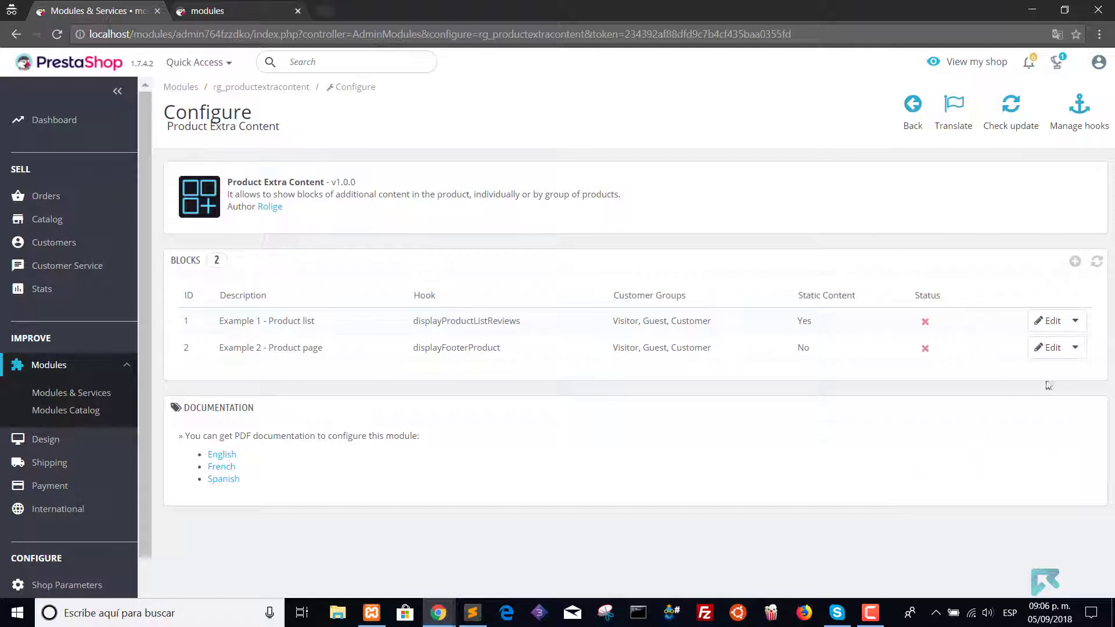
left_click(1048, 324)
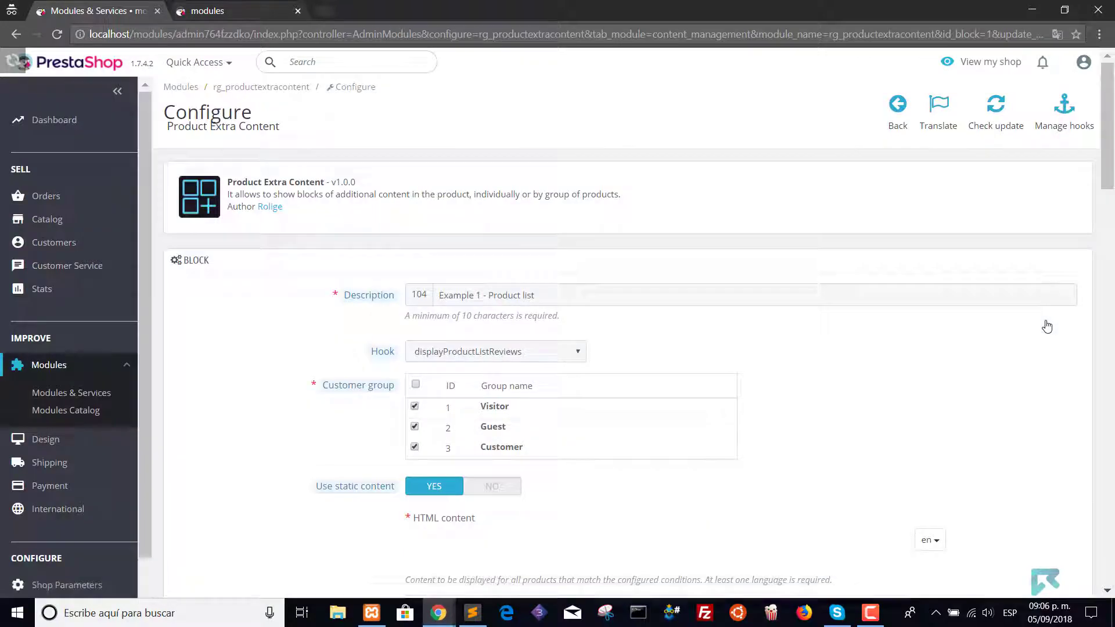
scroll(228, 334, "down", 1)
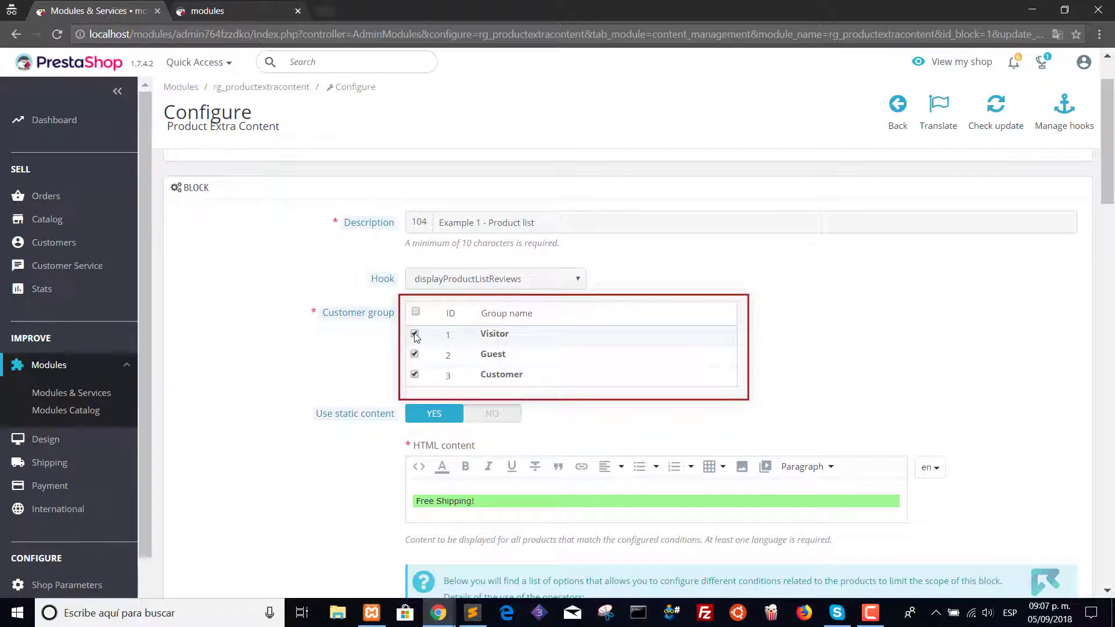
left_click(414, 354)
left_click(415, 354)
scroll(250, 385, "down", 1)
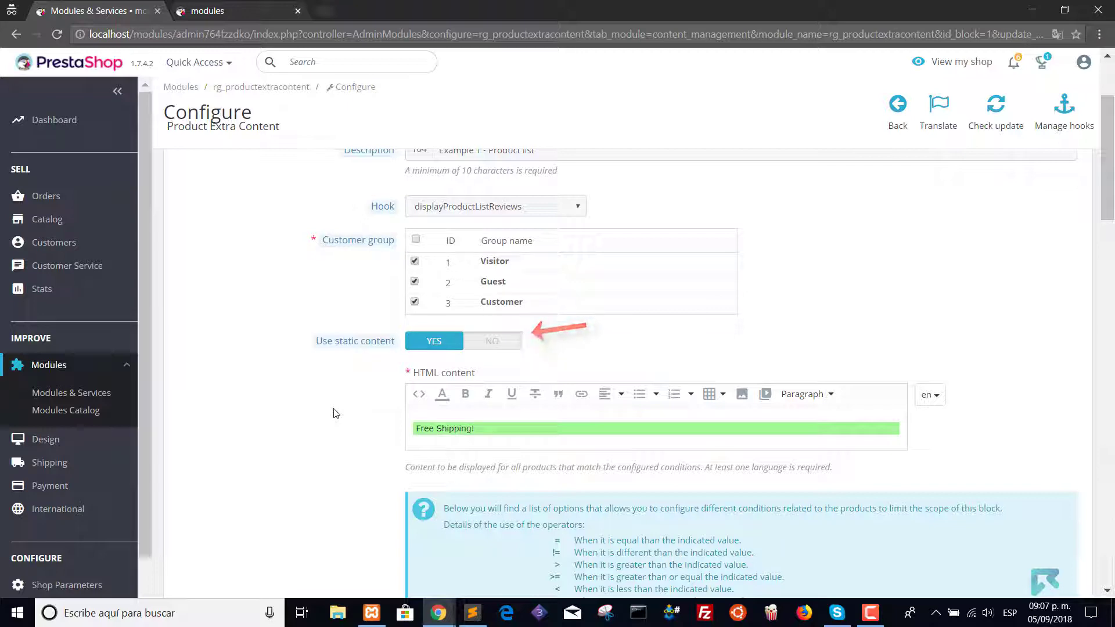
scroll(333, 413, "down", 1)
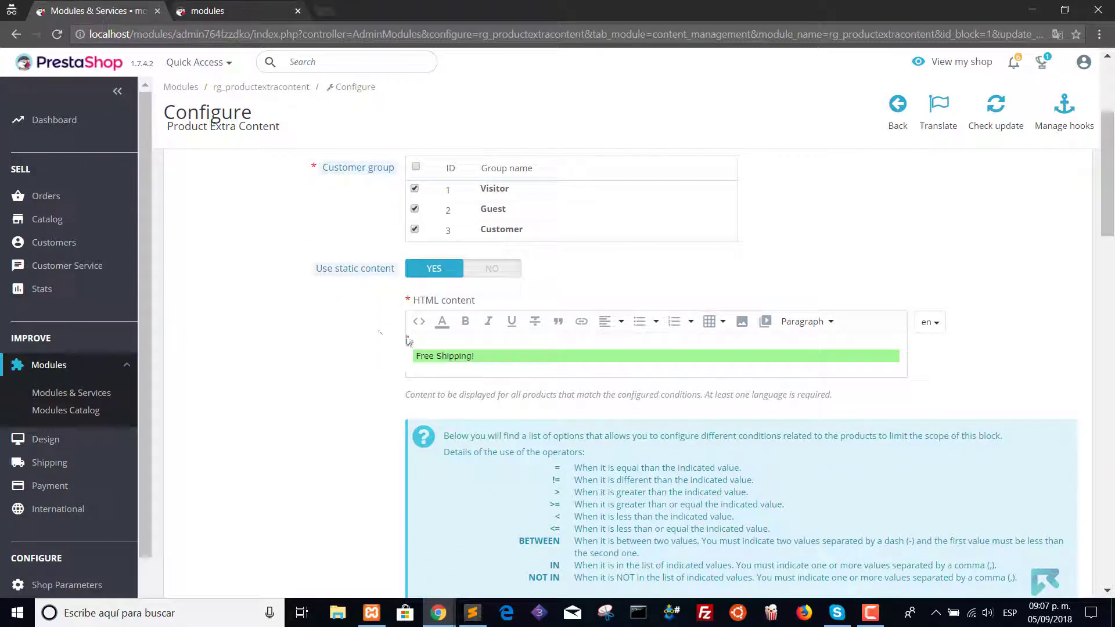
- Edit the block's HTML source so the label reads 'Free!' instead of 'Free Shipping!'
left_click(419, 322)
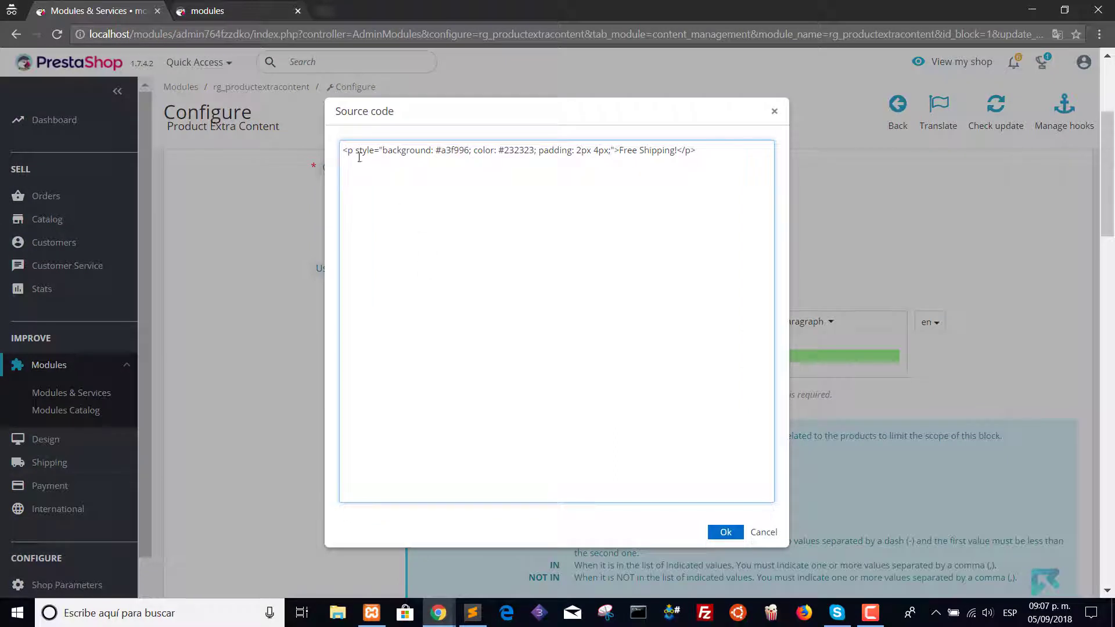
left_click_drag(345, 150, 724, 157)
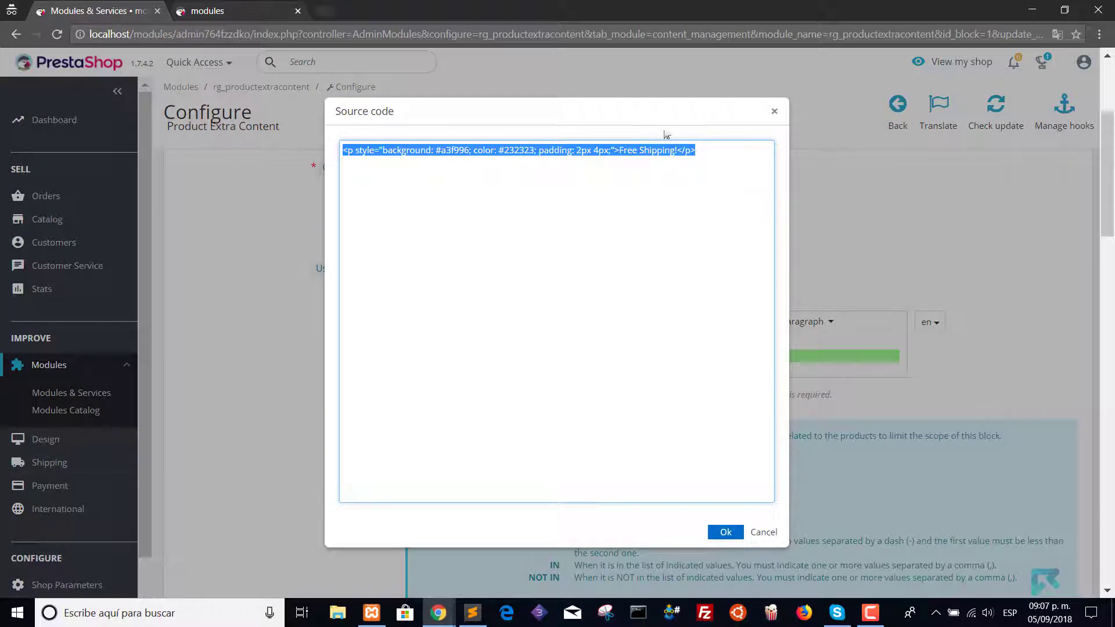
left_click(676, 151)
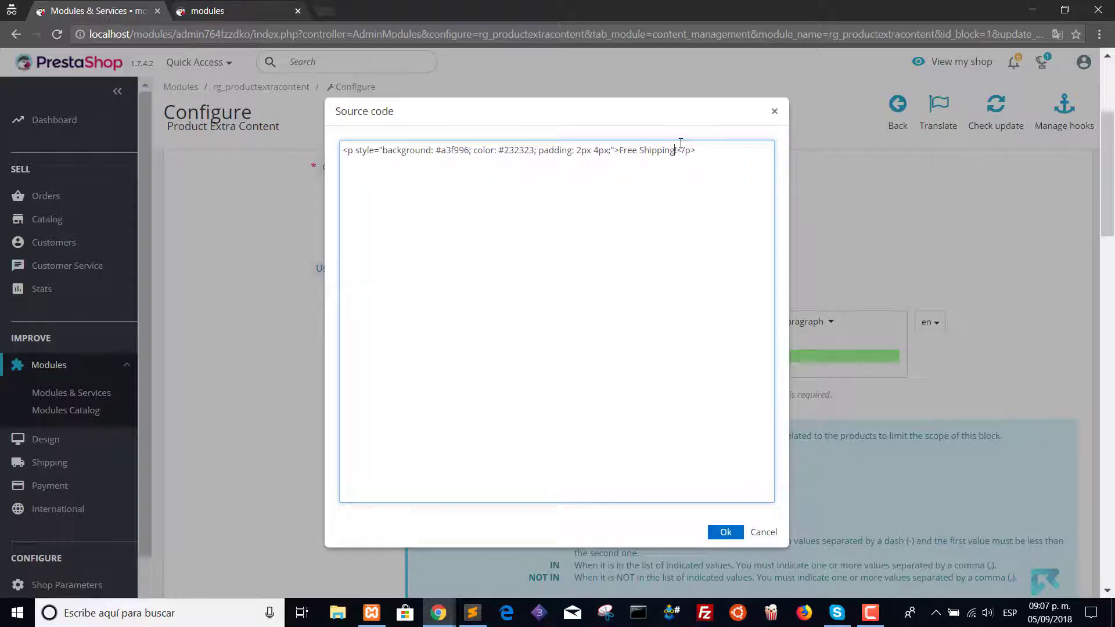
key("BackSpace")
key("BackSpace")
type("!")
key("BackSpace")
key("BackSpace")
key("BackSpace")
key("BackSpace")
key("BackSpace")
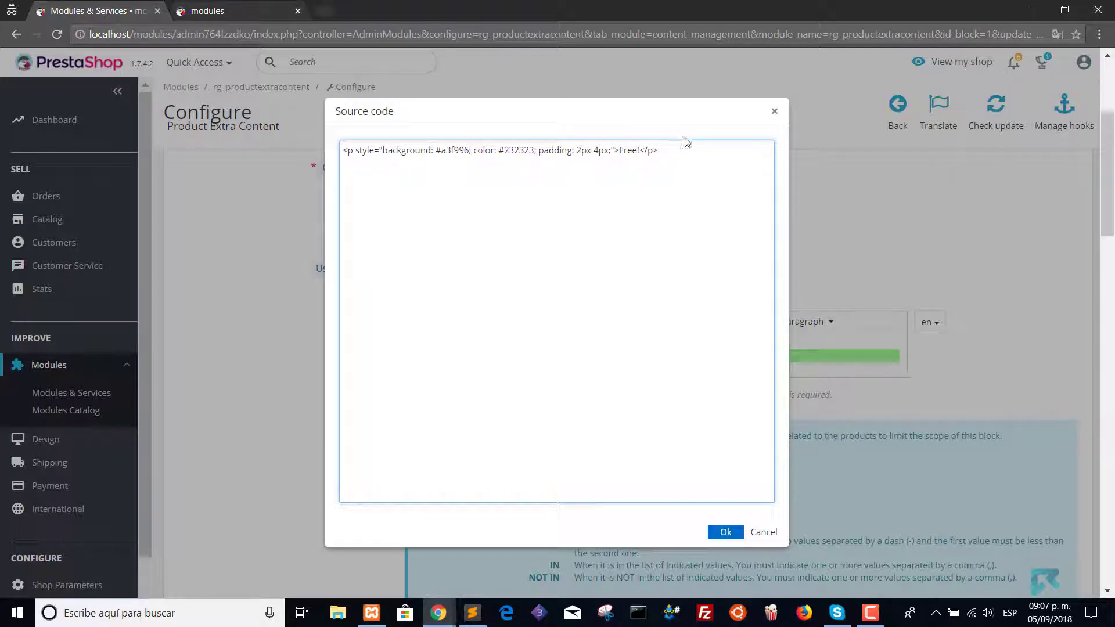
left_click(726, 532)
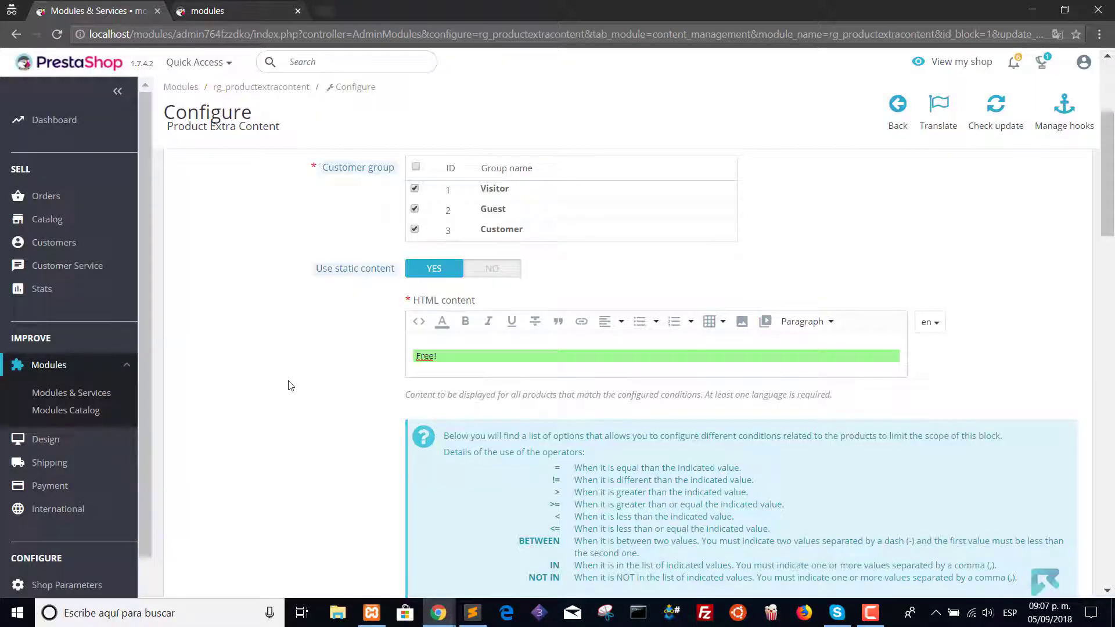
scroll(296, 400, "down", 2)
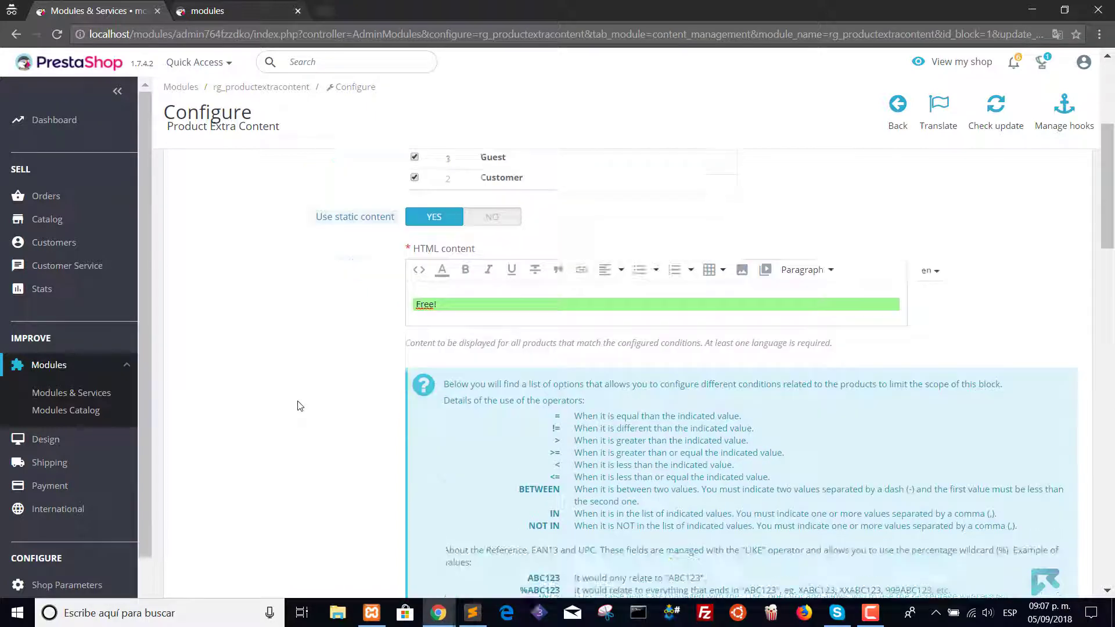
scroll(297, 406, "down", 1)
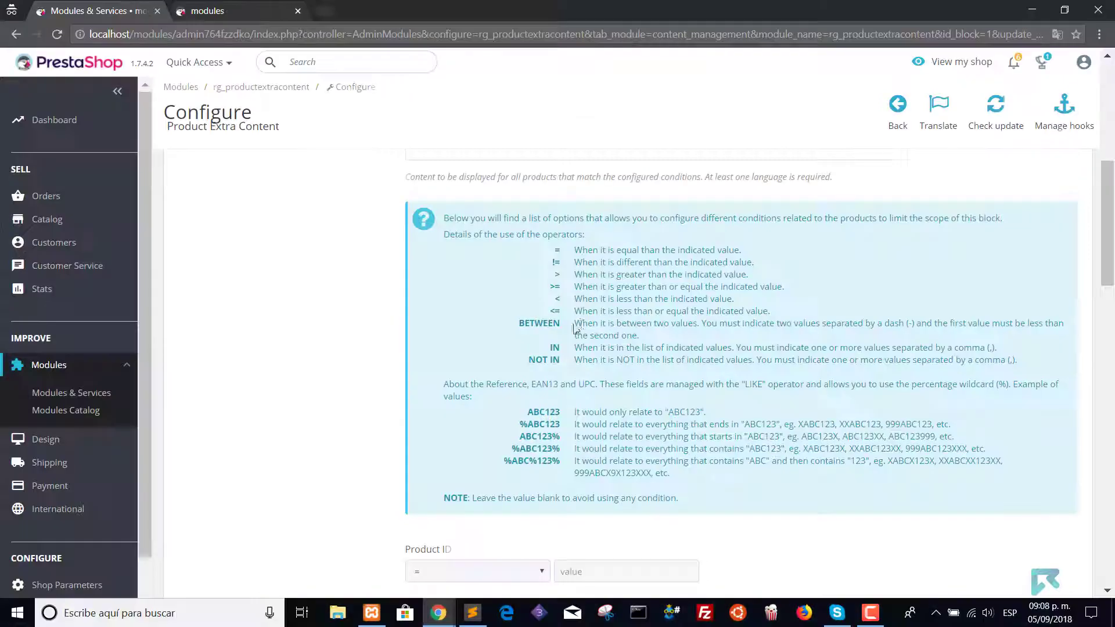
mouse_move(575, 311)
left_mouse_down()
mouse_move(635, 334)
mouse_move(575, 324)
left_mouse_up()
left_click(637, 335)
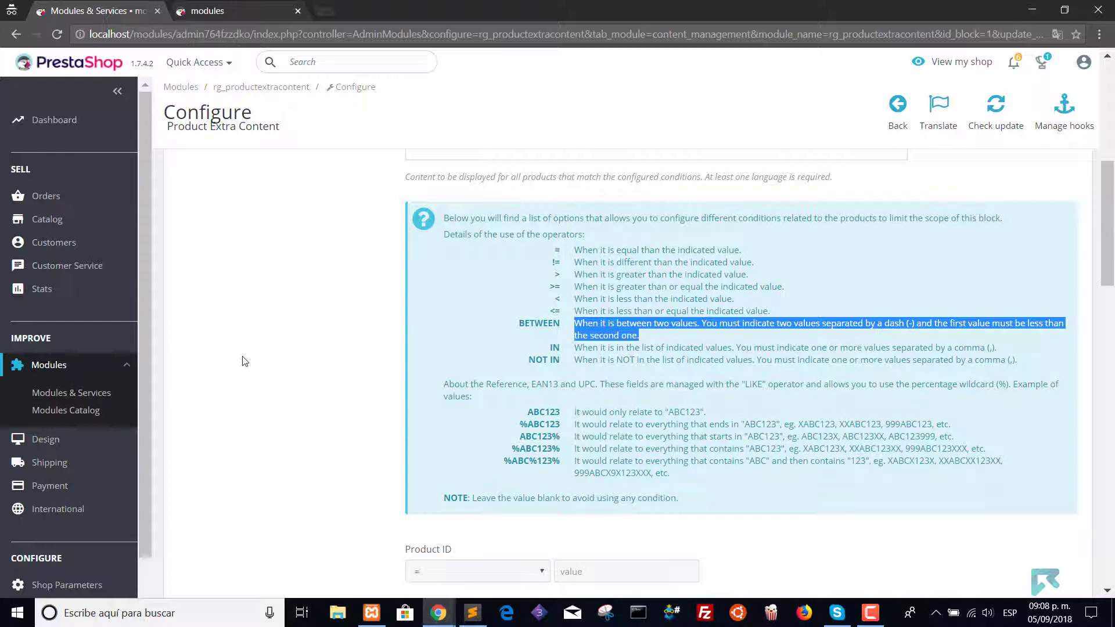
scroll(246, 362, "down", 2)
scroll(246, 362, "down", 5)
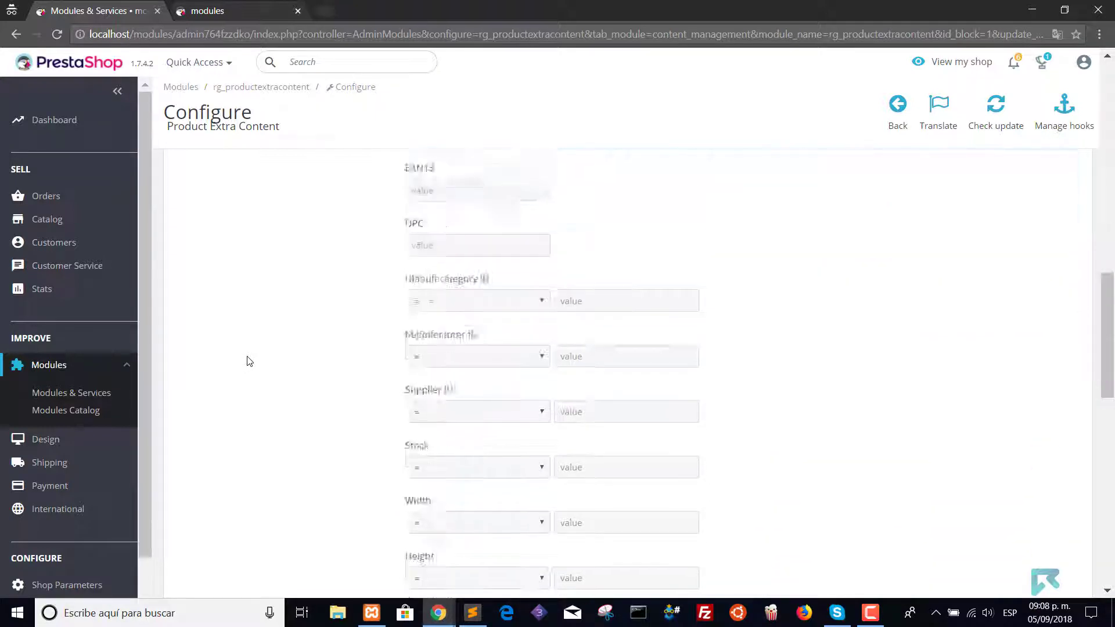
scroll(245, 362, "down", 1)
type("12-20")
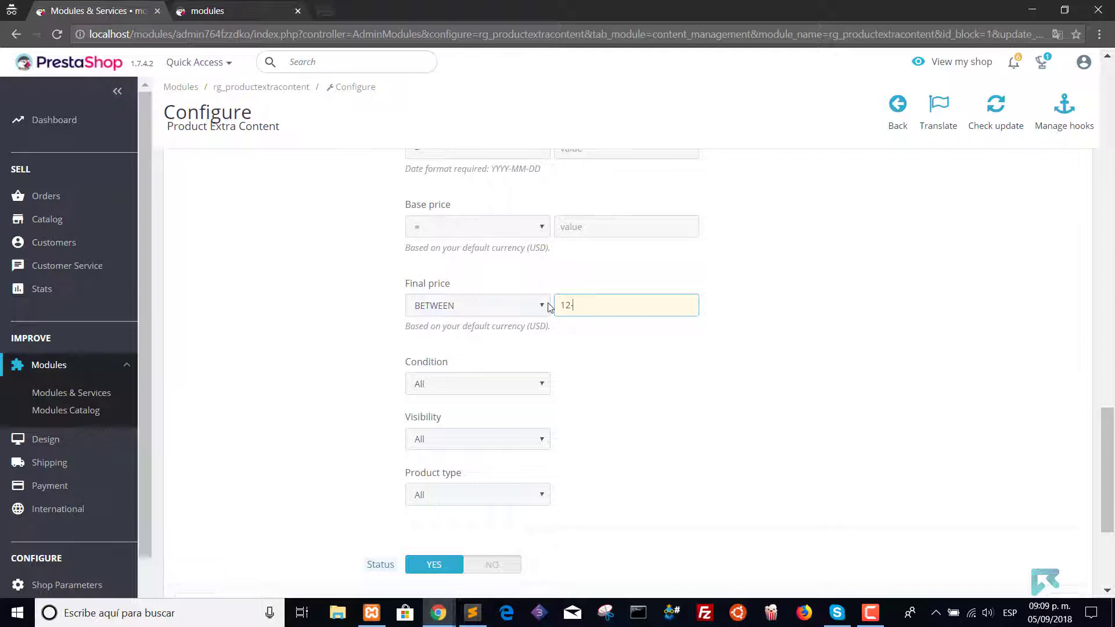
- Set the Final price condition to BETWEEN 12-20 and save block 1
left_click(734, 443)
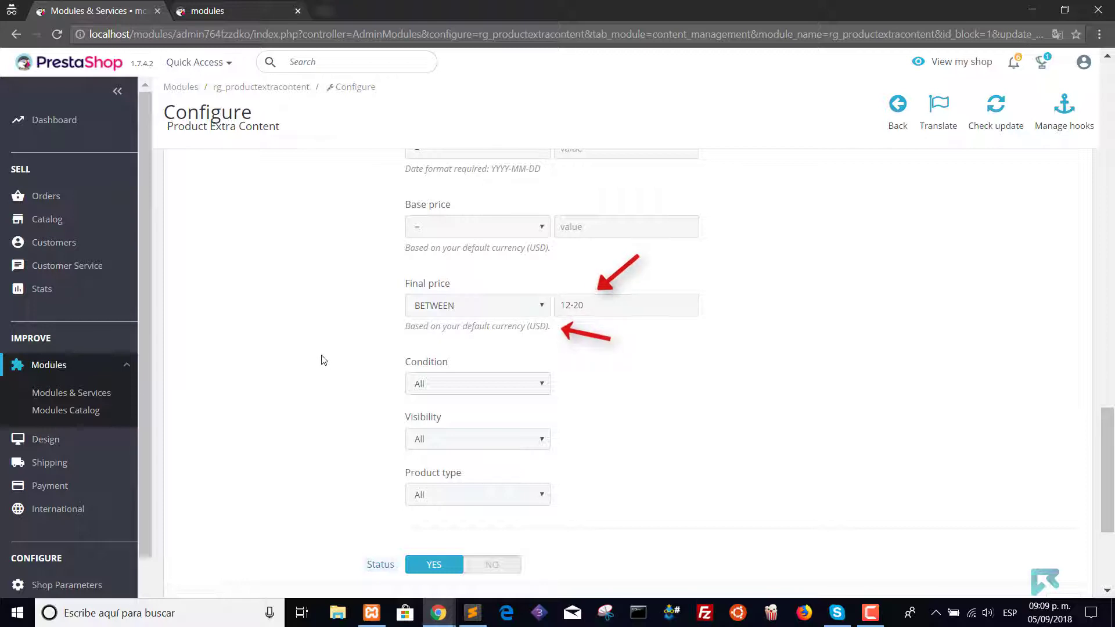
scroll(321, 360, "down", 1)
scroll(322, 360, "down", 2)
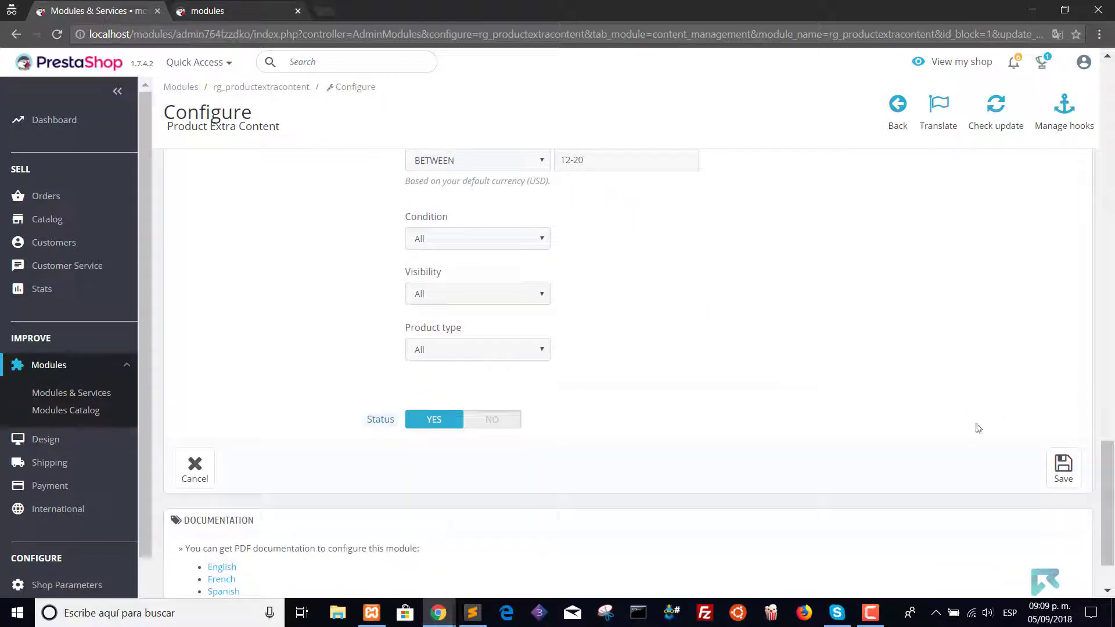
left_click(1062, 466)
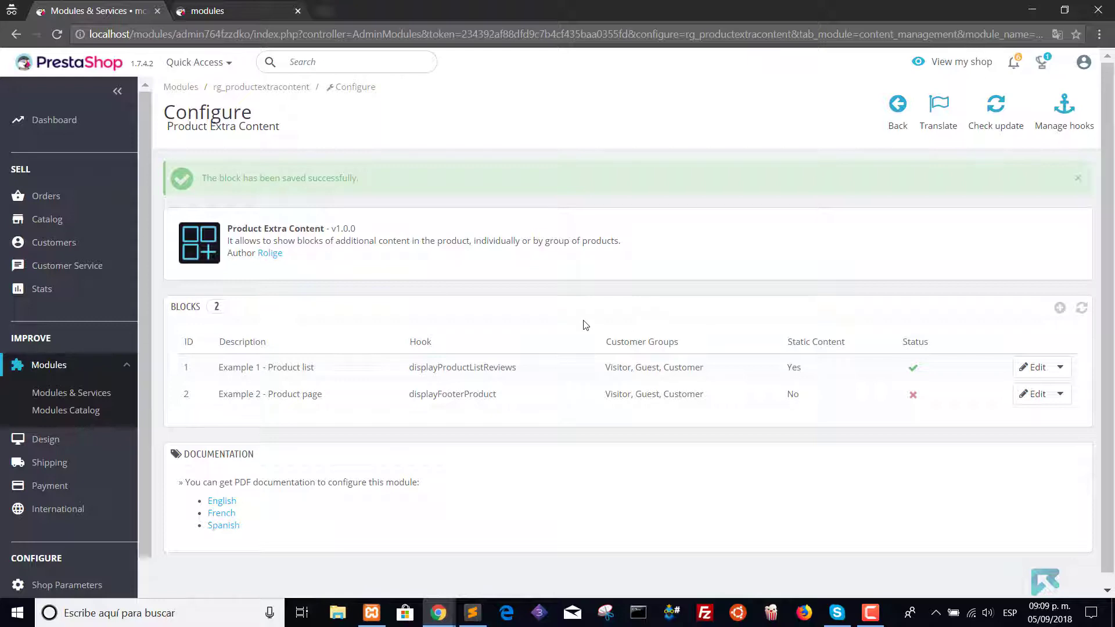
- Reload the storefront to see the Hummingbird Printed T-Shirt's green 'Free!' label, then open All products
left_click(240, 11)
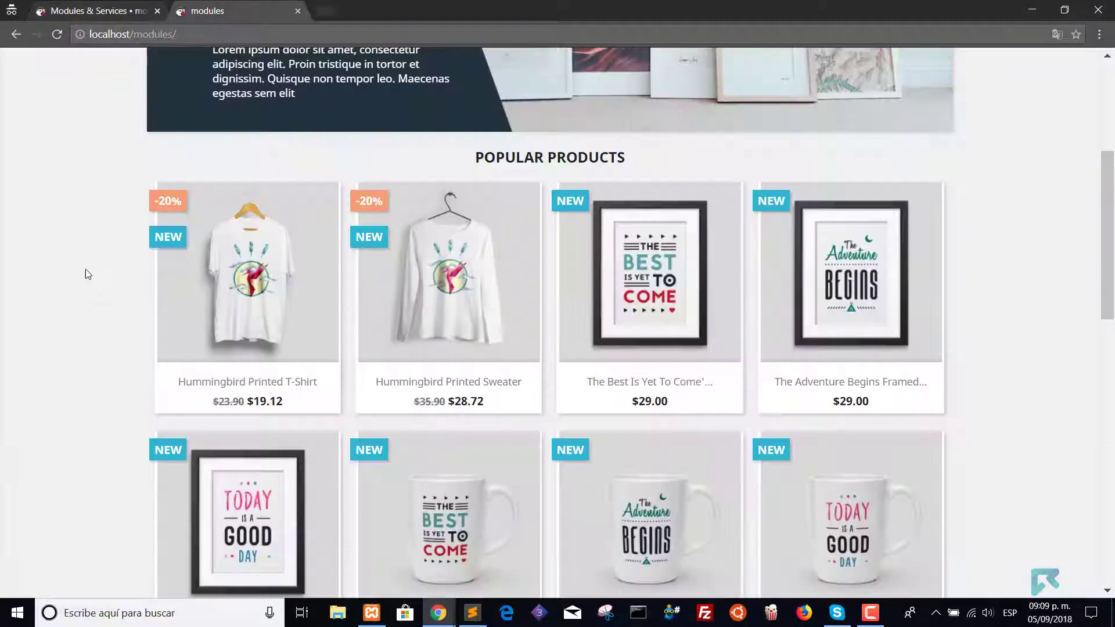
left_click(56, 34)
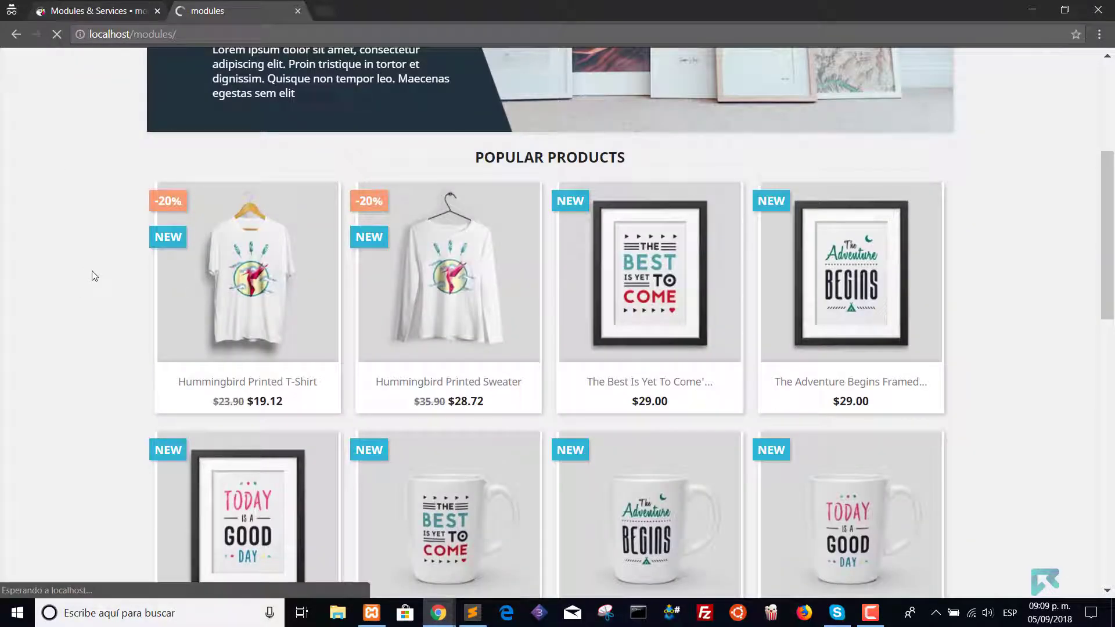
scroll(80, 279, "down", 1)
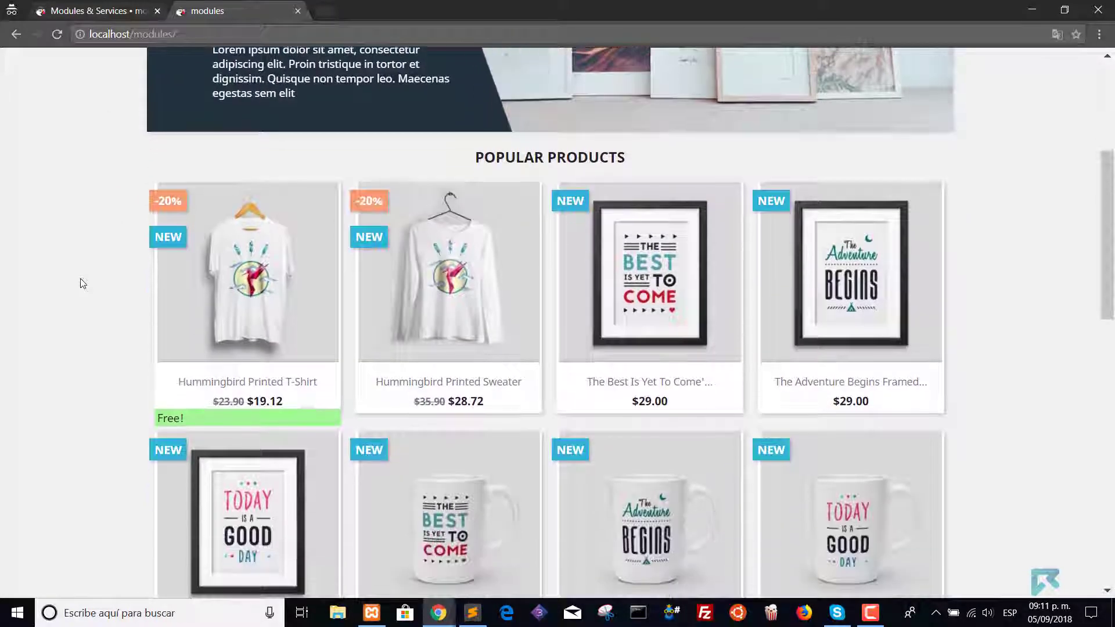
scroll(81, 280, "down", 1)
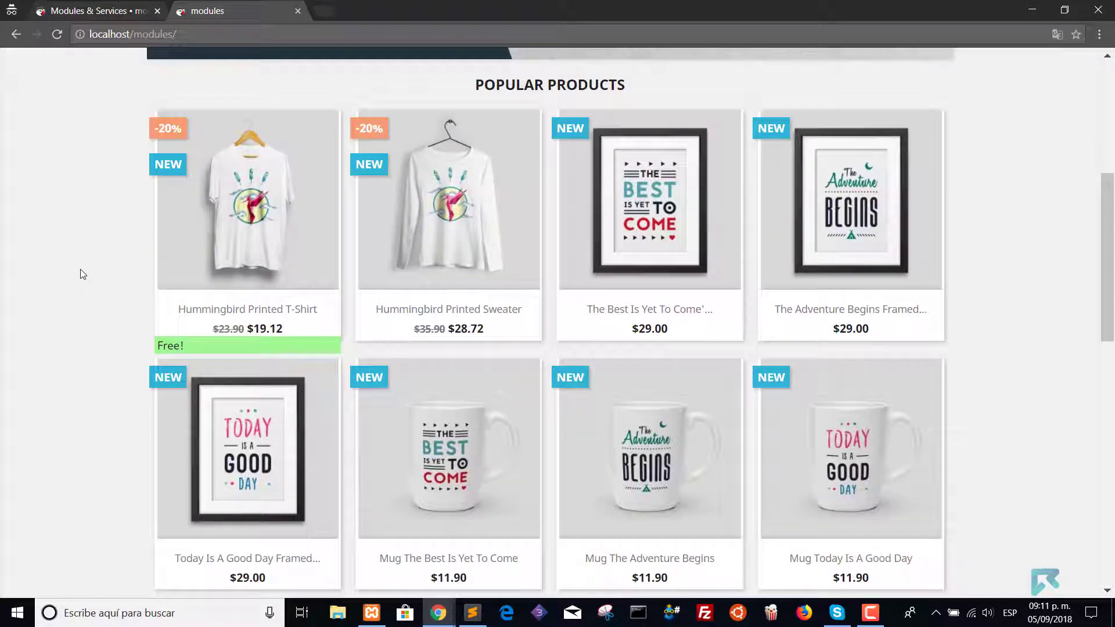
scroll(67, 235, "down", 1)
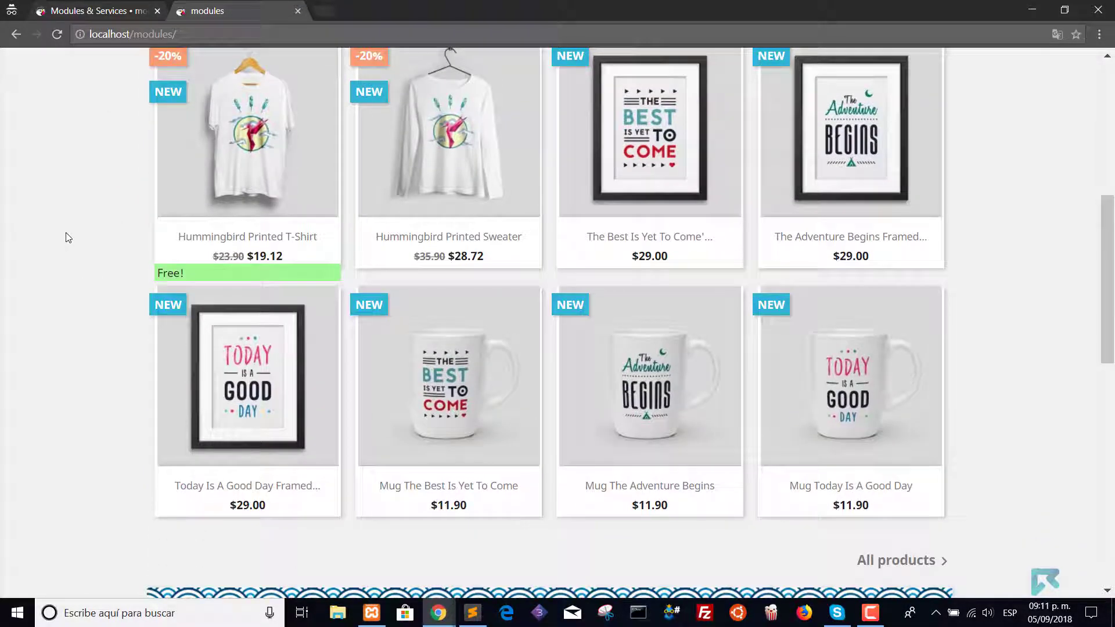
scroll(66, 235, "down", 2)
left_click(921, 415)
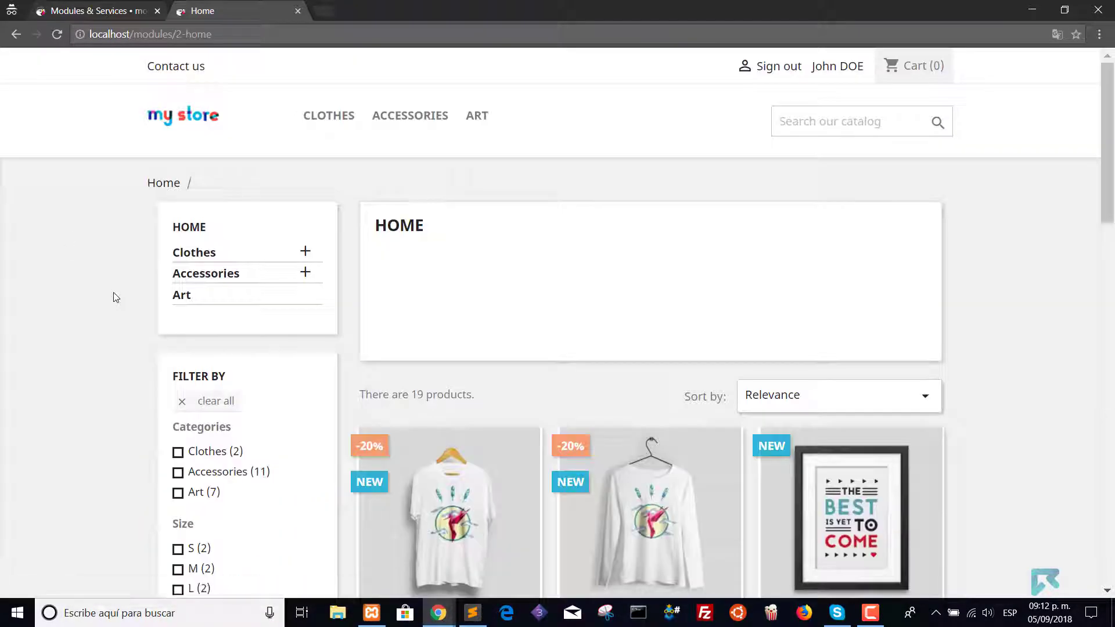
scroll(113, 297, "down", 1)
scroll(113, 297, "down", 3)
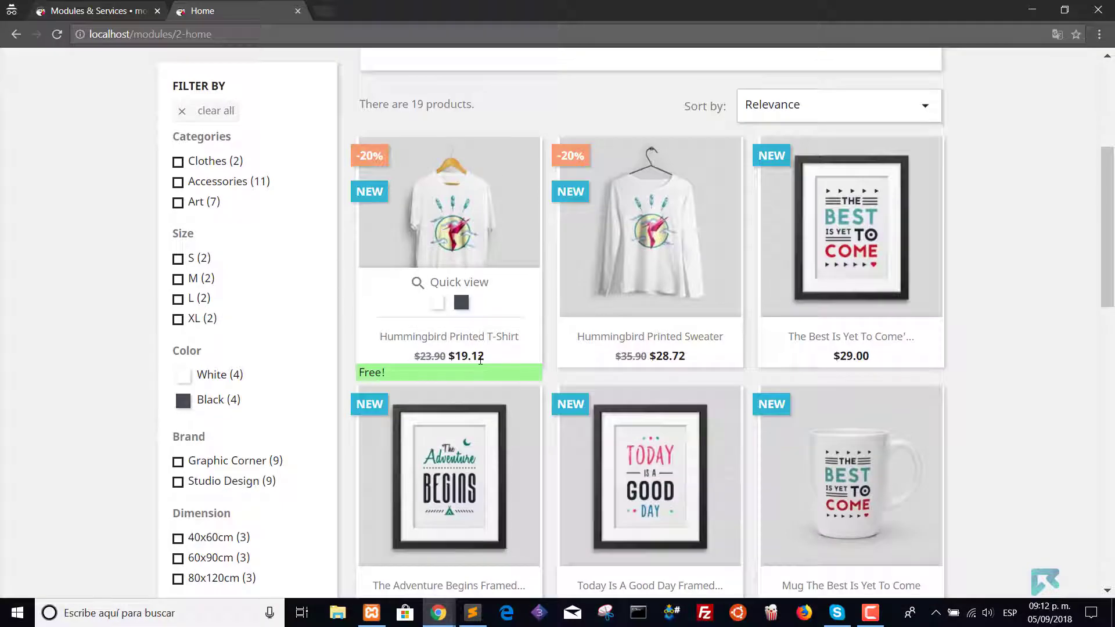
- Check the green 'Free!' labels on page 2's notebooks and mug, then return to the admin
left_click_drag(484, 355, 459, 360)
scroll(439, 374, "down", 2)
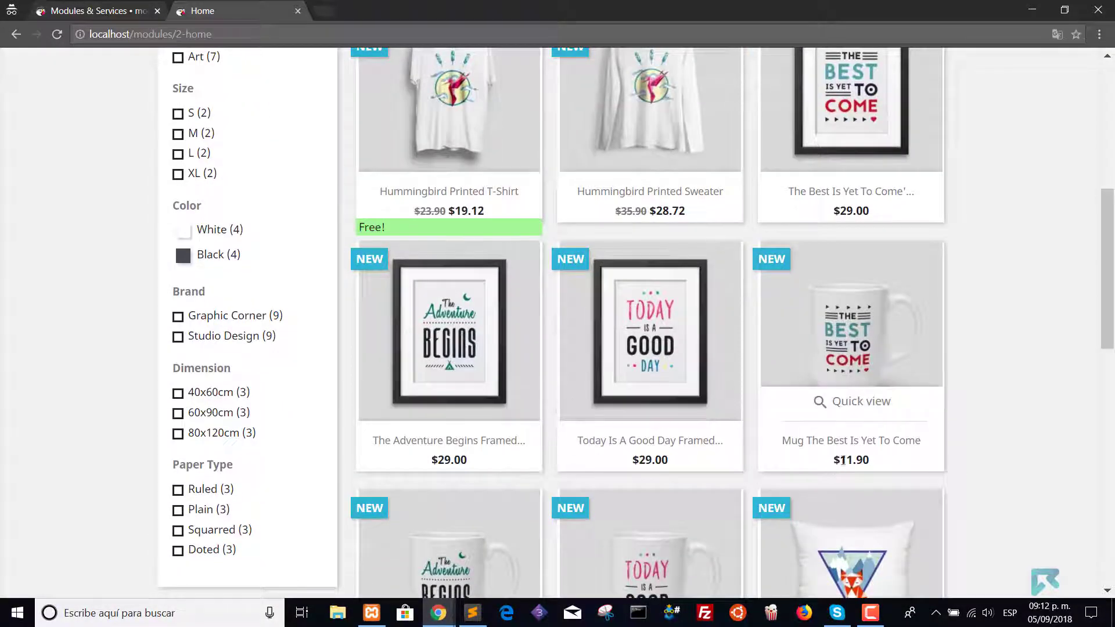
left_click_drag(880, 466, 831, 462)
left_click(993, 464)
scroll(1014, 383, "down", 1)
scroll(1013, 383, "down", 3)
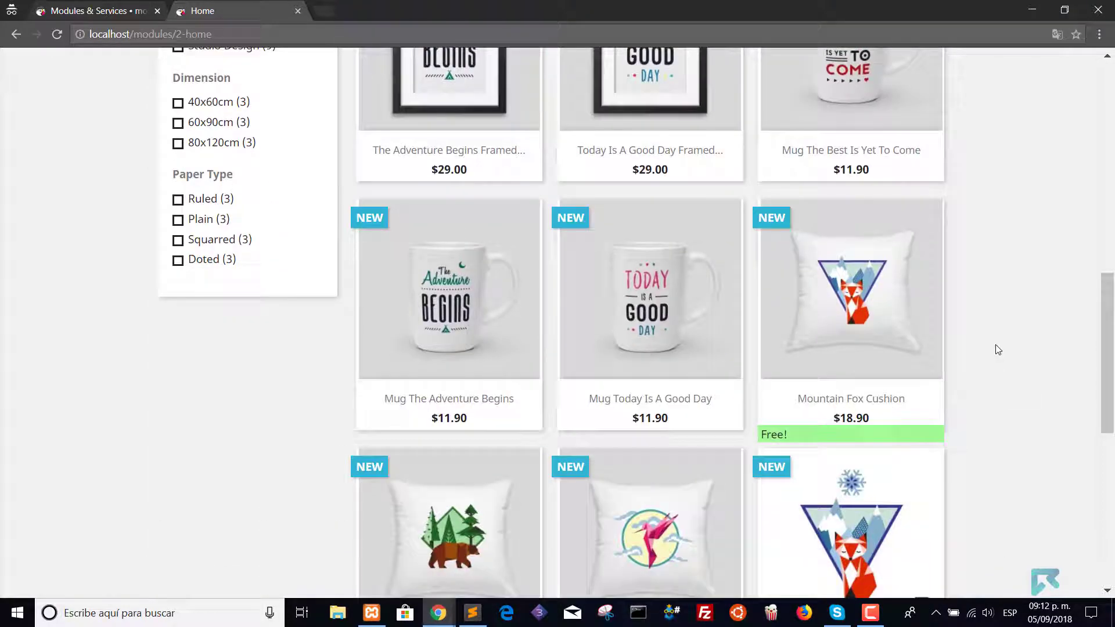
scroll(997, 349, "down", 2)
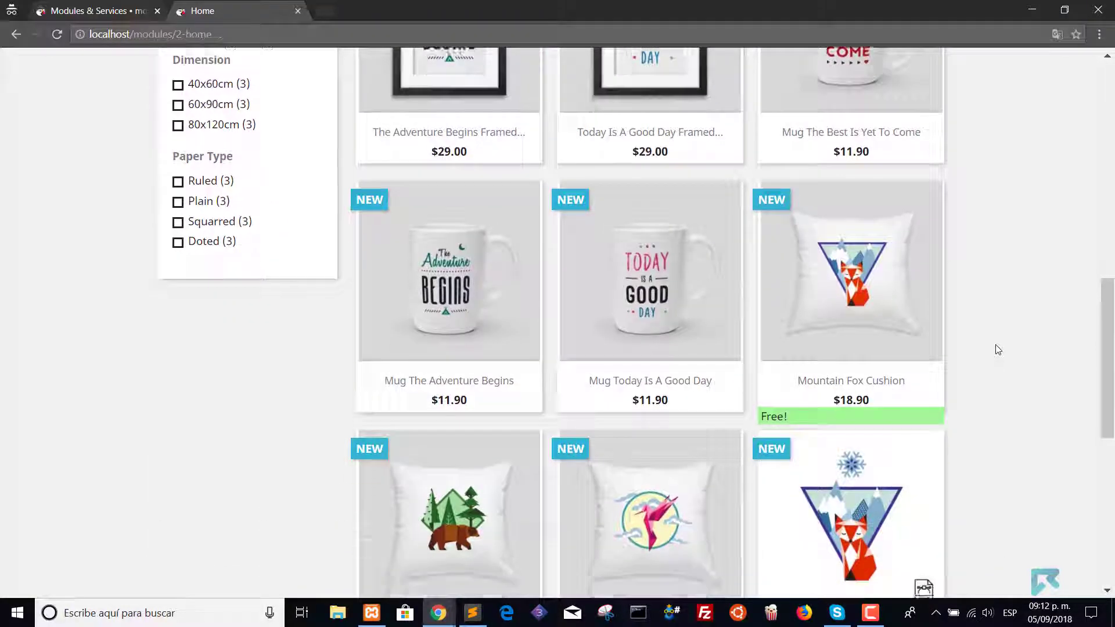
scroll(998, 349, "down", 1)
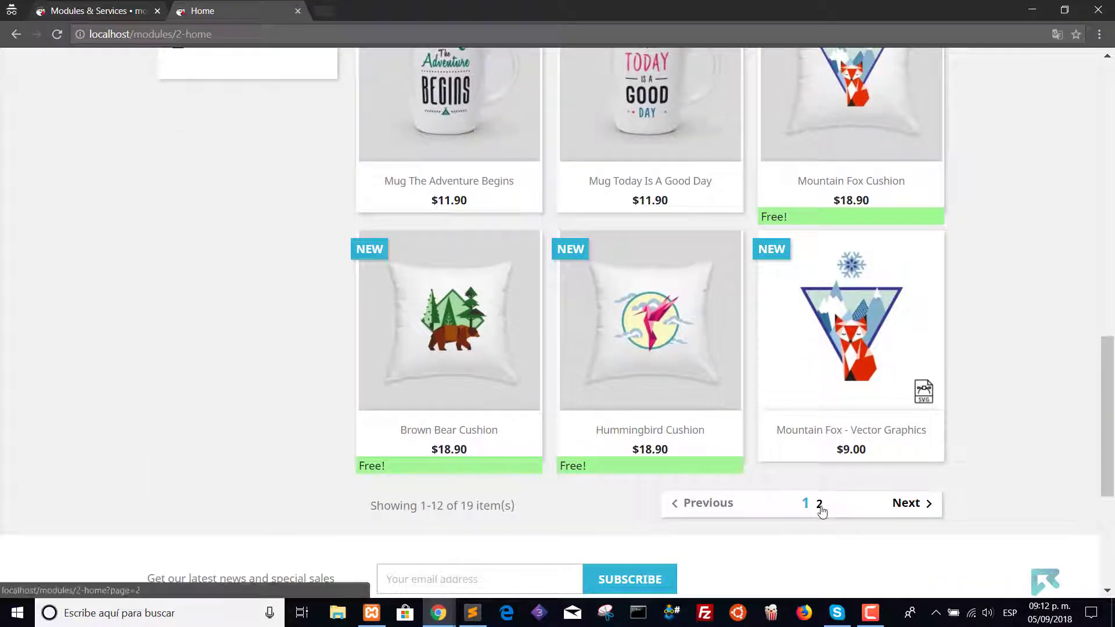
left_click(819, 503)
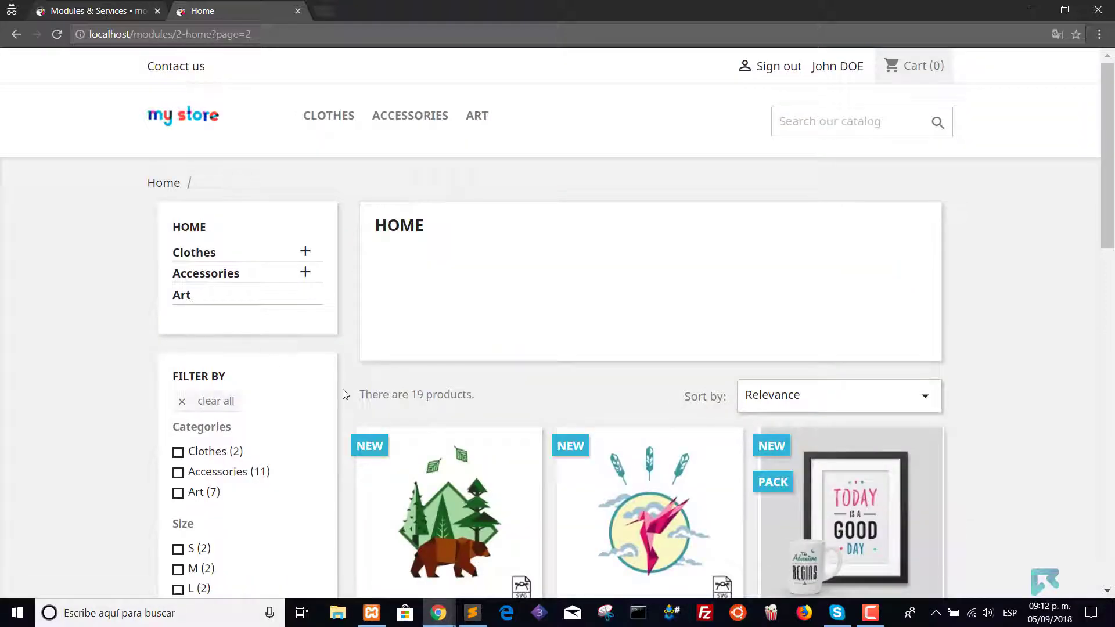
scroll(356, 394, "down", 3)
scroll(356, 393, "down", 1)
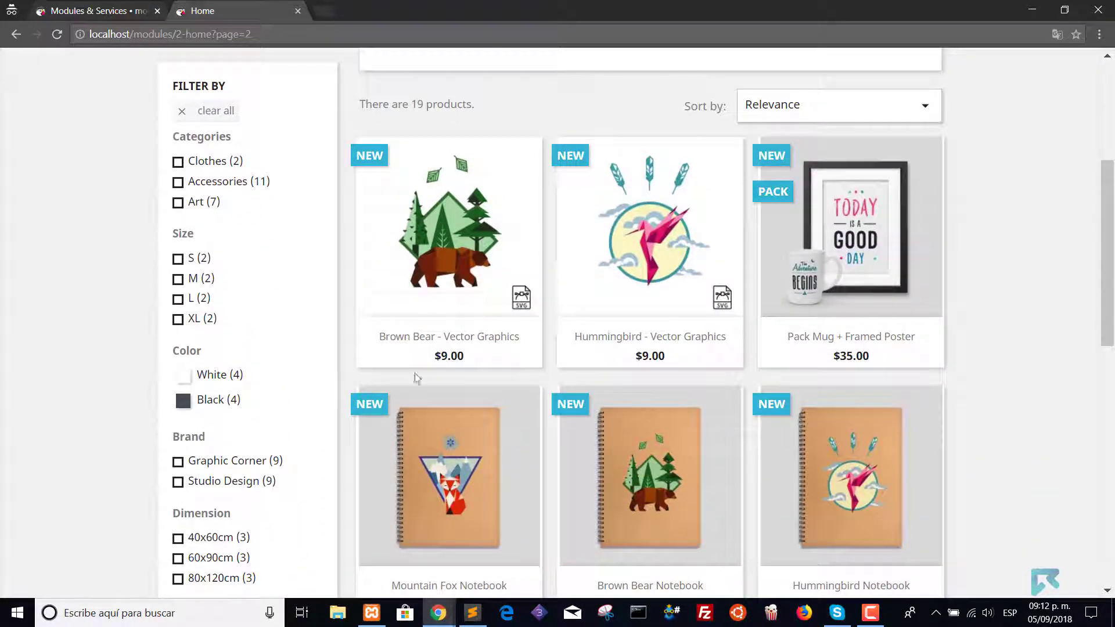
left_click(396, 364)
scroll(346, 350, "down", 2)
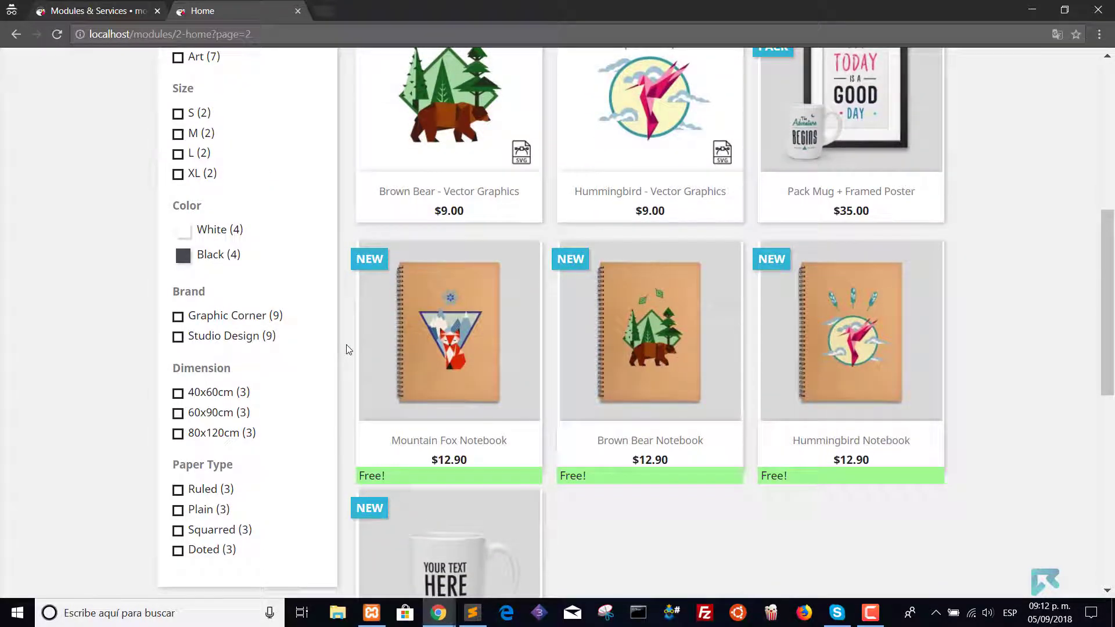
scroll(346, 349, "down", 4)
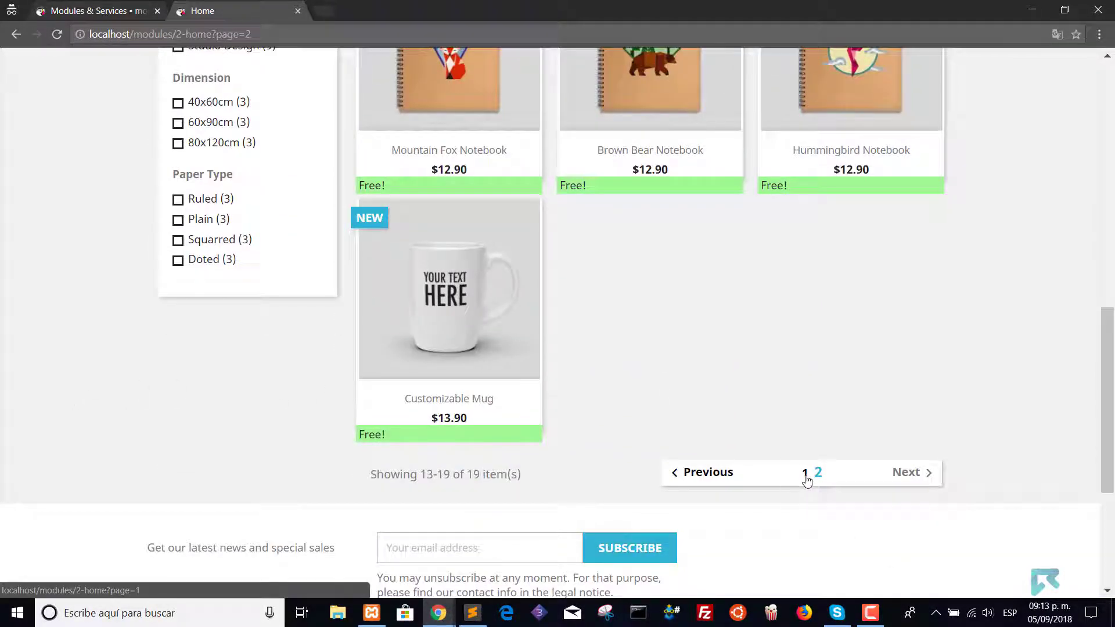
left_click(806, 473)
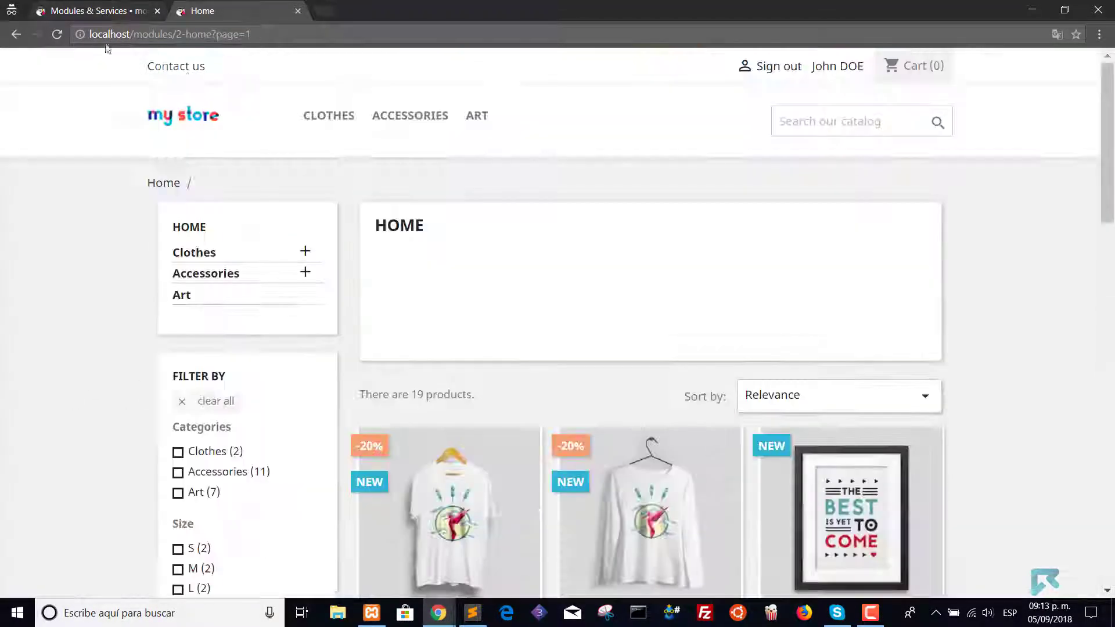
key("ctrl+shift+Tab")
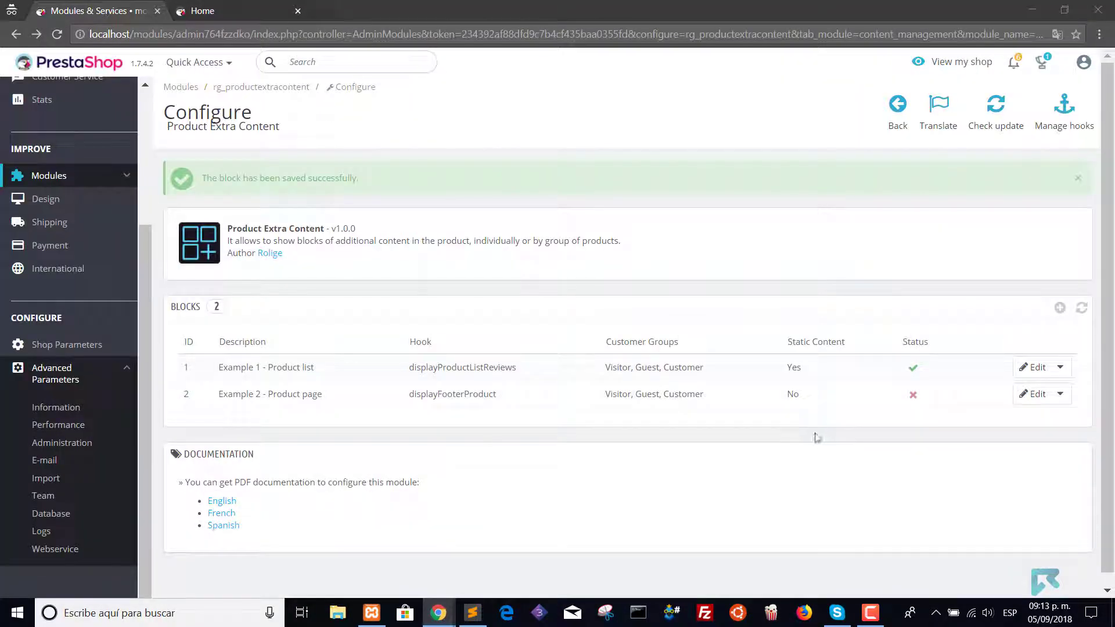
- Add block 'Example 3 Using LIKE in Reference' on displayProductListReviews for all customer groups
left_click(1061, 308)
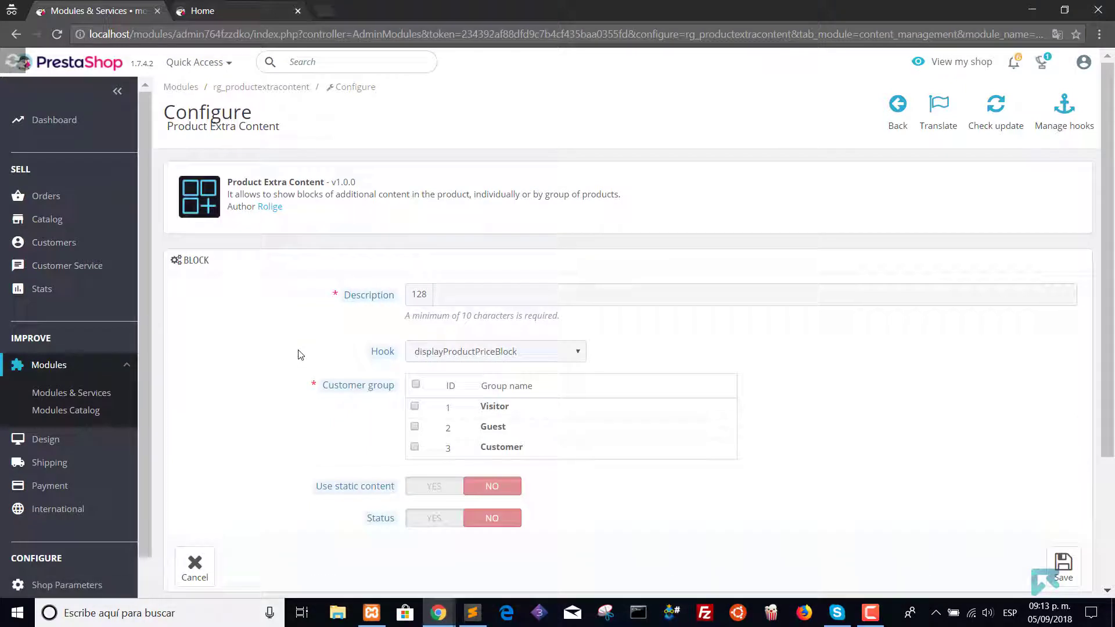
left_click(455, 297)
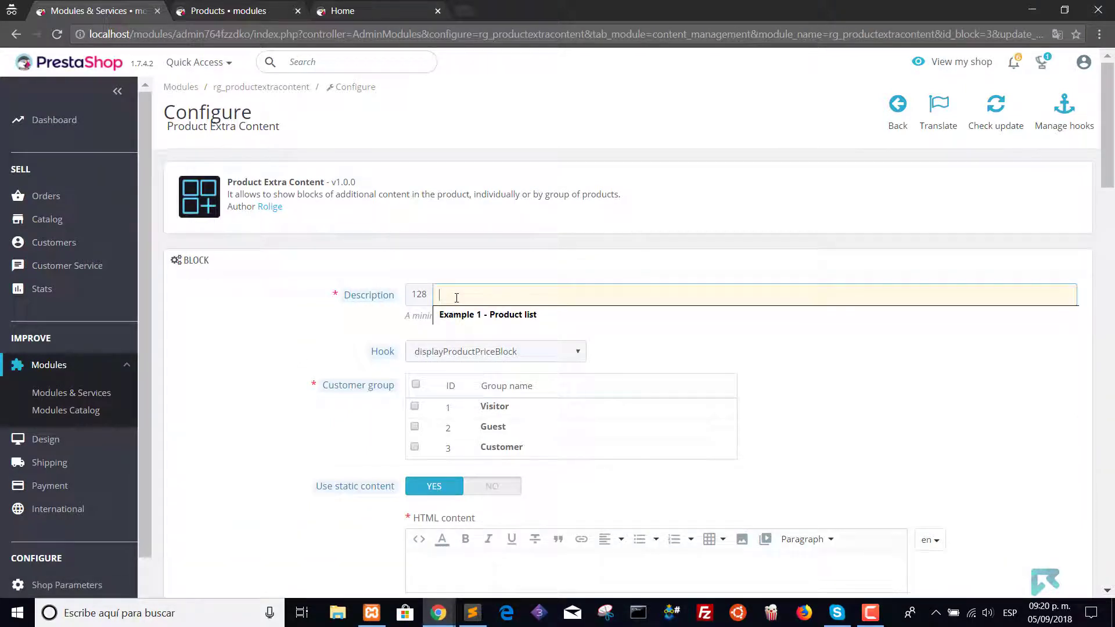
type("Example3 Using LIK")
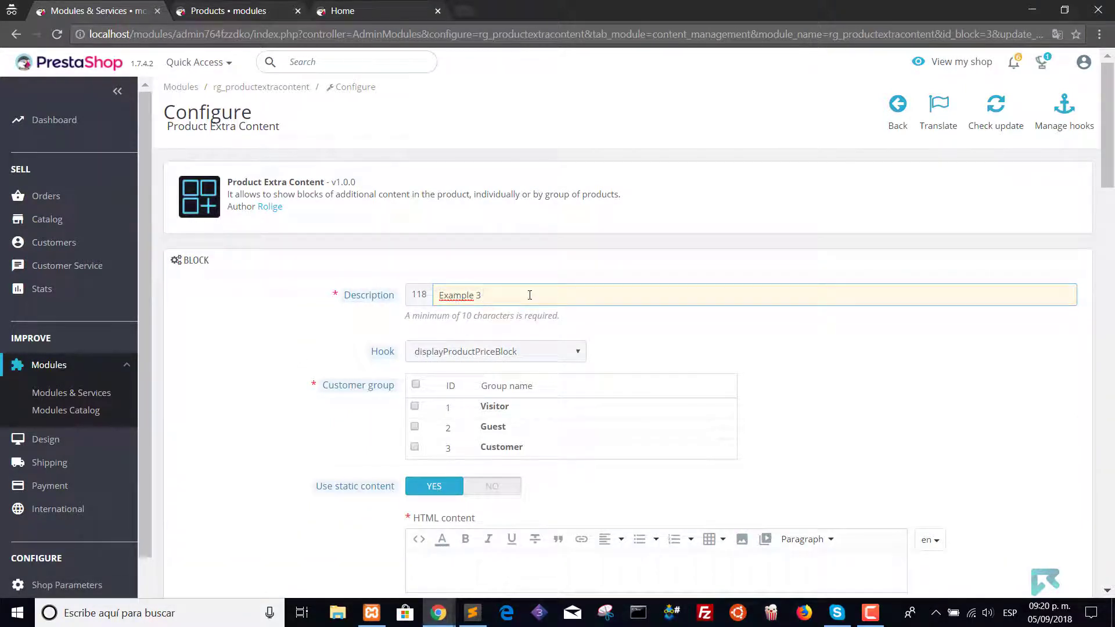
type("E in Reference")
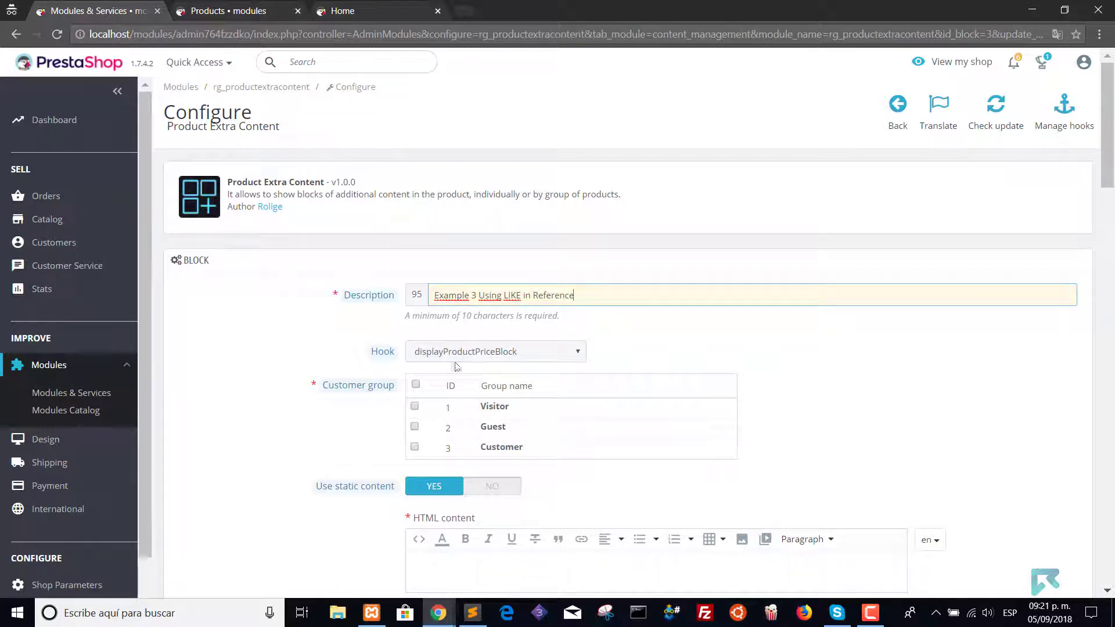
left_click(462, 357)
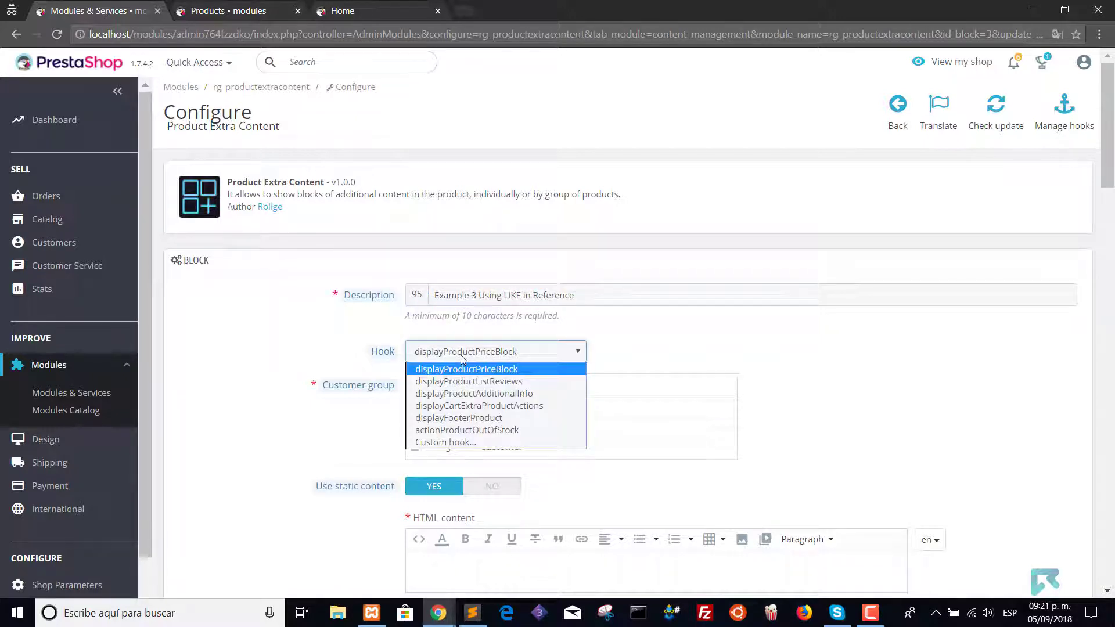
left_click(476, 382)
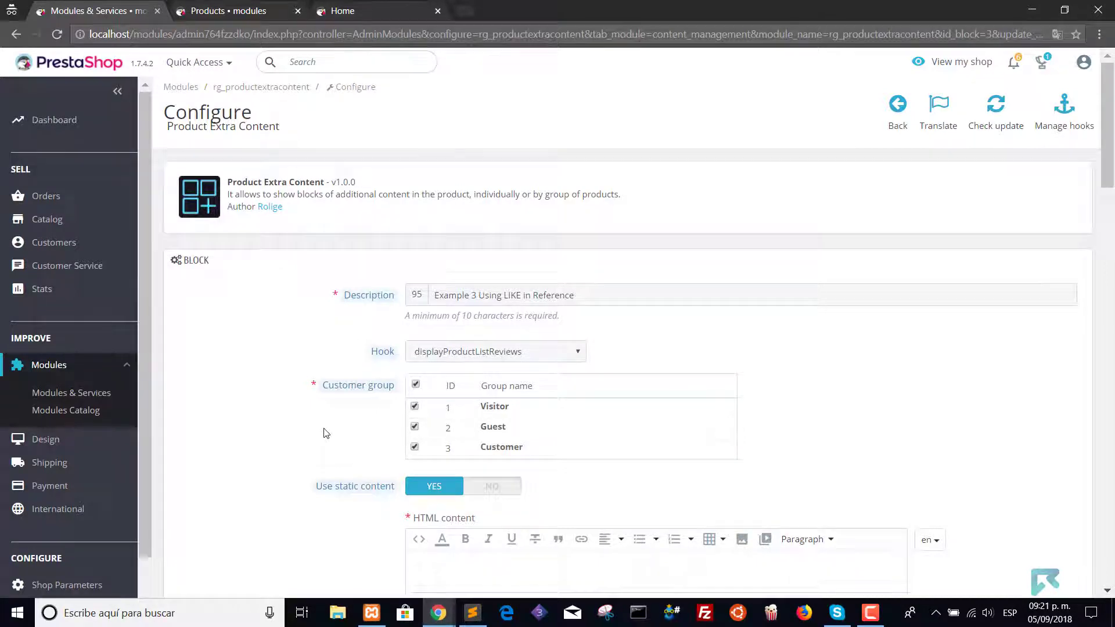
scroll(323, 433, "down", 2)
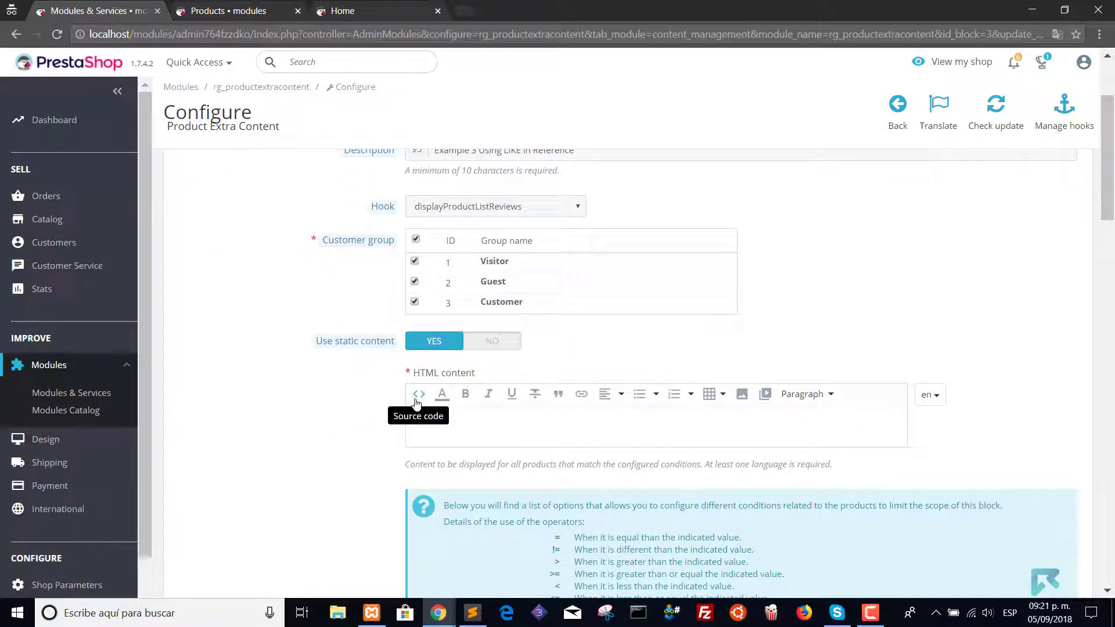
- Paste the green-backed 'REFERENCE!' paragraph markup into the block's HTML source
left_click(418, 394)
type("<p style=\"background: #a3f996; color: #232323; padding: 2px 4px;\">REFERENCE!</p>")
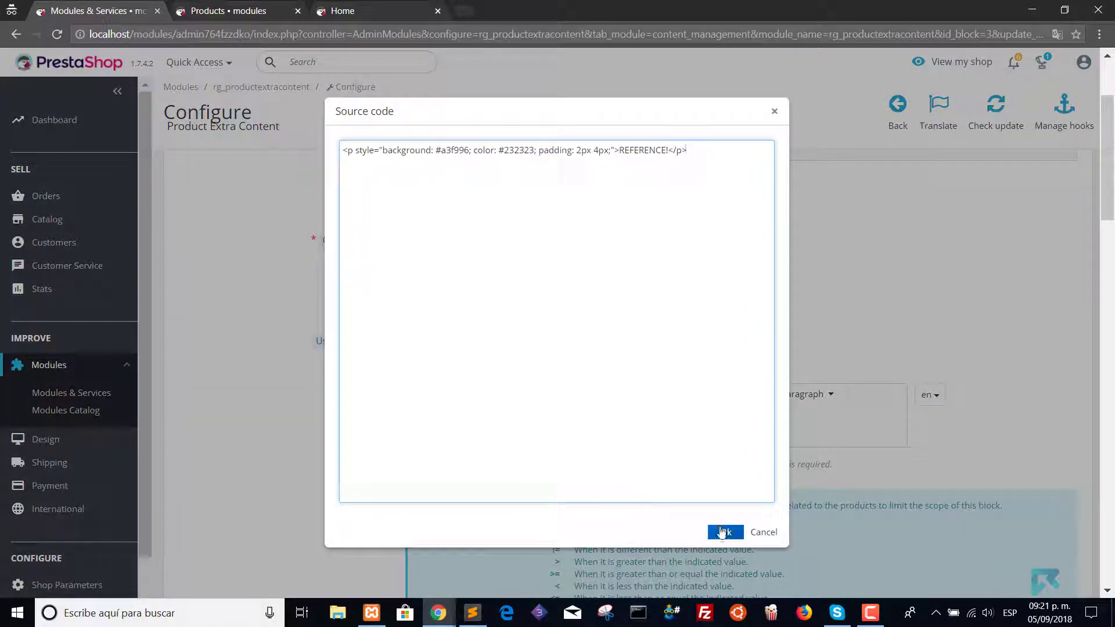
left_click(723, 532)
scroll(279, 437, "down", 2)
scroll(348, 448, "down", 2)
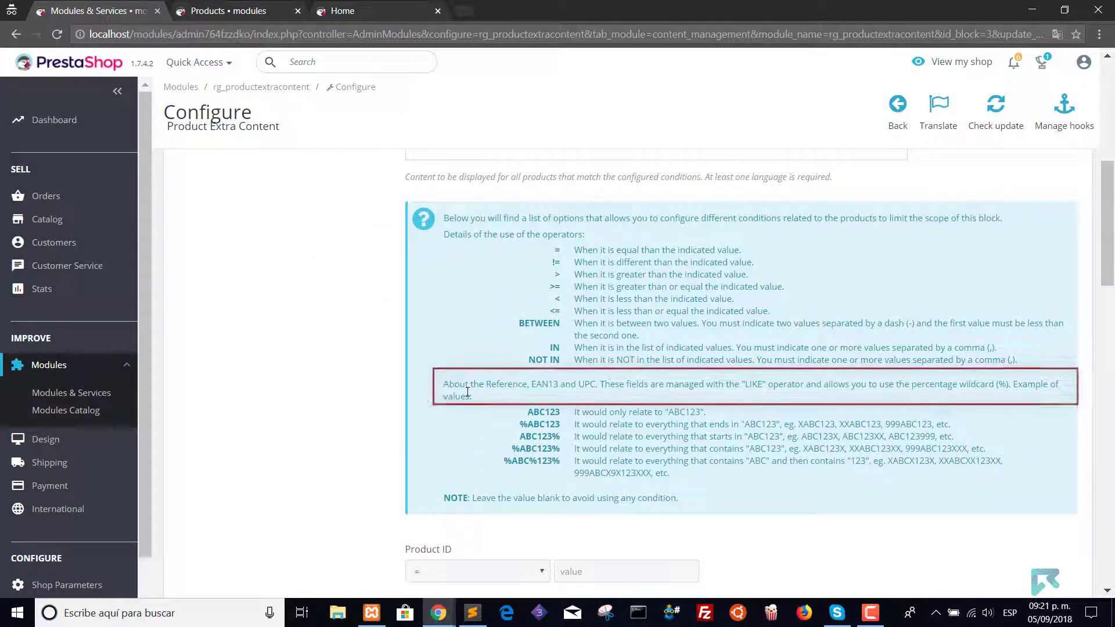
left_click_drag(444, 385, 484, 399)
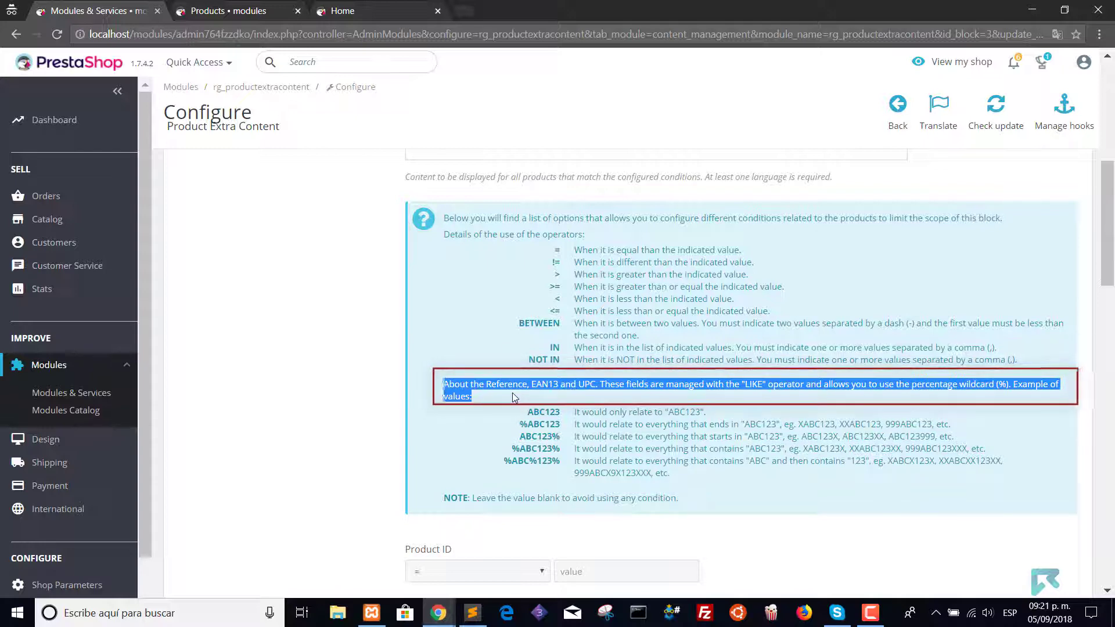
left_click(513, 394)
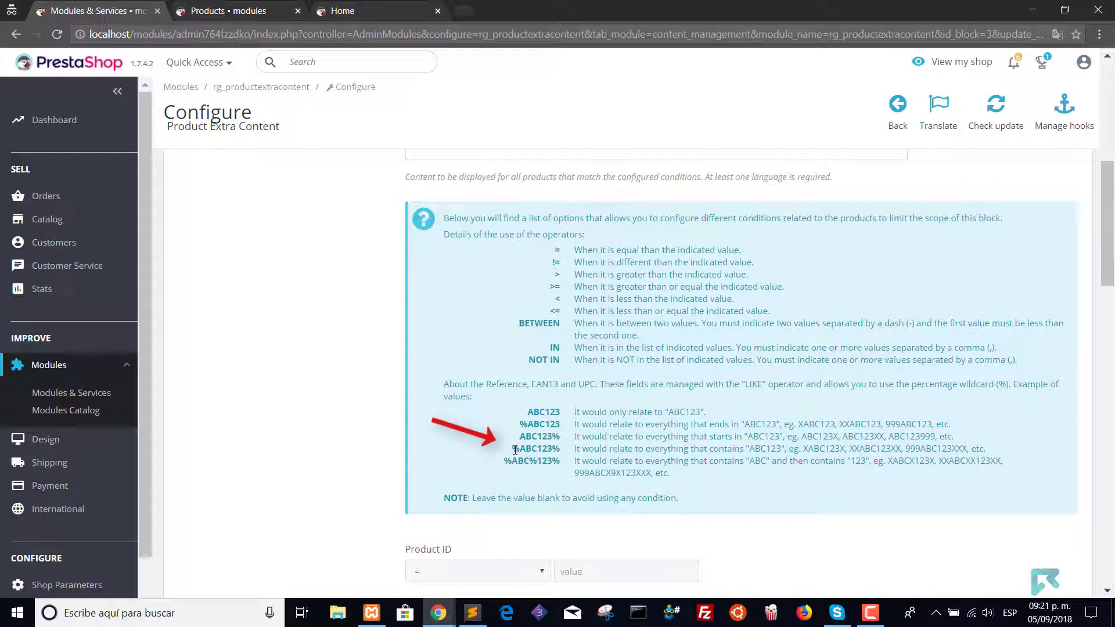
left_click_drag(512, 449, 1010, 450)
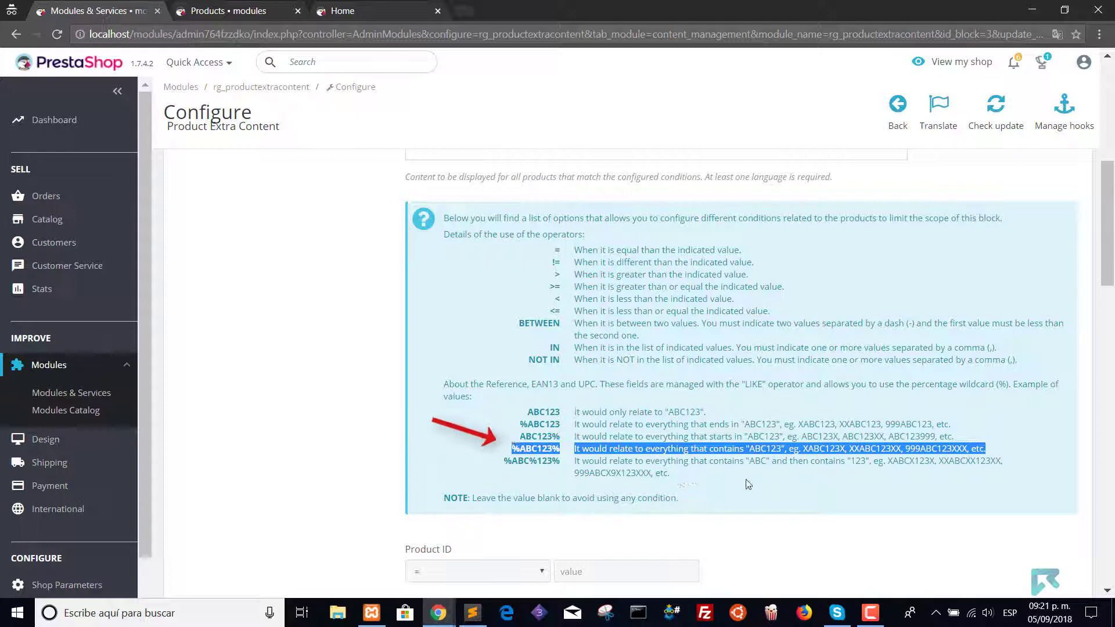
left_click(758, 452)
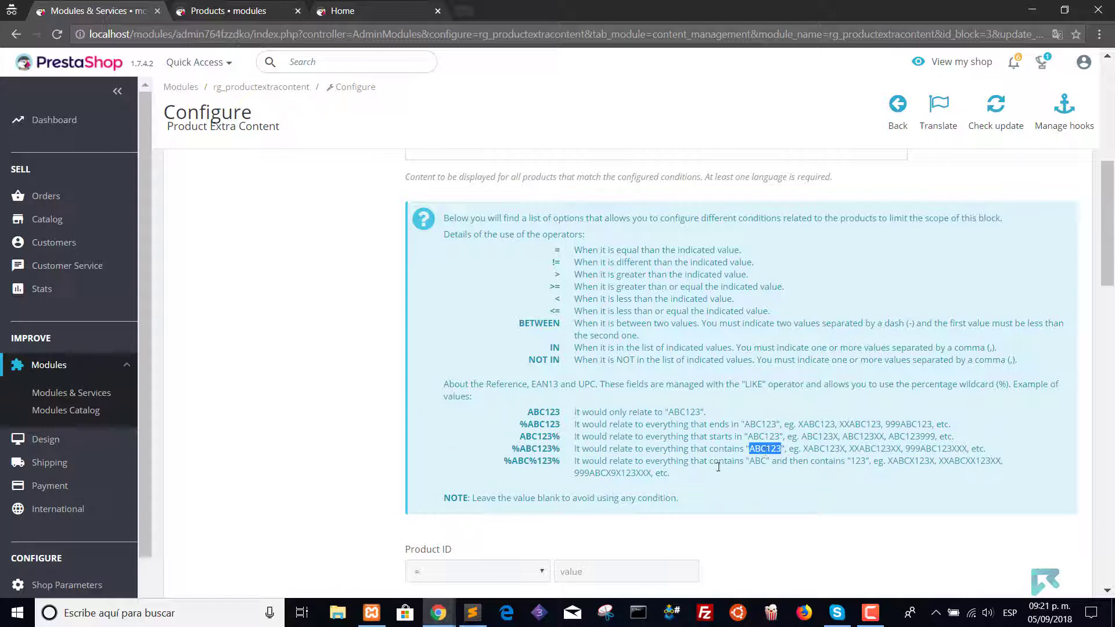
scroll(356, 508, "down", 1)
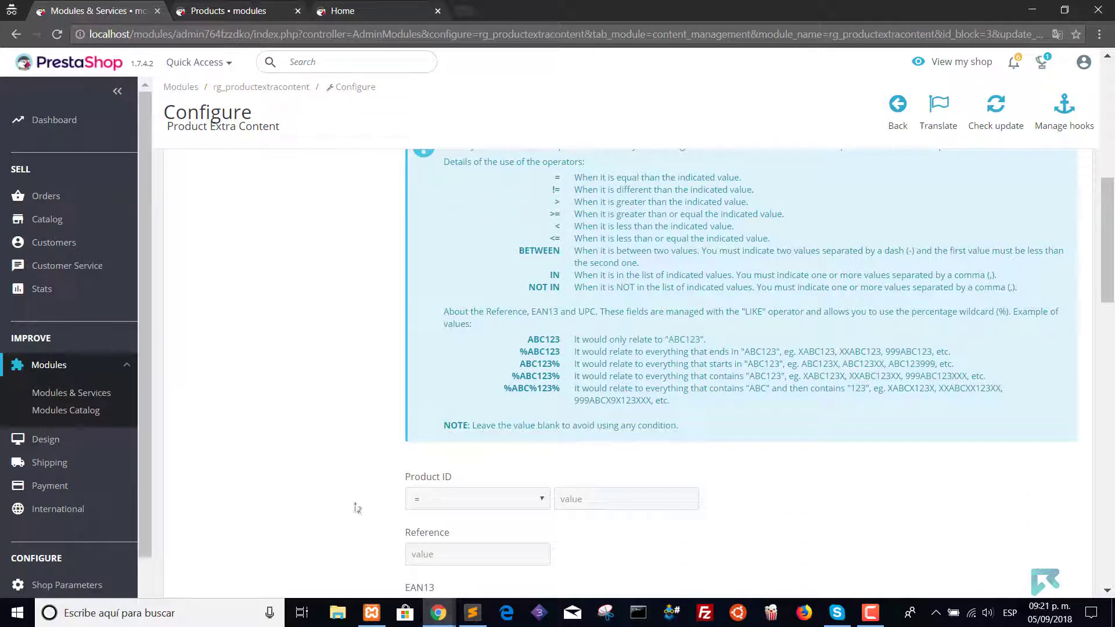
- Add the %demo_1% Reference condition, enable the block and save it
left_click(429, 555)
type("%demo_1")
left_click(418, 573)
scroll(399, 504, "down", 1)
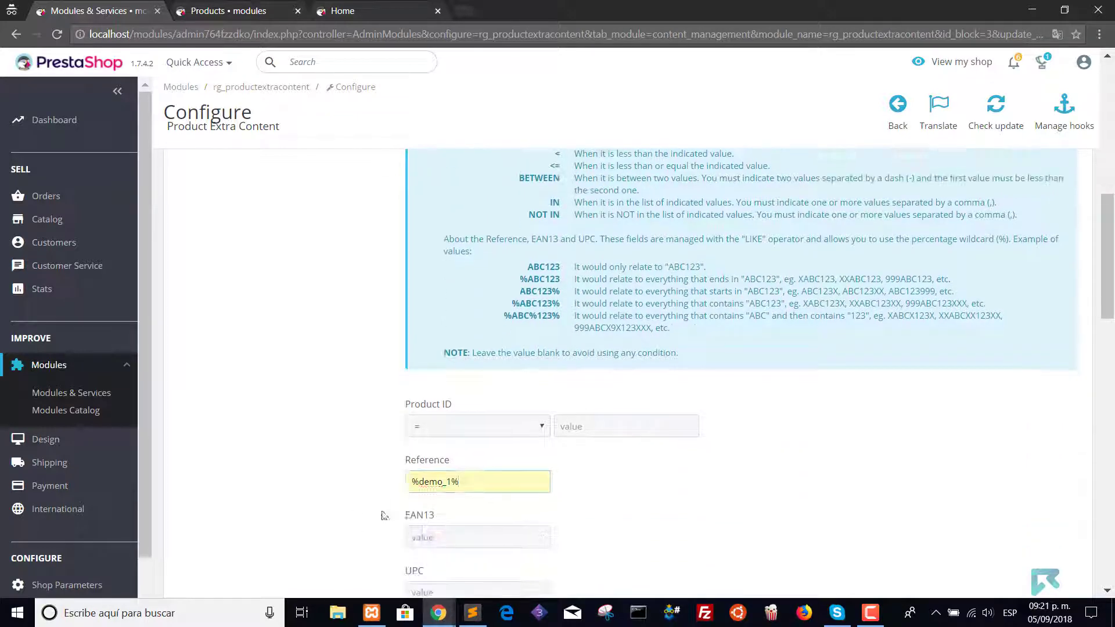
scroll(321, 469, "down", 2)
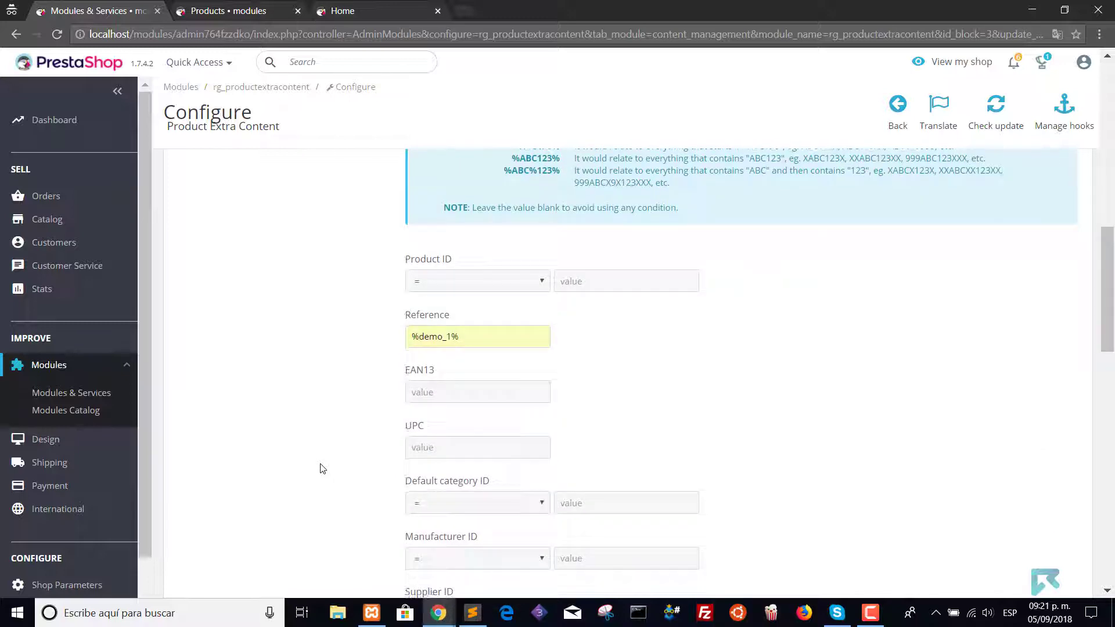
scroll(321, 470, "down", 1)
scroll(321, 466, "down", 2)
scroll(323, 466, "down", 2)
scroll(325, 465, "down", 1)
scroll(324, 466, "down", 2)
scroll(323, 463, "down", 2)
scroll(324, 463, "down", 3)
left_click(462, 497)
left_click(1063, 540)
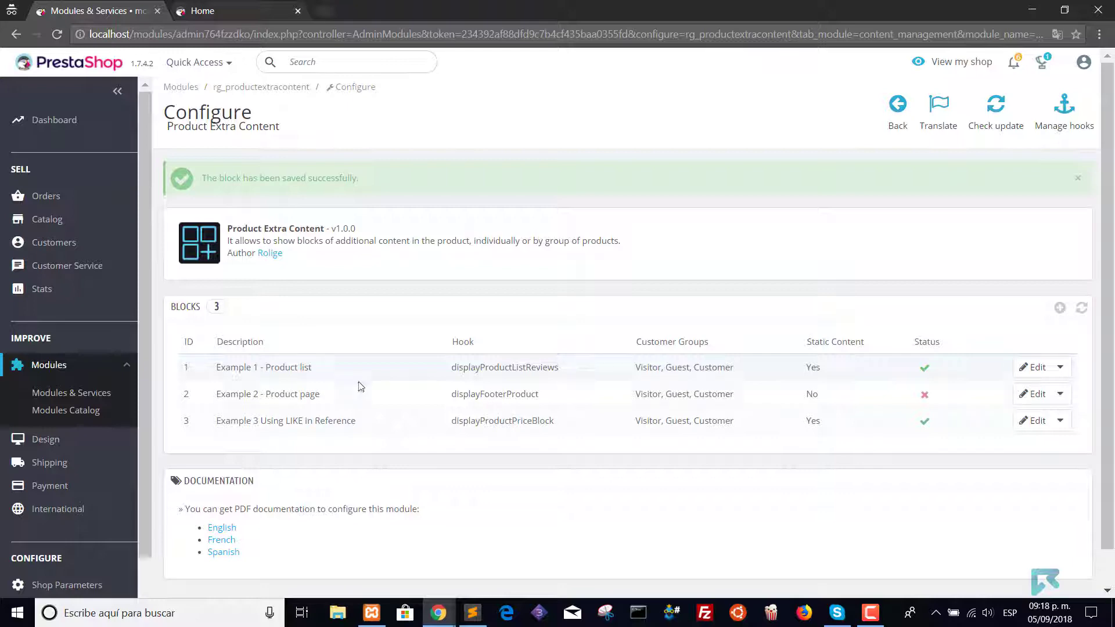
- Dismiss the translation offer and inspect the demo_1 references in the product list
left_click(925, 367)
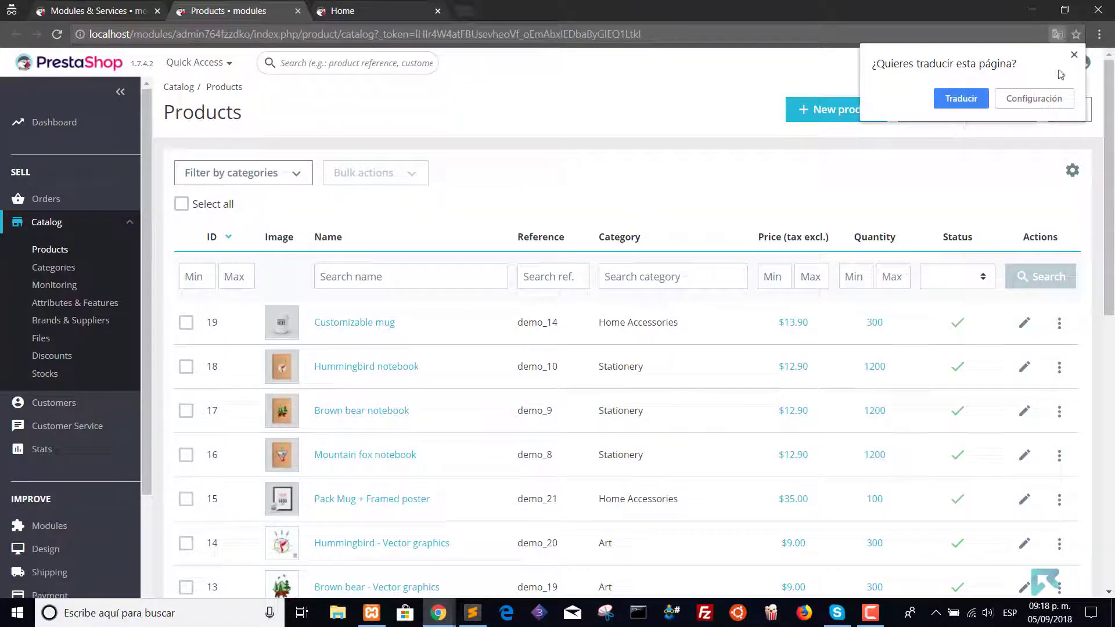
left_click(1073, 56)
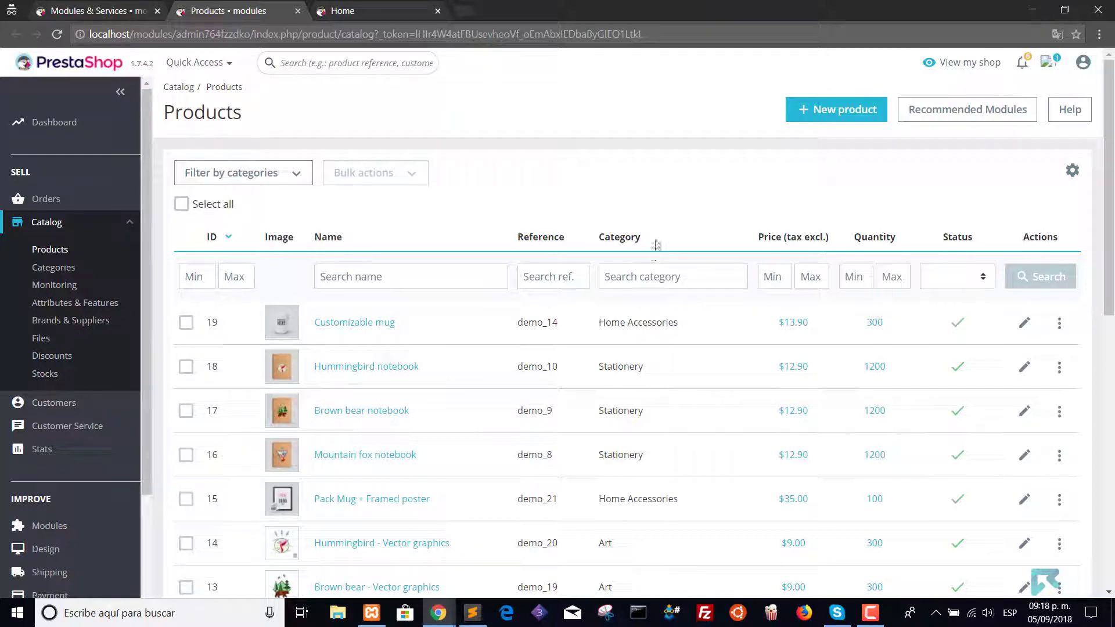
scroll(540, 262, "down", 1)
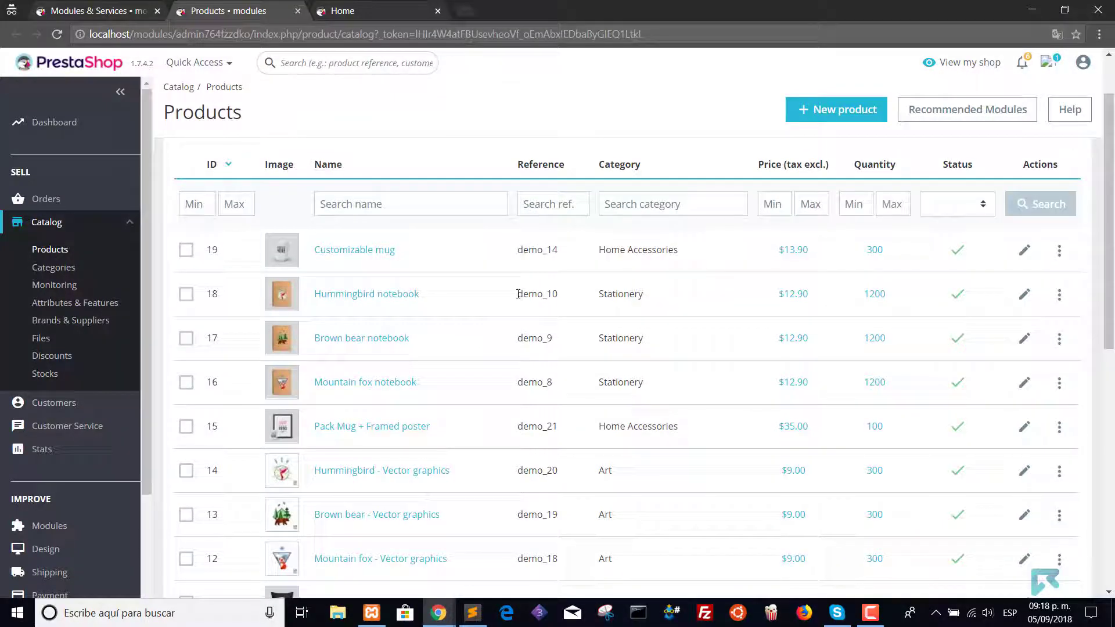
left_click_drag(518, 298, 555, 295)
left_click(510, 299)
scroll(515, 463, "down", 1)
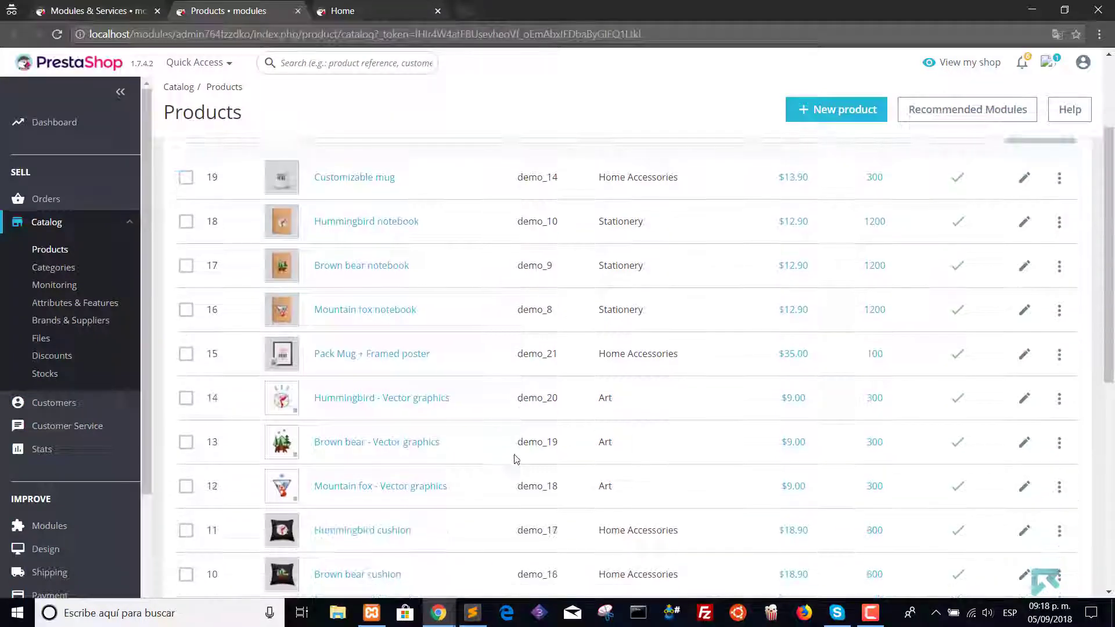
left_click_drag(516, 441, 557, 442)
left_click(515, 442)
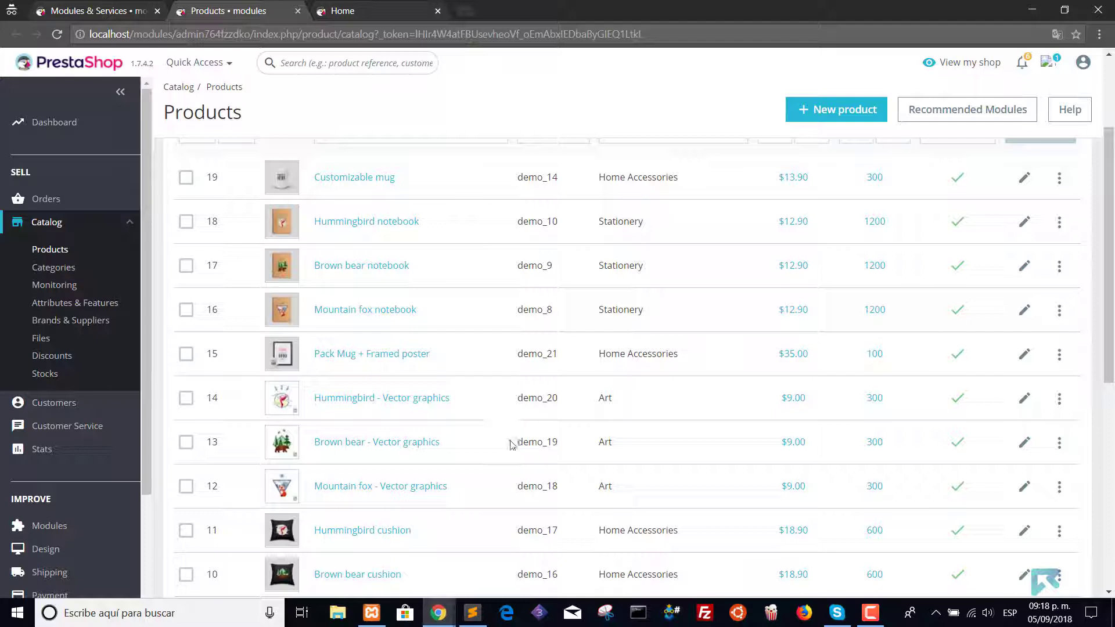
- Note cushion IDs 13, 12, 11, 10 and the Brown bear reference, then view the storefront
left_click_drag(223, 444, 204, 442)
left_click_drag(221, 487, 206, 486)
left_click_drag(222, 533, 205, 534)
left_click_drag(519, 576, 548, 578)
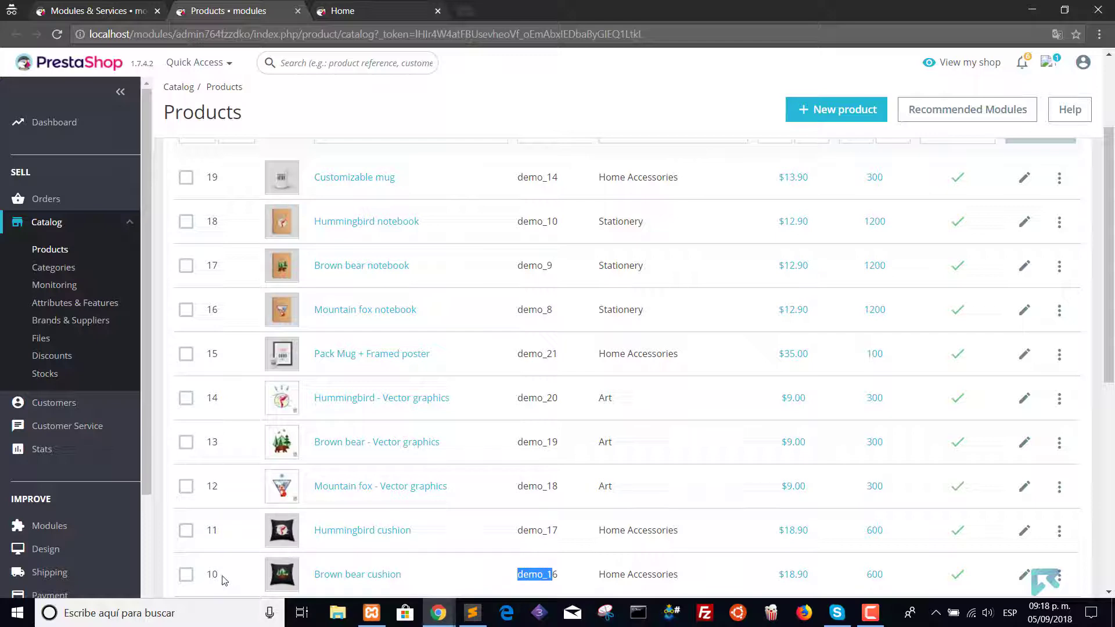
left_click_drag(221, 577, 206, 577)
left_click(376, 11)
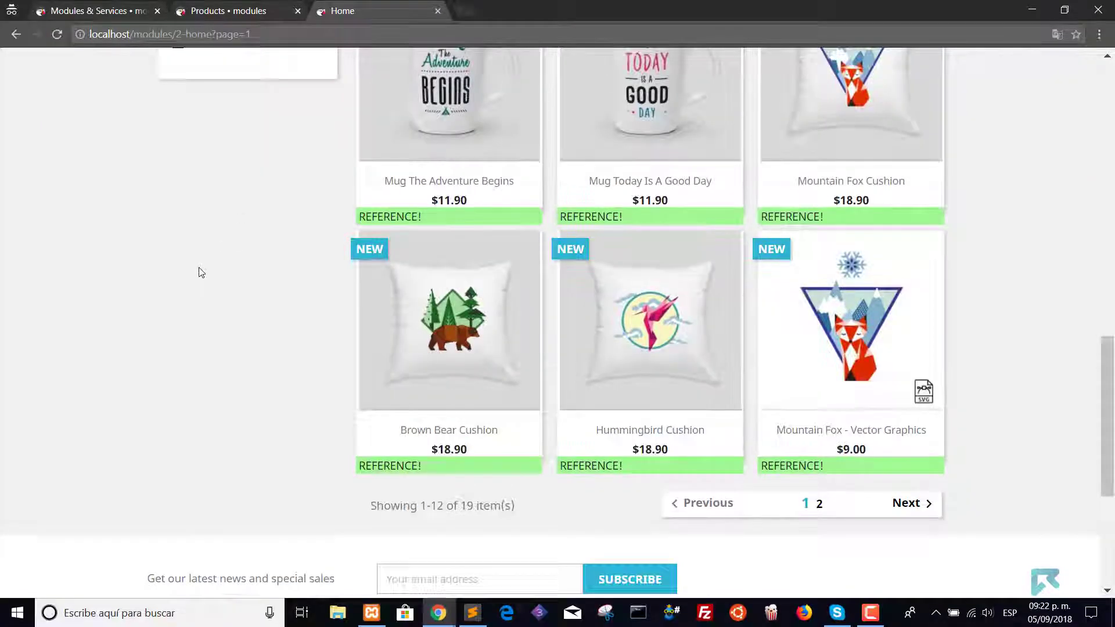
scroll(198, 273, "up", 2)
scroll(184, 296, "up", 1)
scroll(179, 296, "up", 1)
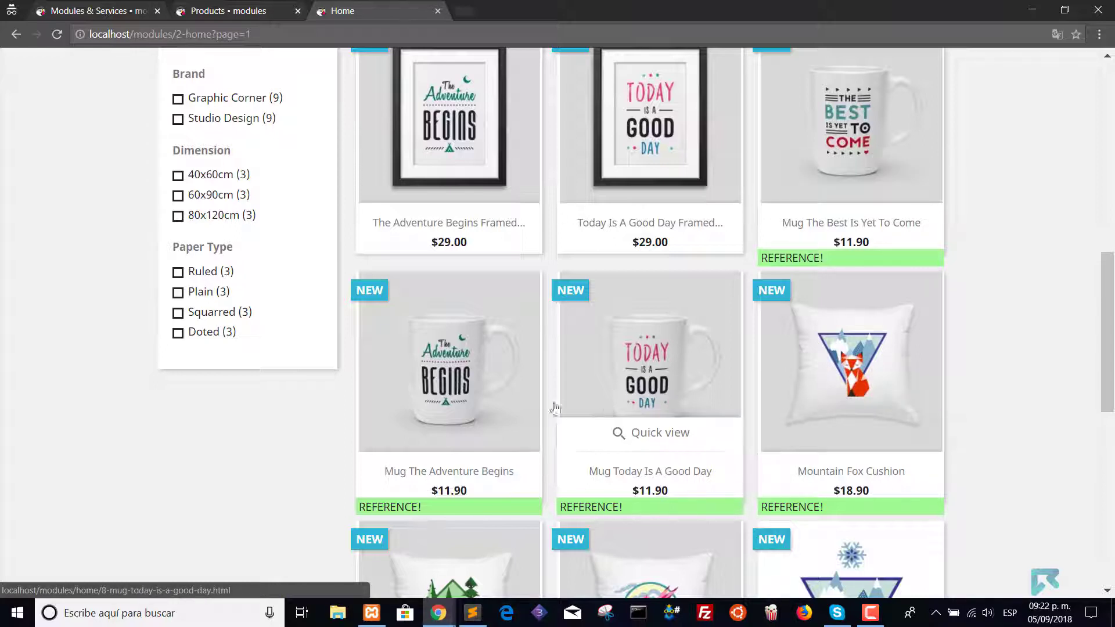
- Check mug references demo_11 and demo_12 with IDs 6 and 7 in the product list
left_click(195, 12)
scroll(343, 376, "down", 3)
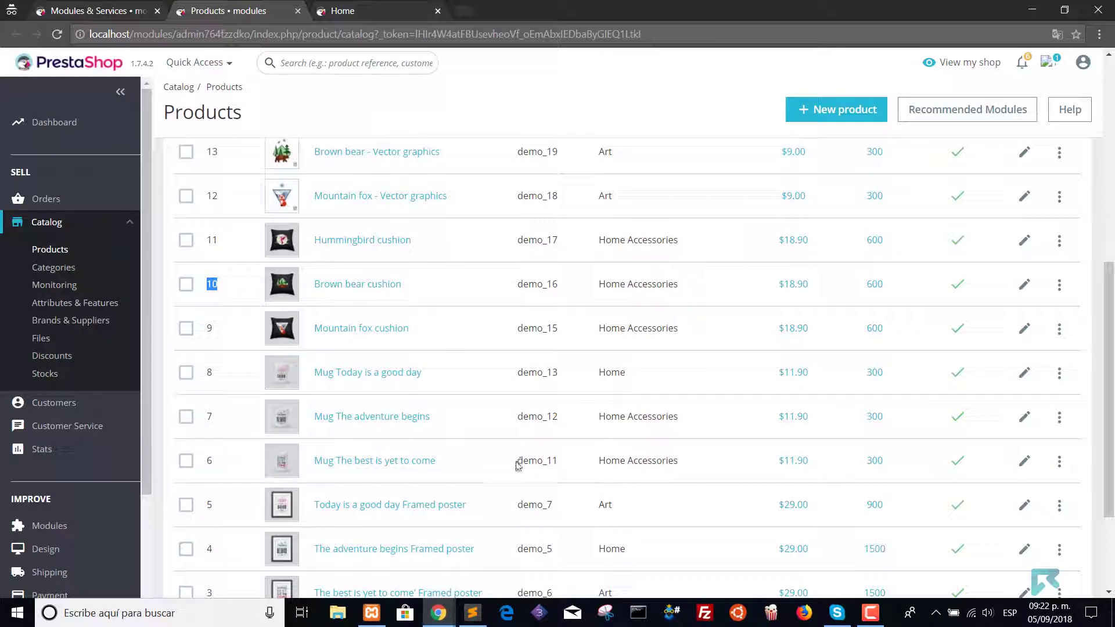
left_click_drag(520, 462, 544, 460)
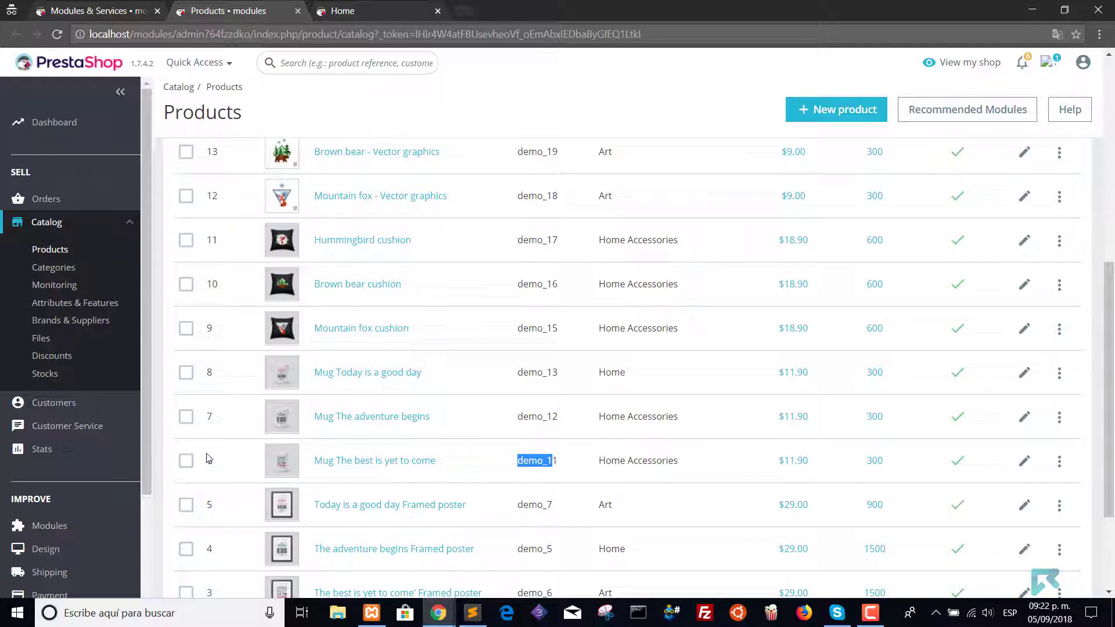
double_click(211, 462)
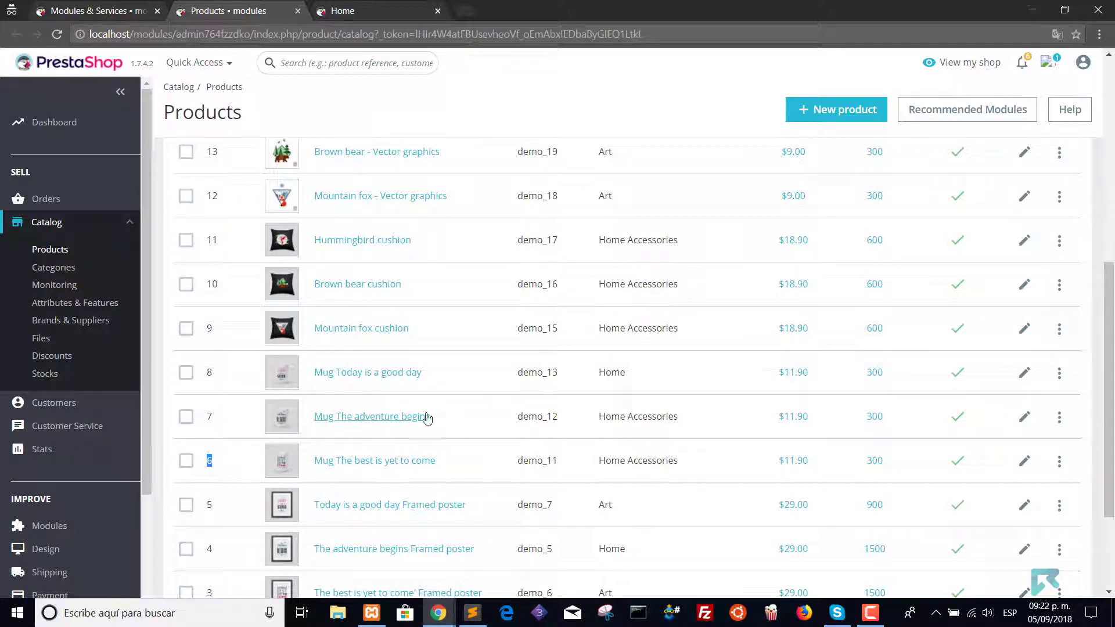
left_click_drag(514, 417, 556, 419)
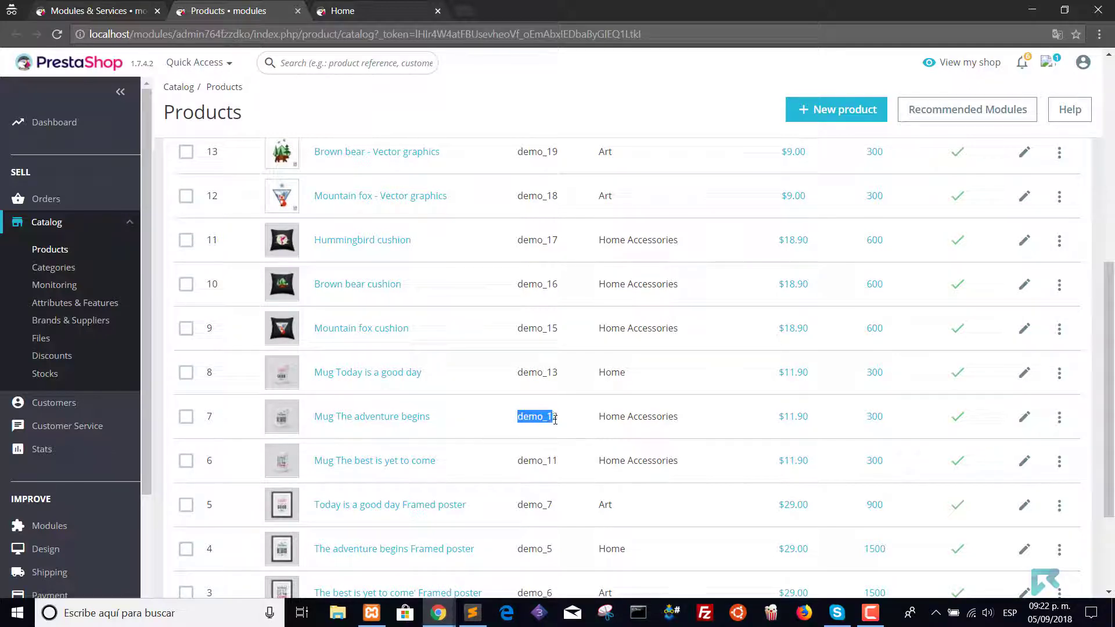
double_click(209, 418)
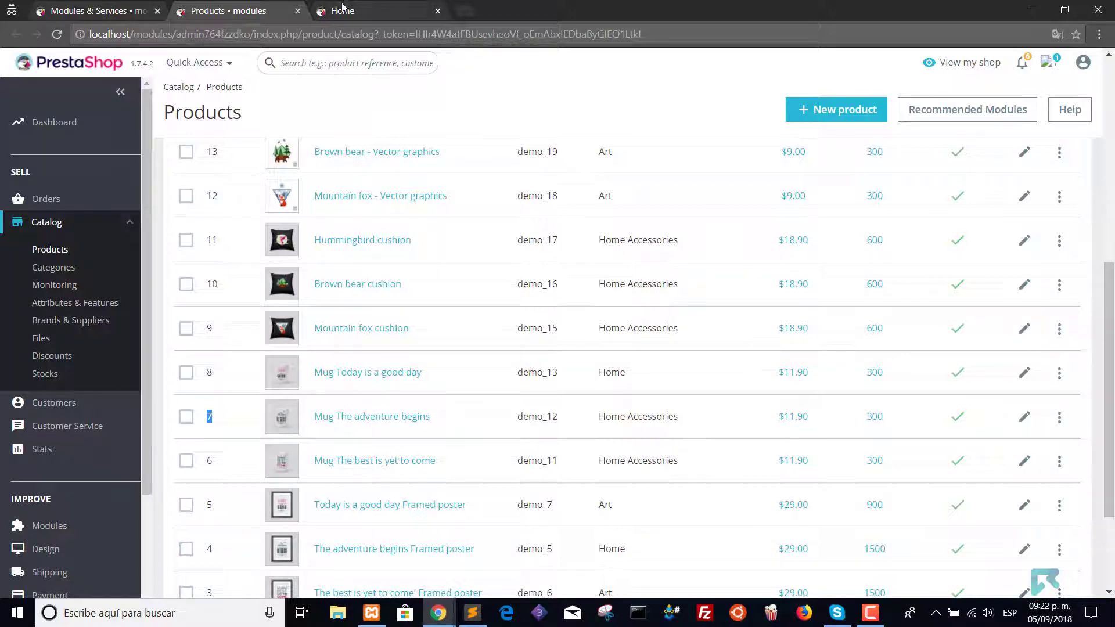
- Open The Adventure Begins Framed Poster page ($29.00) and select its title
left_click(343, 10)
mouse_move(650, 361)
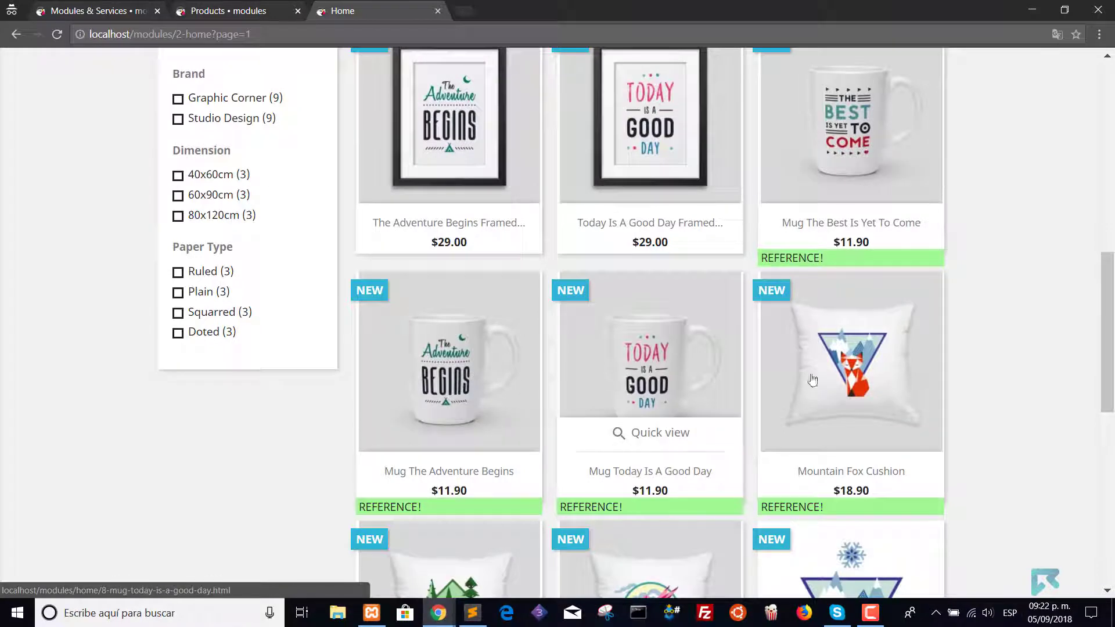
scroll(820, 383, "down", 1)
scroll(823, 370, "down", 3)
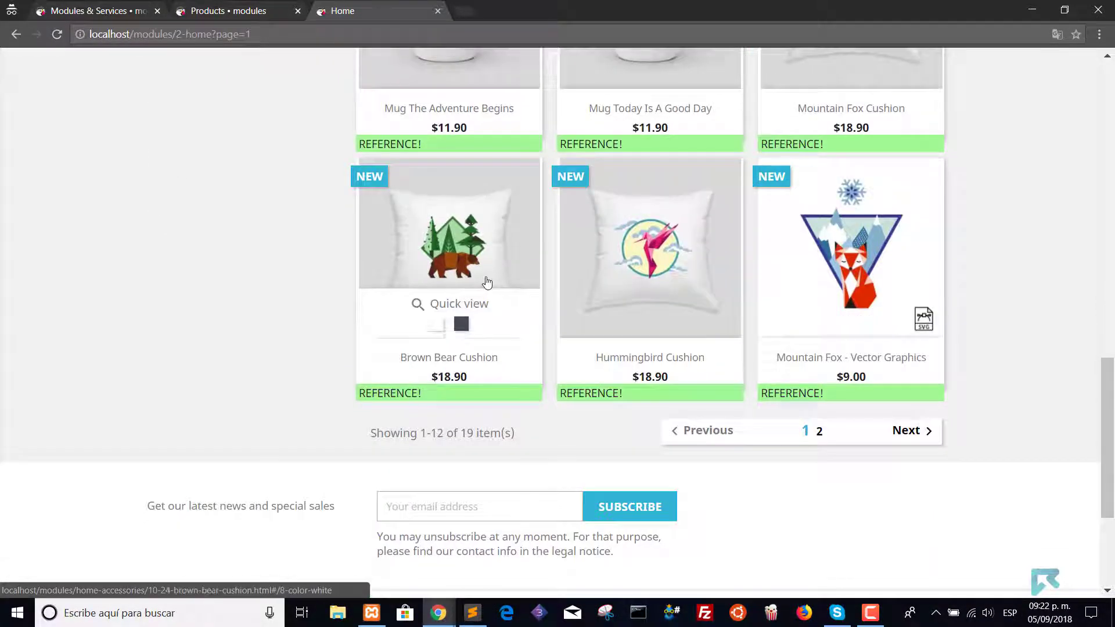
scroll(258, 477, "up", 3)
scroll(253, 475, "up", 2)
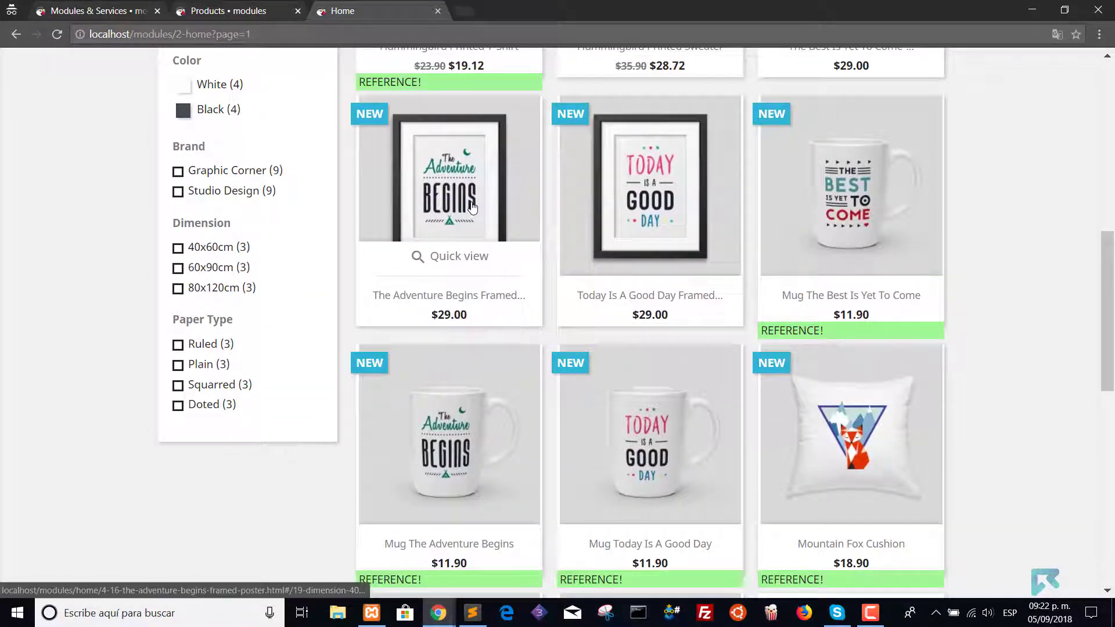
left_click(471, 206)
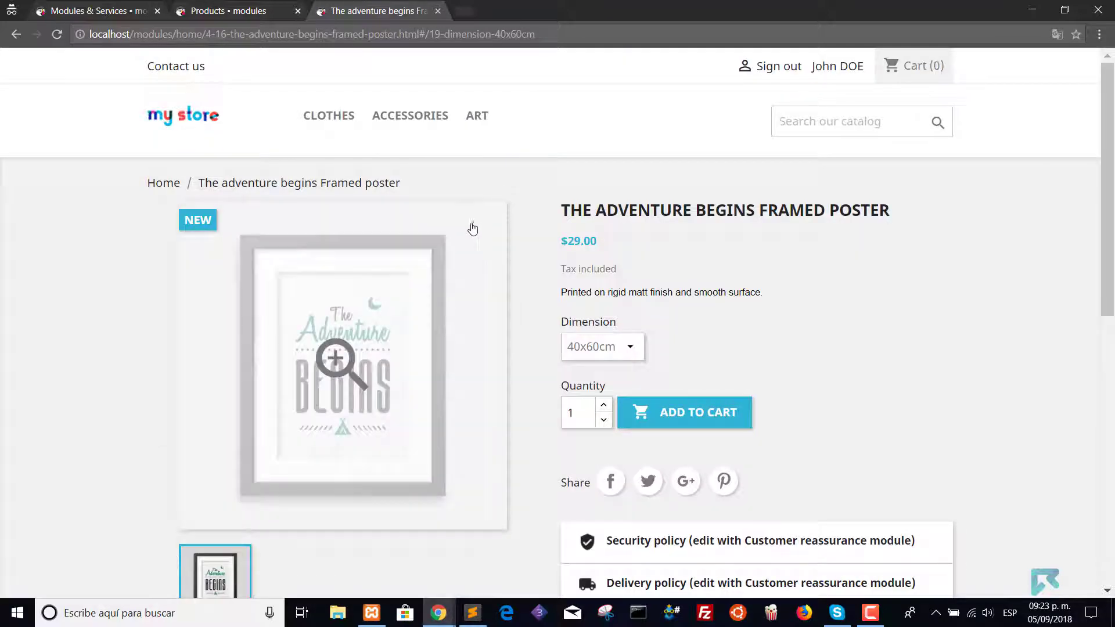
left_click_drag(891, 210, 565, 210)
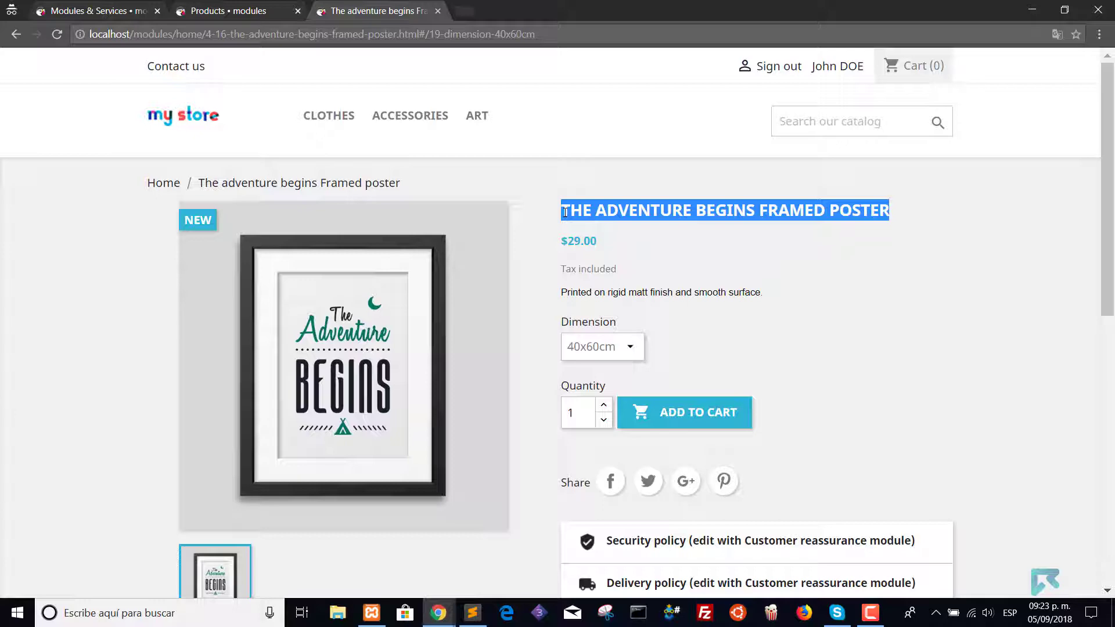
- Find the framed poster in the product list and note its reference demo_5
left_click(229, 11)
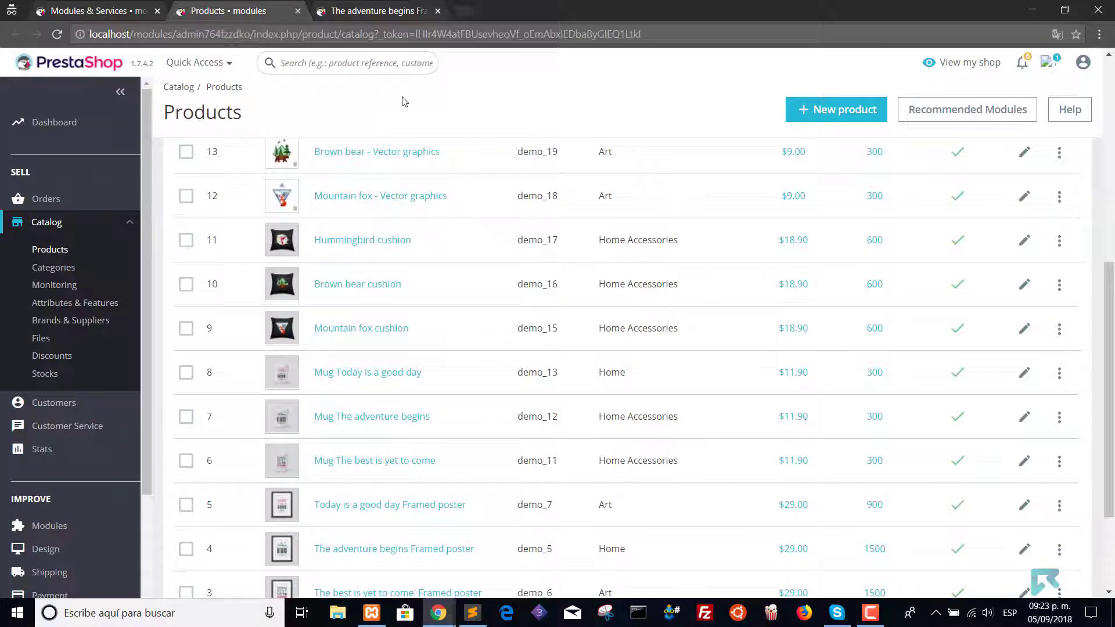
key("ctrl+f")
key("ctrl+v")
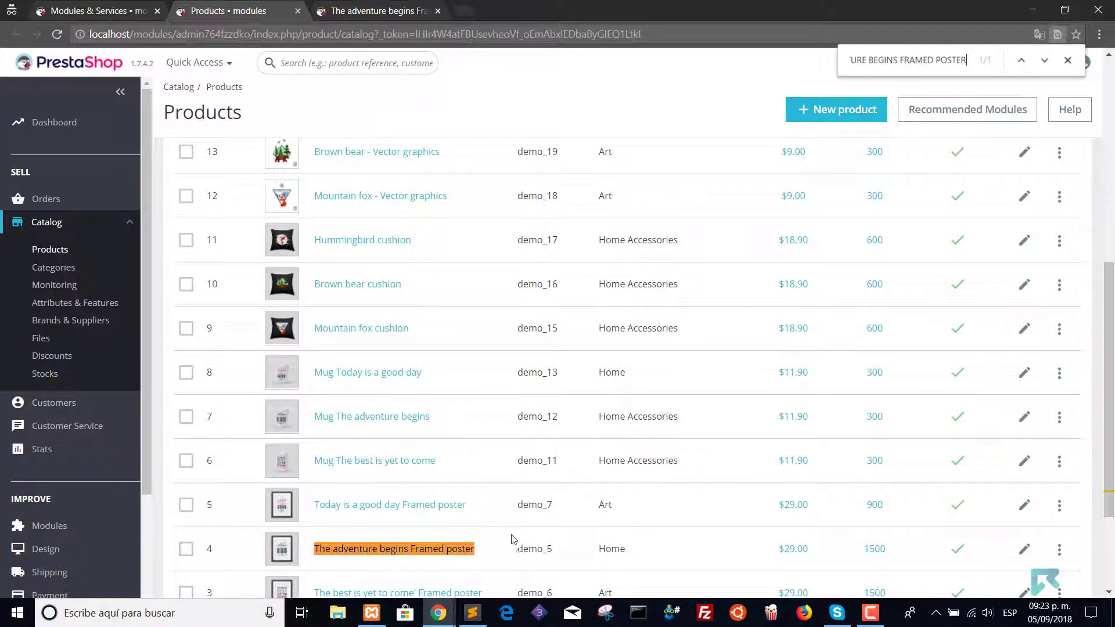
scroll(511, 539, "down", 3)
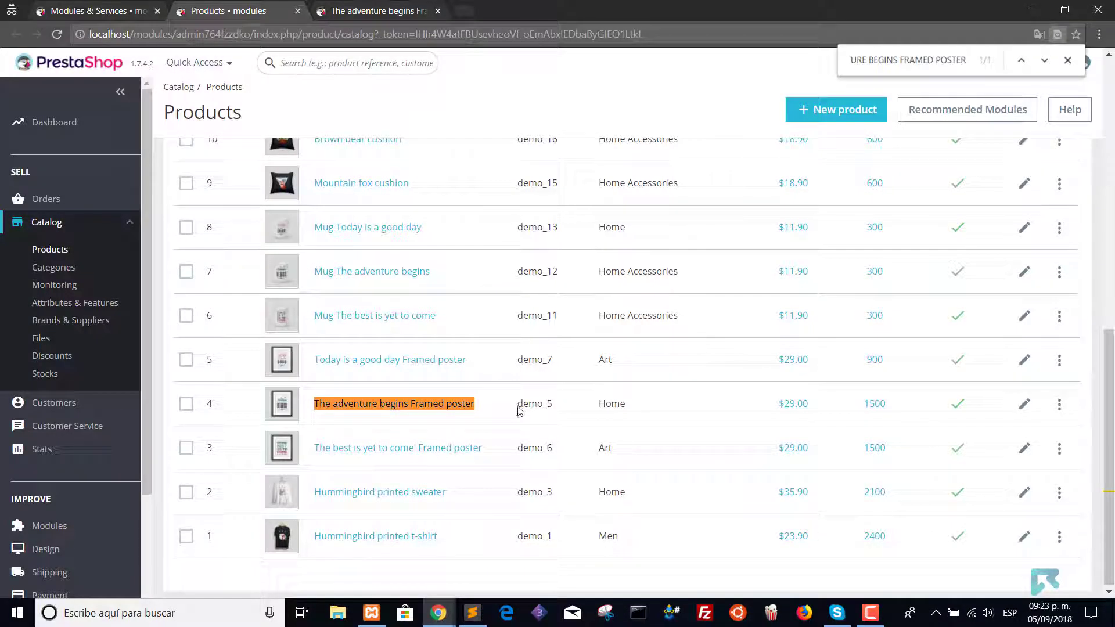
left_click_drag(518, 410, 558, 406)
- Disable block 3, 'Example 3 Using LIKE in Reference', in the module settings
left_click(1067, 60)
left_click(96, 10)
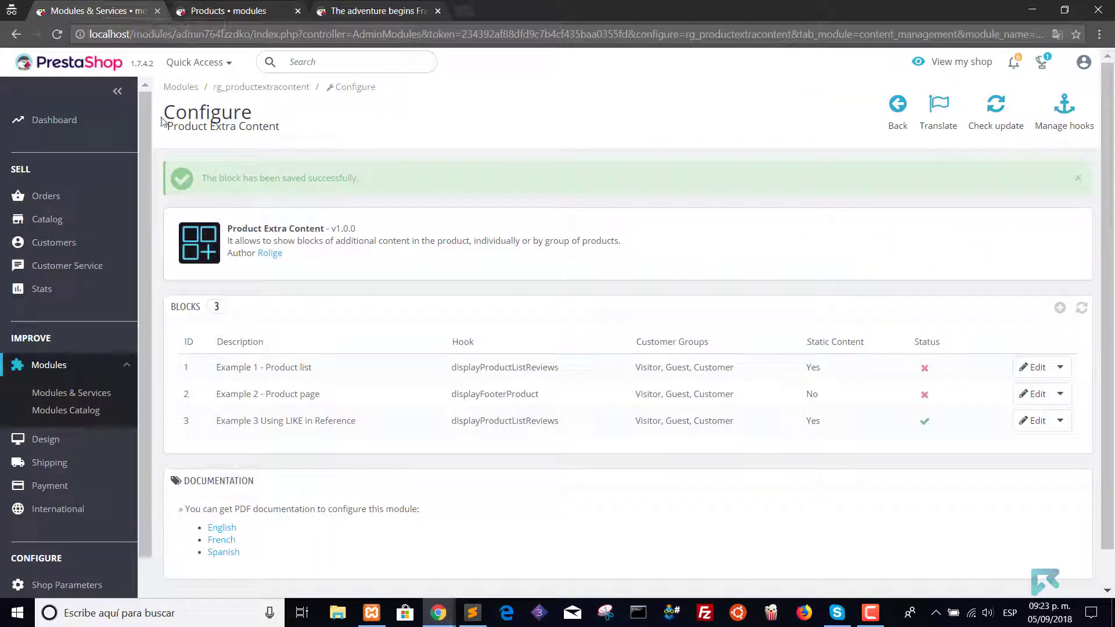
left_click(925, 422)
- Create 'Example 4 Specific Products' on displayProductPriceBlock for all customer groups, using static content
left_click(1061, 308)
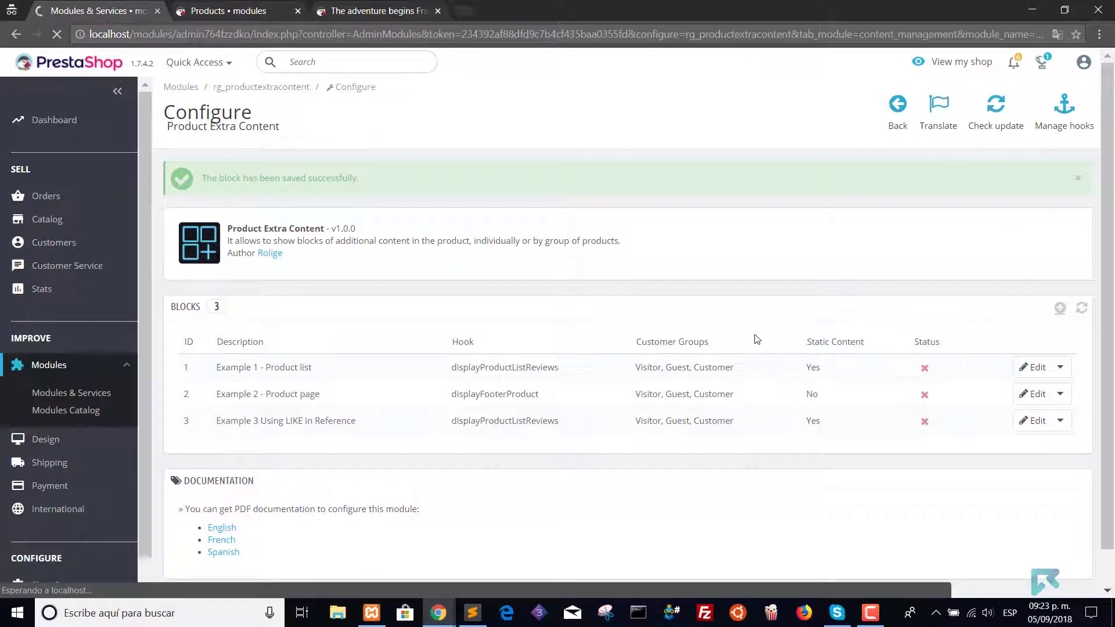
left_click(511, 295)
type("Example")
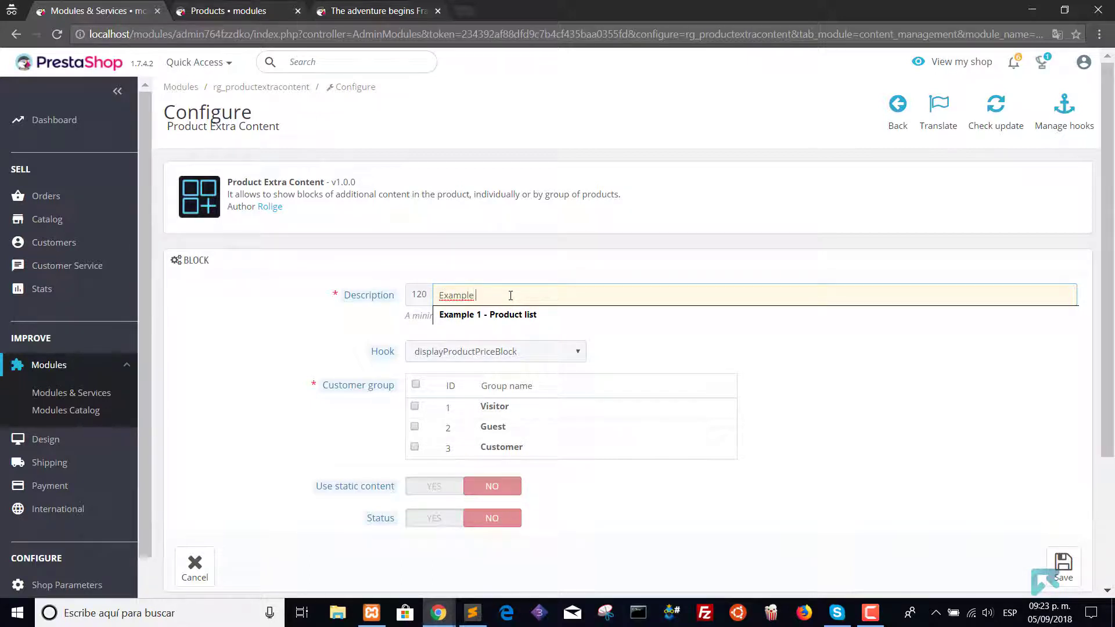
type("4 Sp")
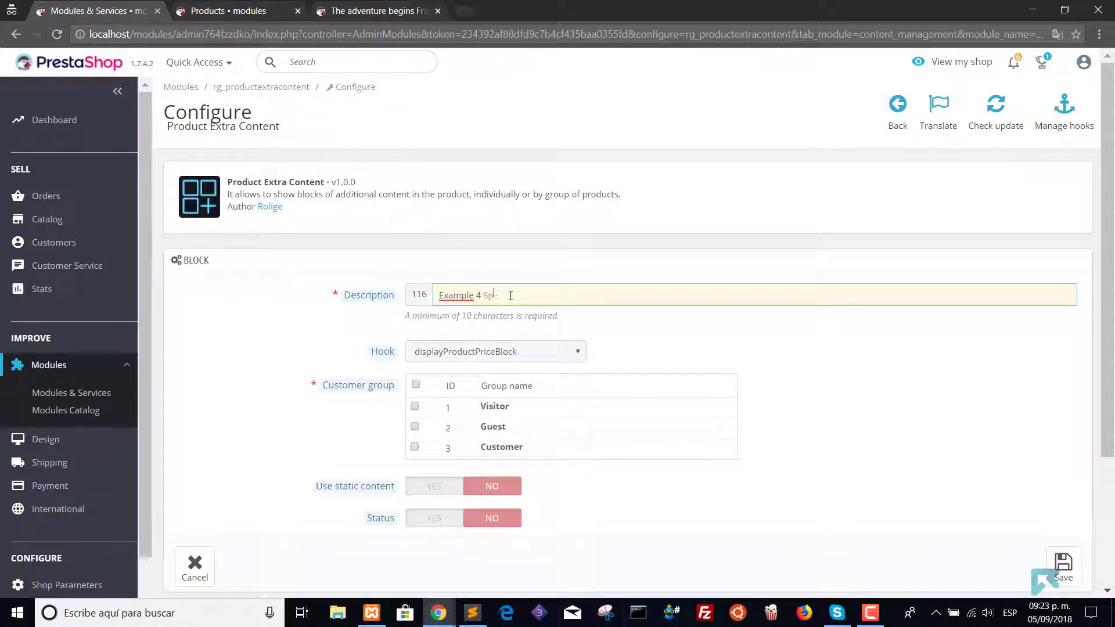
type("ecific Products")
scroll(468, 321, "down", 1)
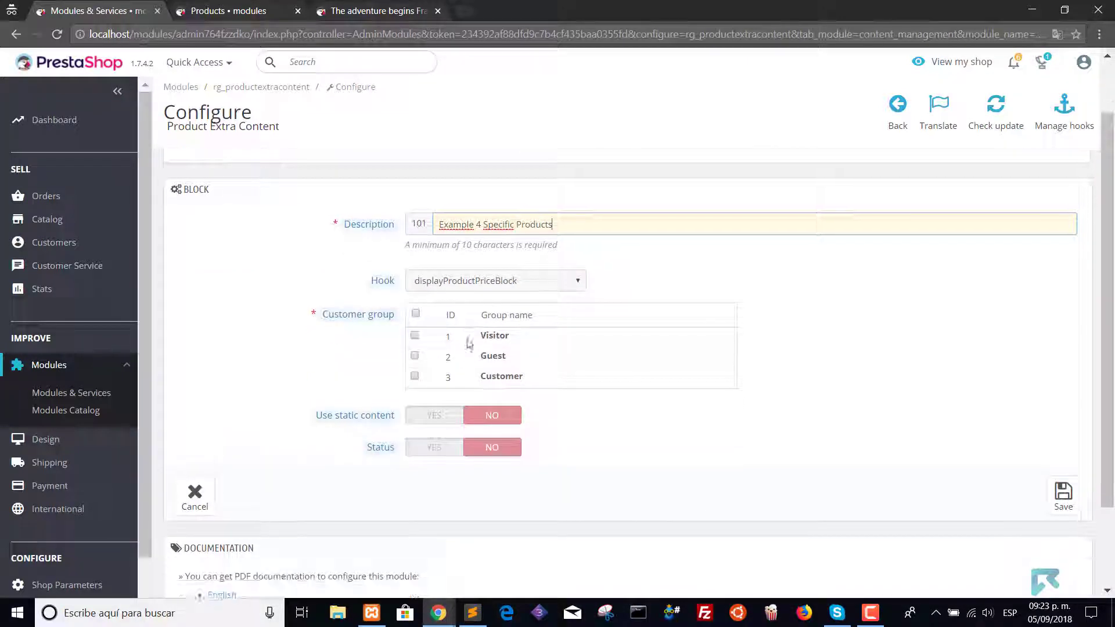
left_click(496, 284)
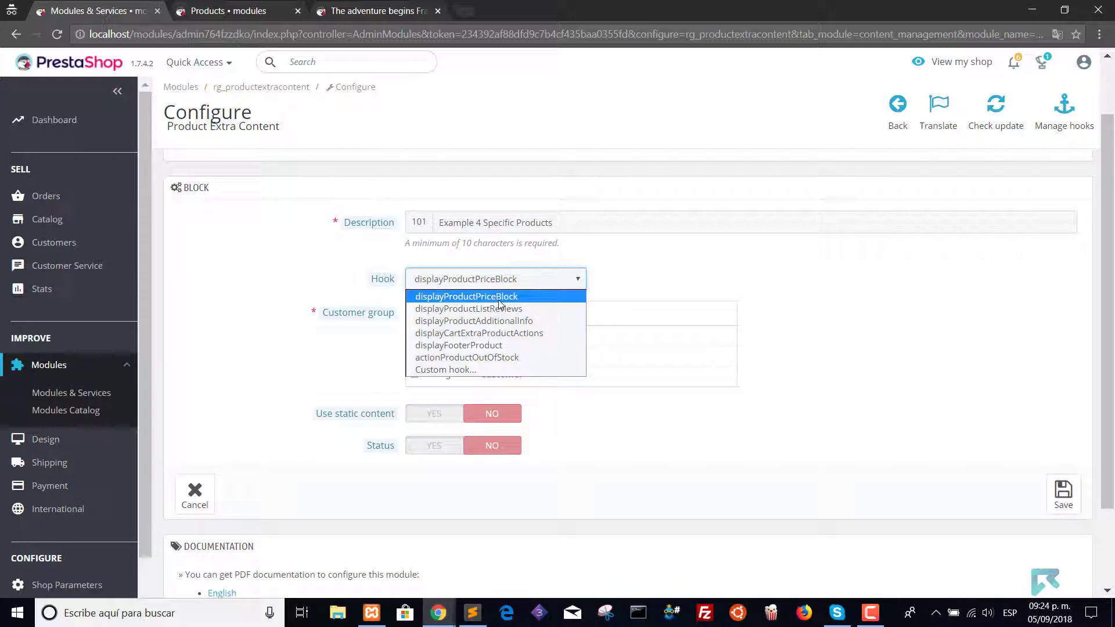
left_click(499, 299)
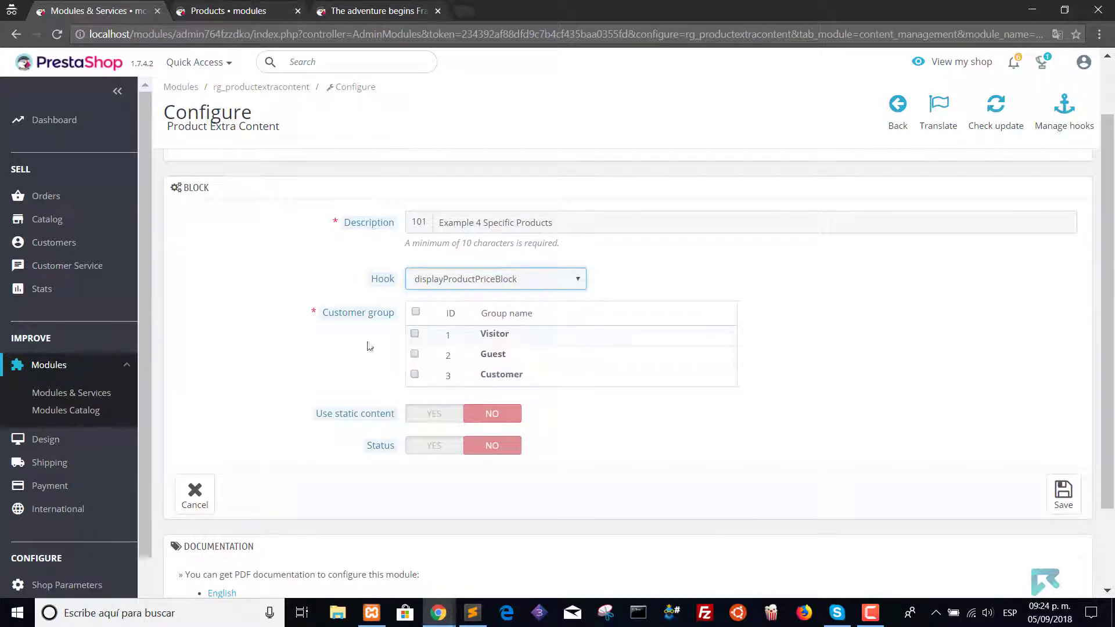
left_click(417, 314)
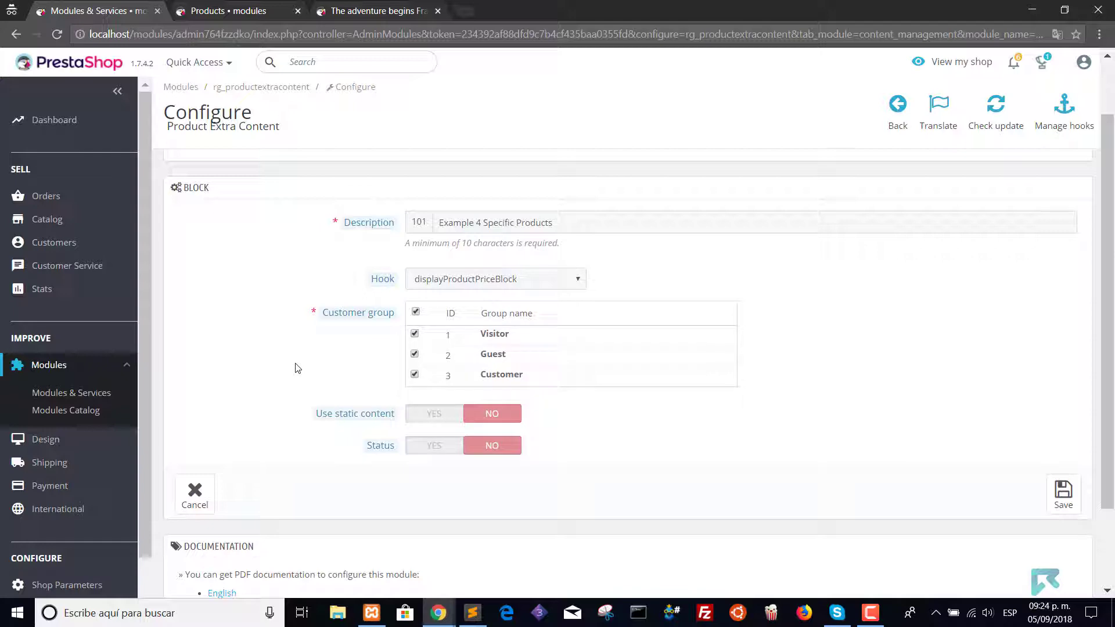
scroll(295, 367, "down", 2)
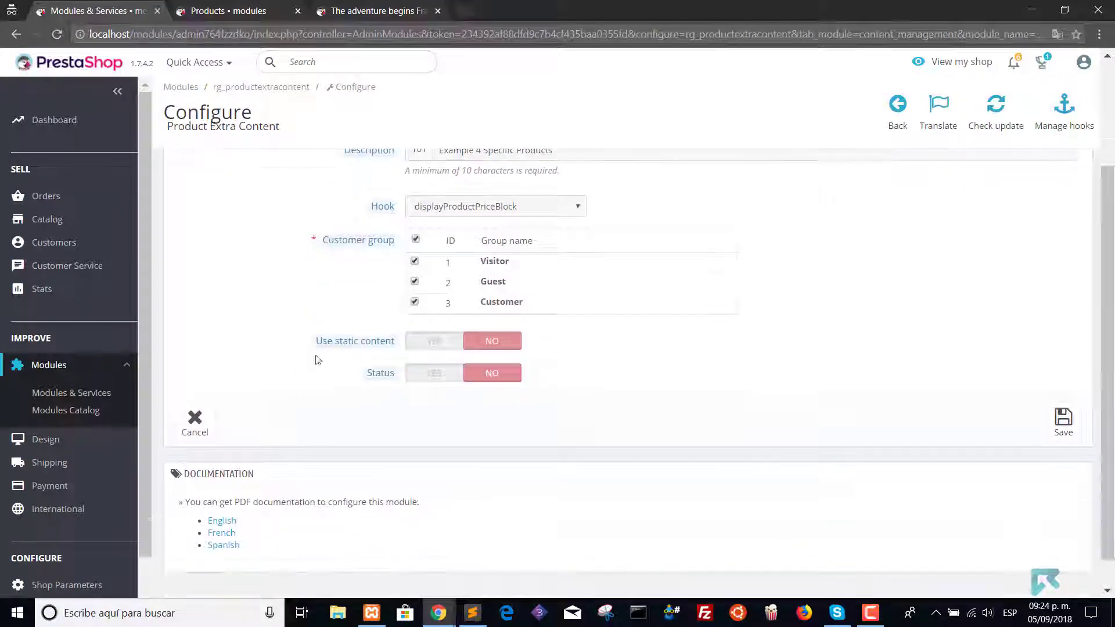
left_click(429, 343)
scroll(419, 262, "down", 2)
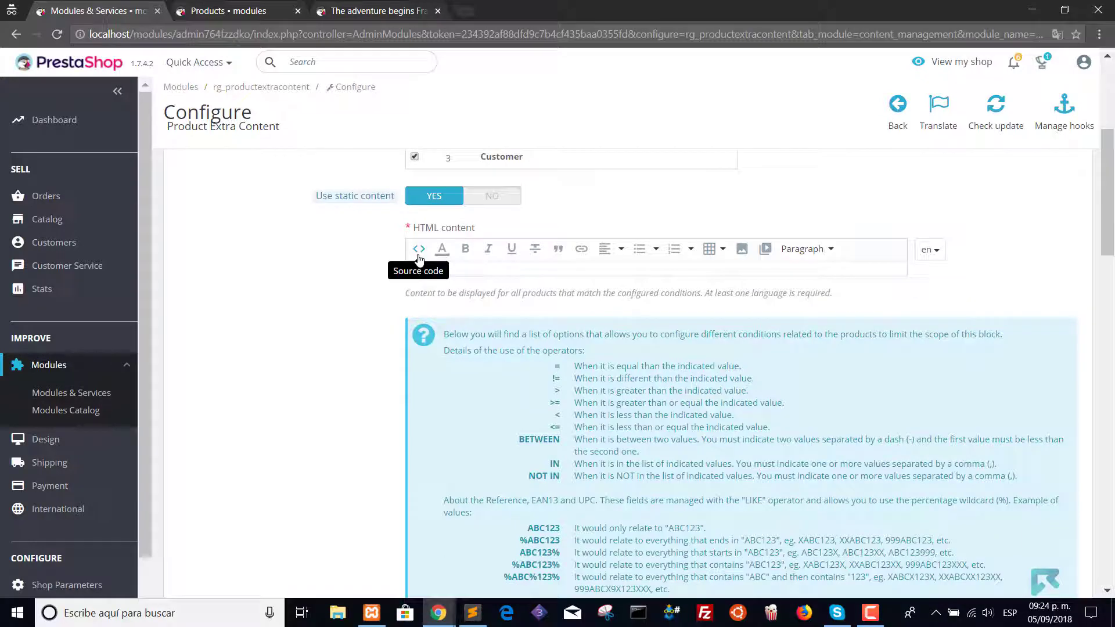
- Paste green-styled paragraph markup into the HTML source and change Free to WINNER
left_click(418, 253)
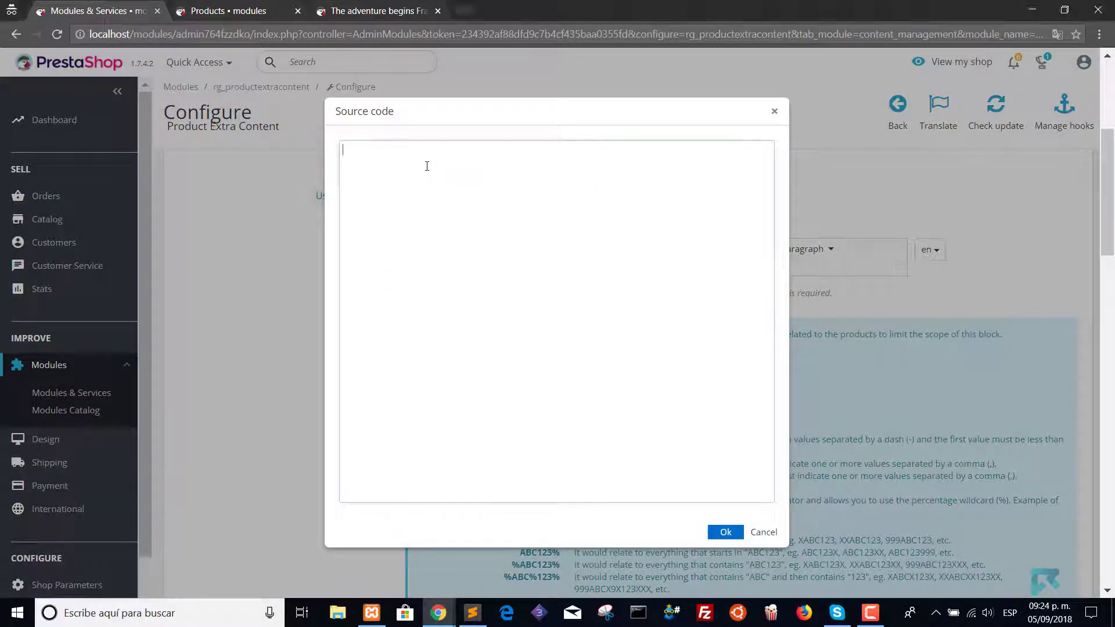
type("<p style=\"background: #a3f996; color: #232323; padding: 2px 4px;\">Free!</p>")
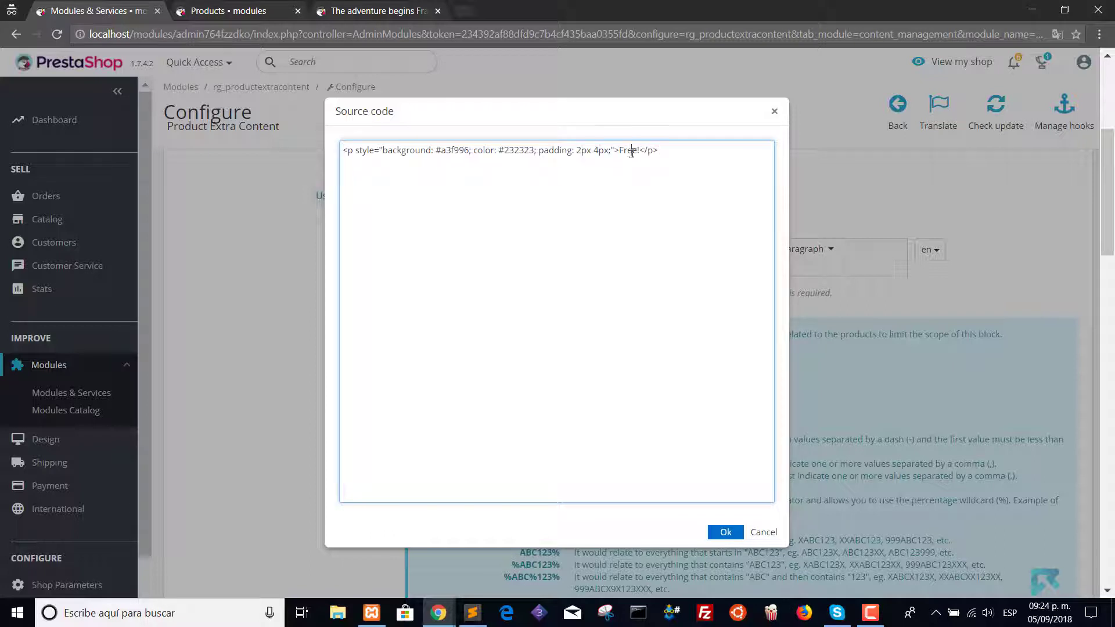
double_click(633, 153)
type("WINNER")
left_click(728, 532)
scroll(327, 370, "down", 1)
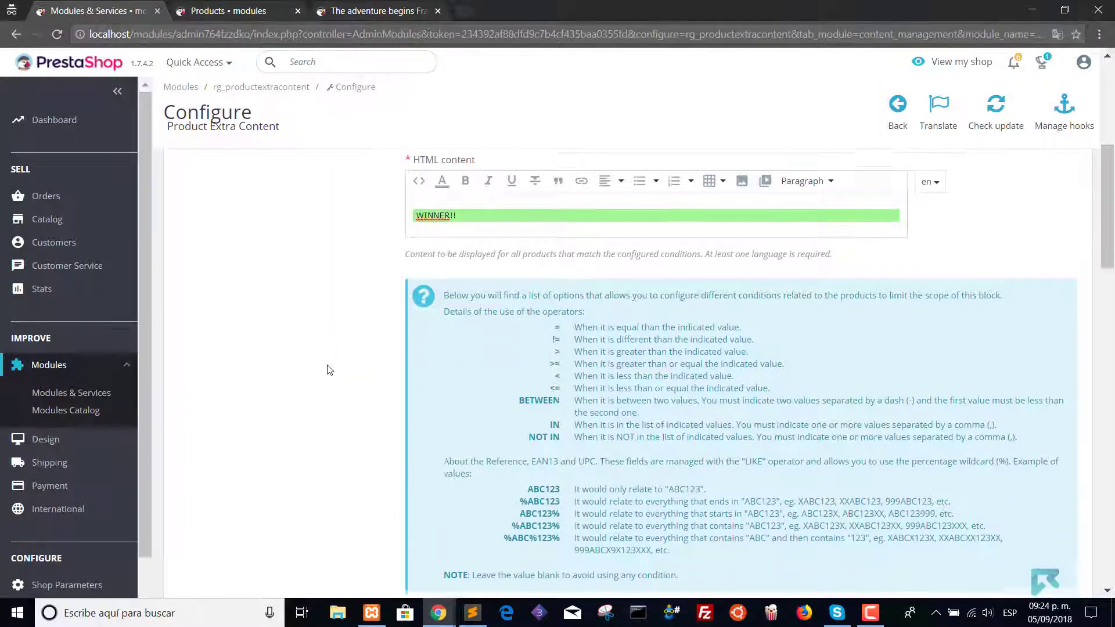
scroll(331, 388, "down", 1)
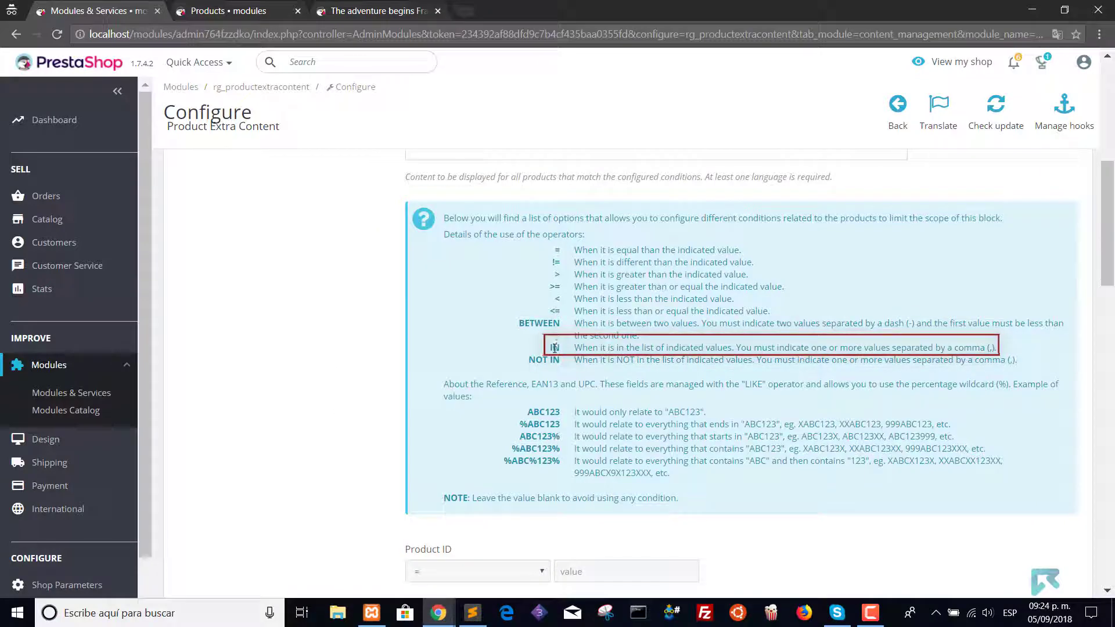
- Set the Product ID condition to IN 6,7,8,9,10,11, reviewing the operator explanations
left_click_drag(549, 347, 1003, 357)
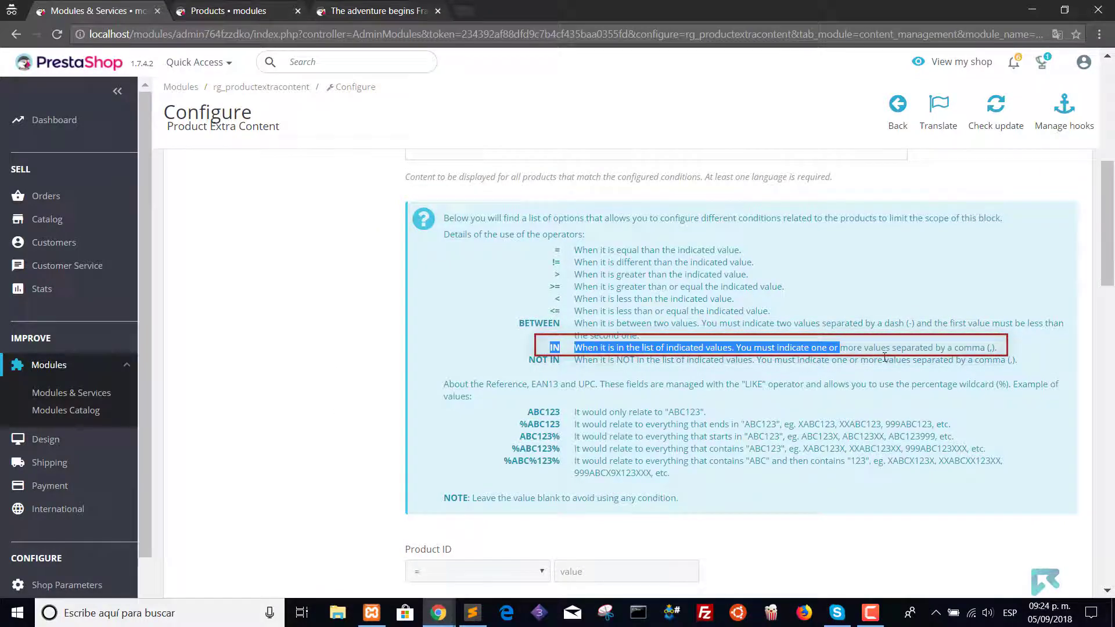
left_click(991, 348)
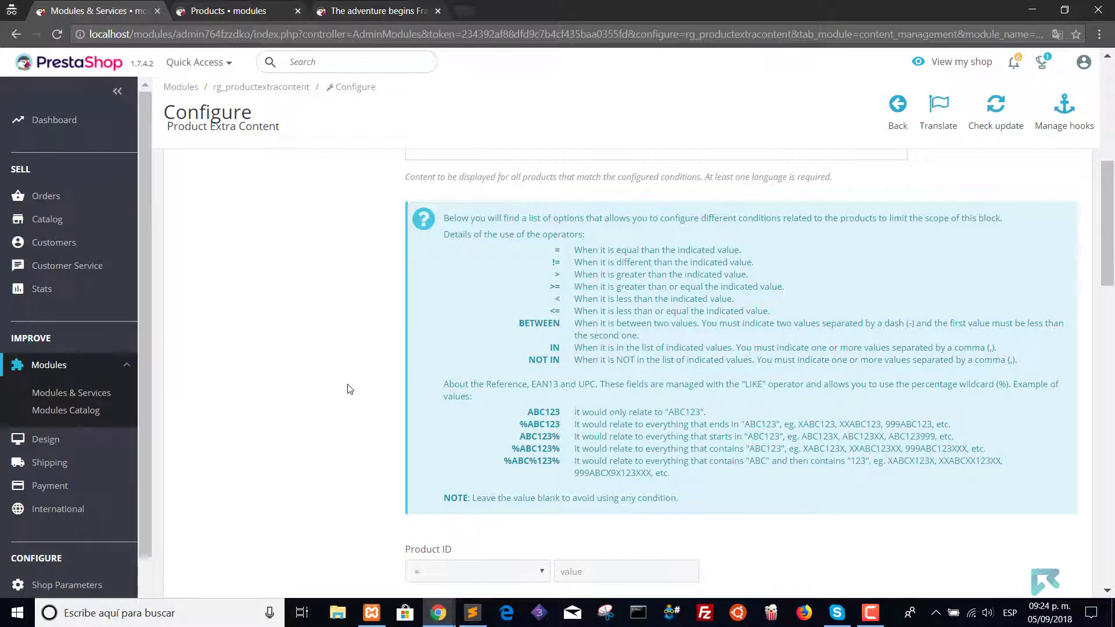
scroll(348, 390, "down", 2)
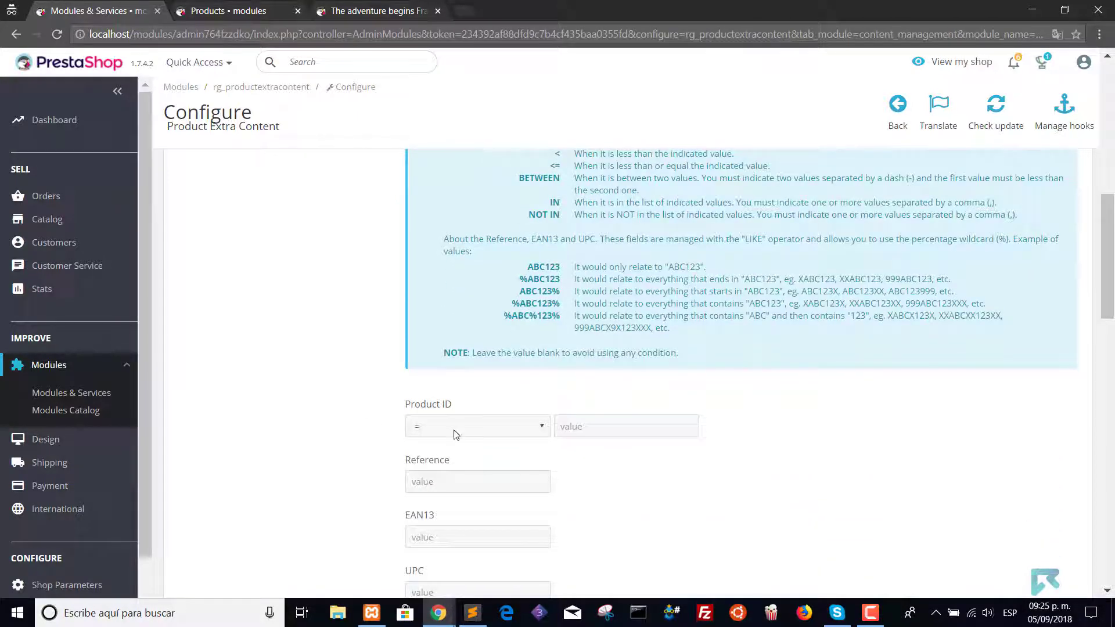
left_click(459, 435)
left_click(439, 530)
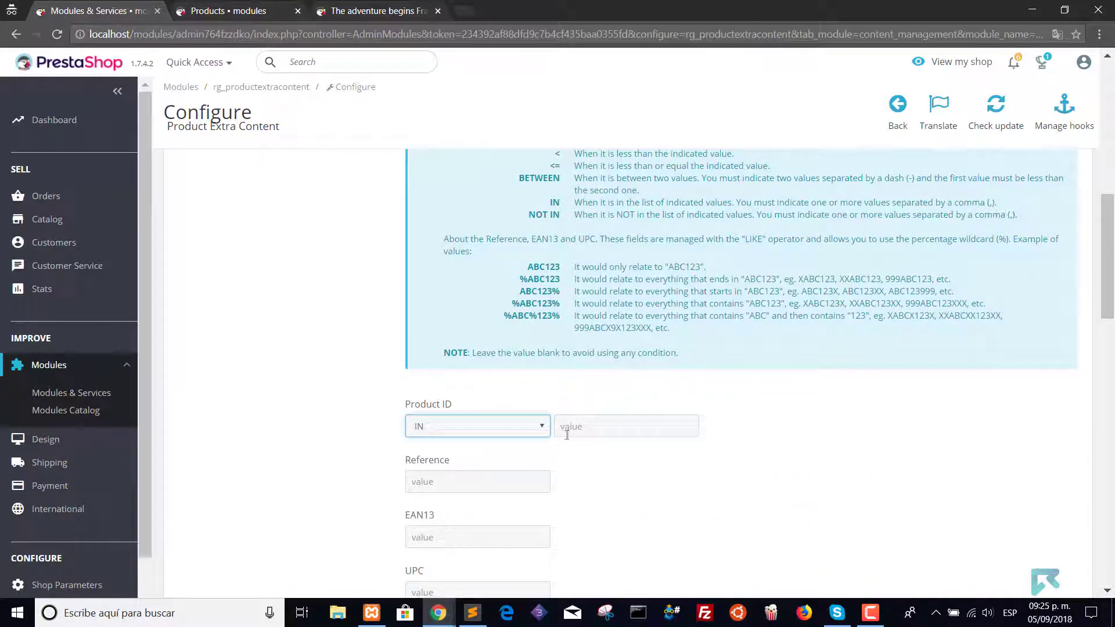
left_click(570, 427)
type("6,7,8,9,10,11")
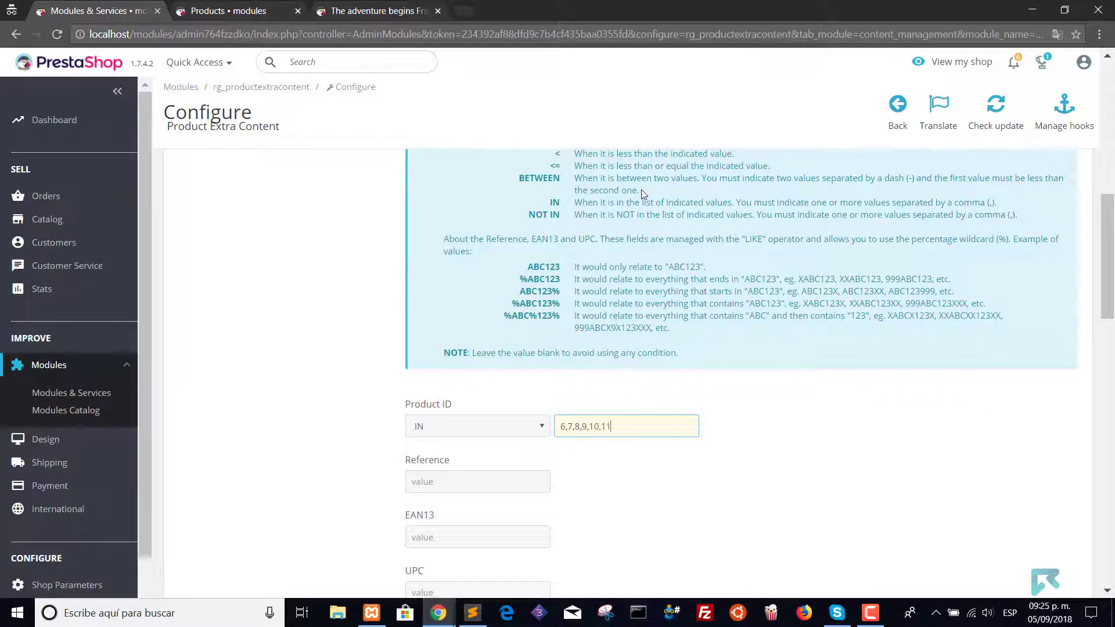
left_click_drag(641, 190, 526, 178)
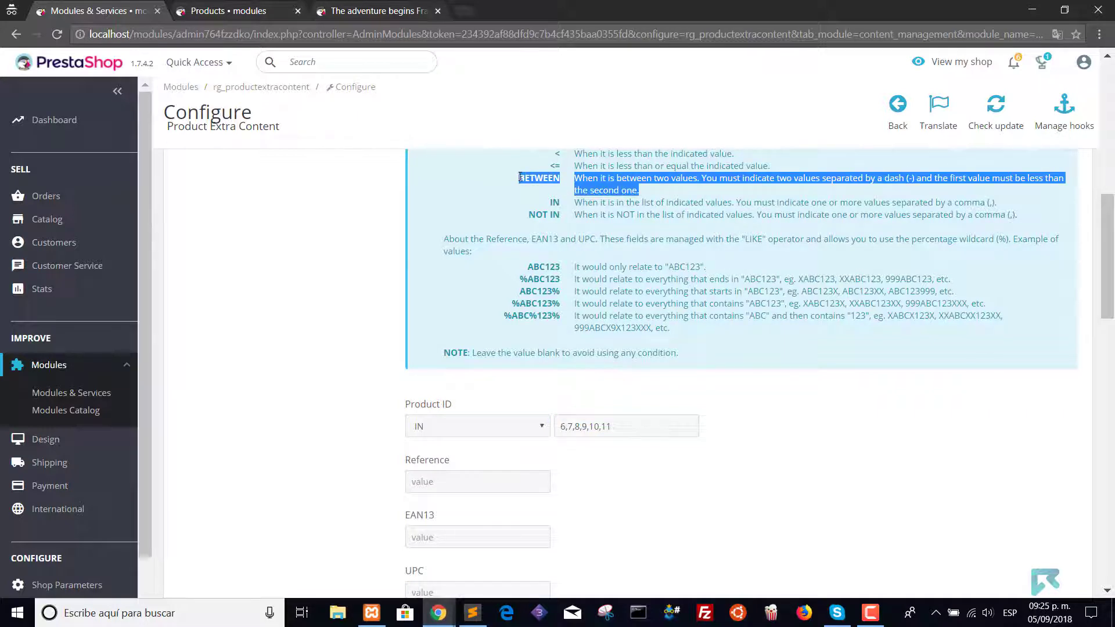
left_click_drag(523, 178, 645, 194)
left_click(359, 328)
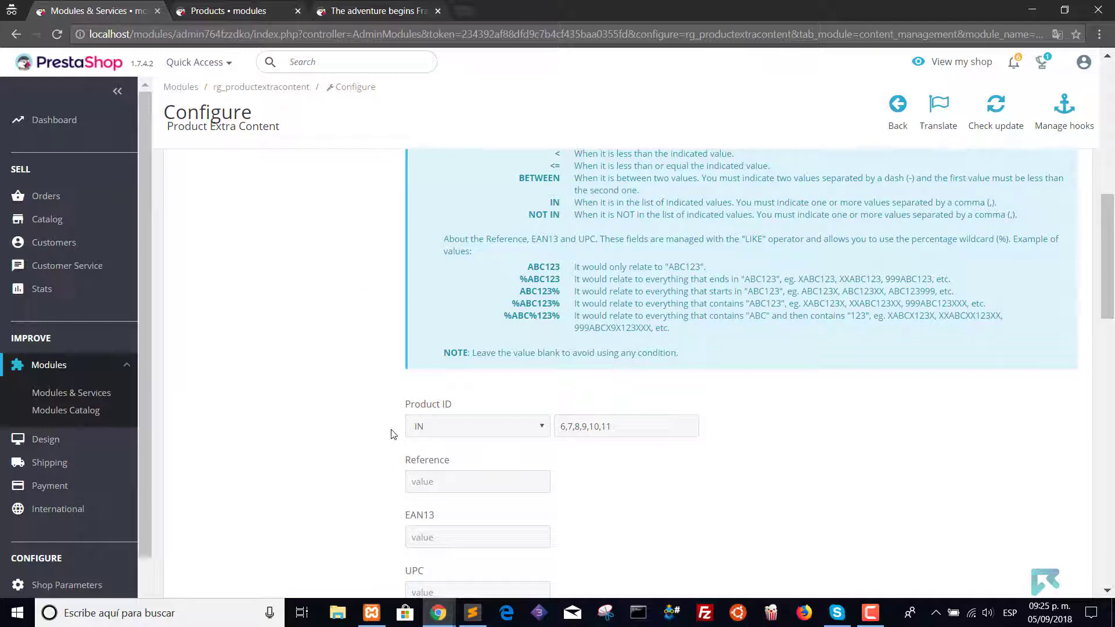
scroll(344, 432, "down", 1)
scroll(346, 426, "down", 2)
scroll(344, 424, "down", 2)
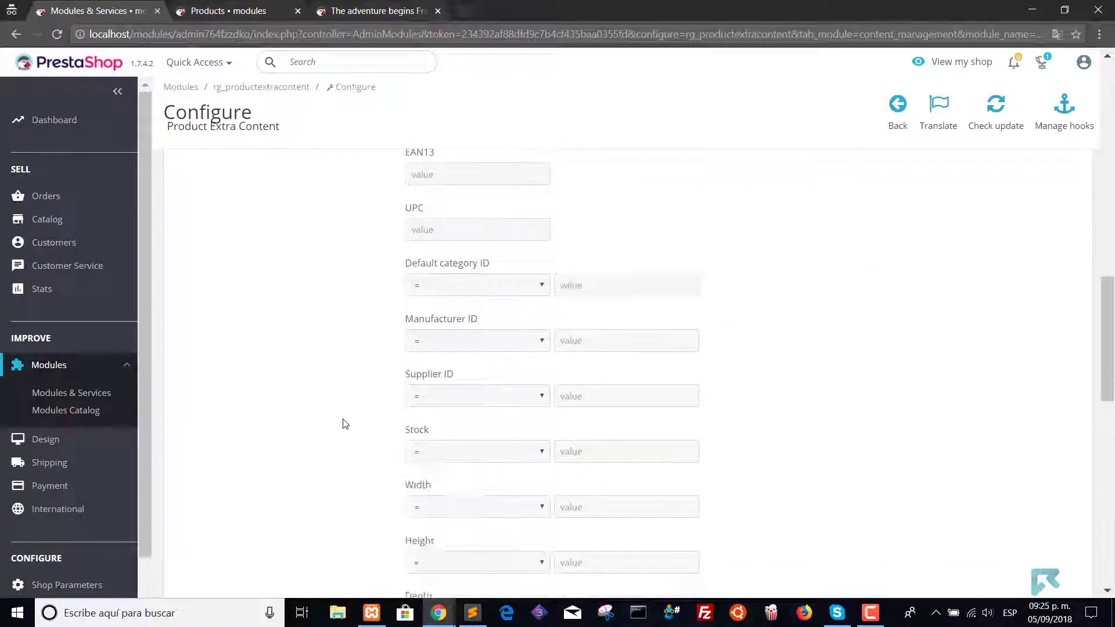
scroll(343, 424, "down", 3)
scroll(344, 424, "down", 4)
scroll(343, 424, "down", 3)
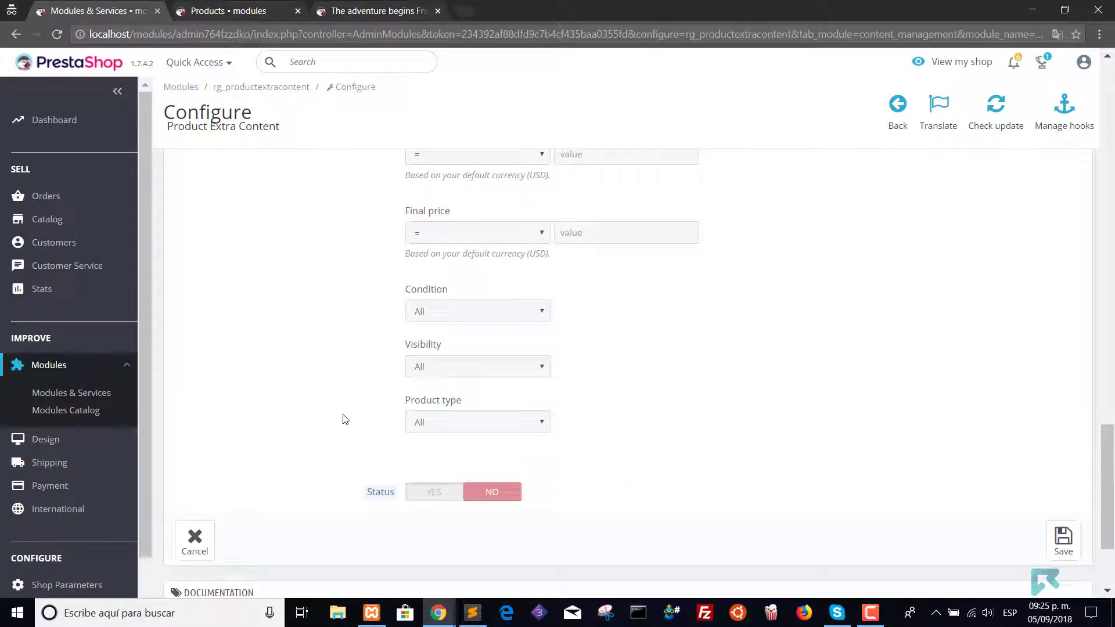
- Enable Example 4 Specific Products and confirm it is listed on displayProductPriceBlock
left_click(429, 498)
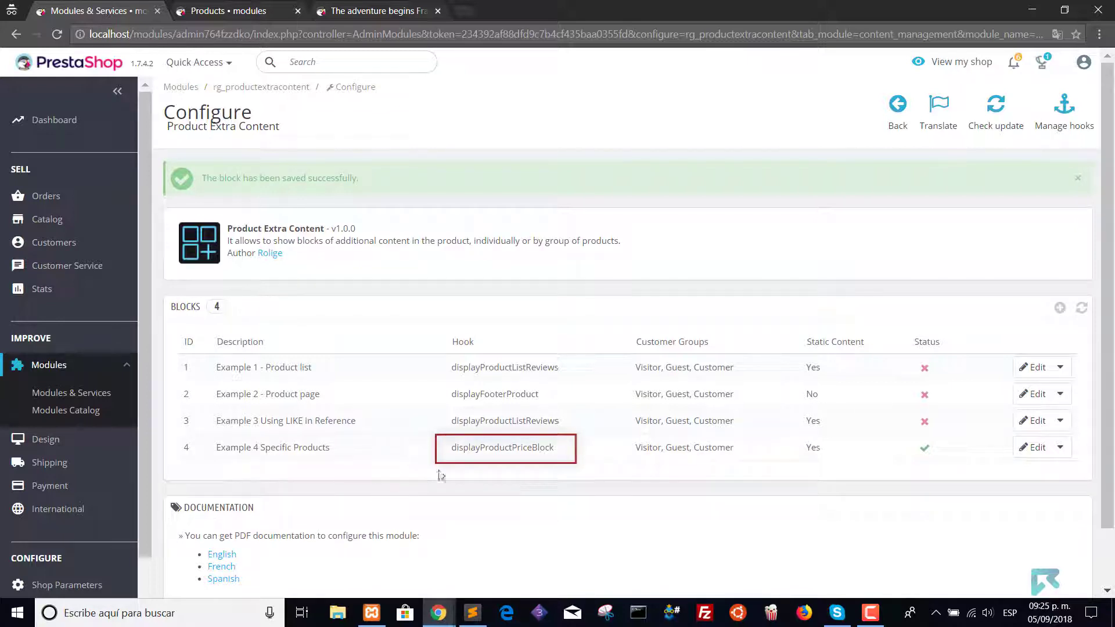
left_click_drag(557, 451, 455, 447)
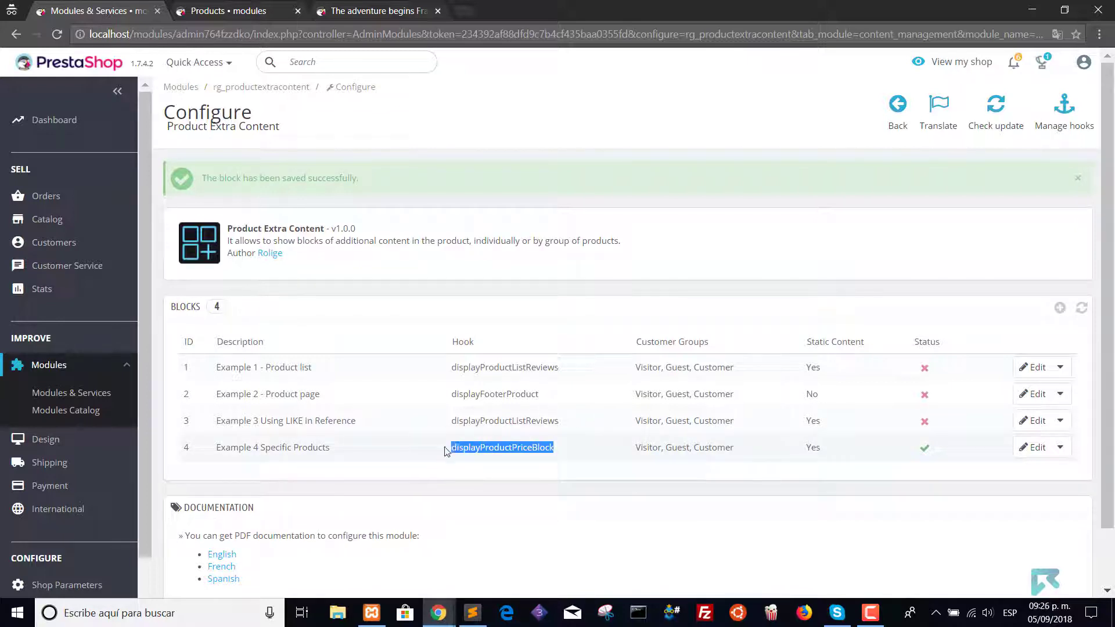
left_click(465, 490)
- Verify the green WINNER!! label on mug products 6 and 7, then open Mug Today Is A Good Day
left_click(353, 13)
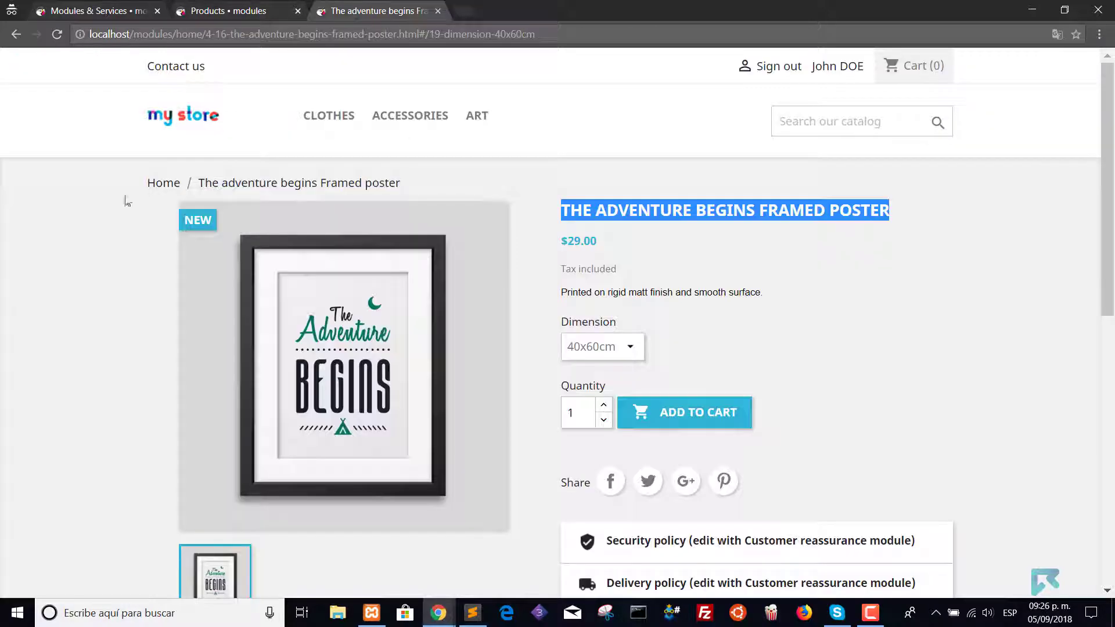
left_click(79, 282)
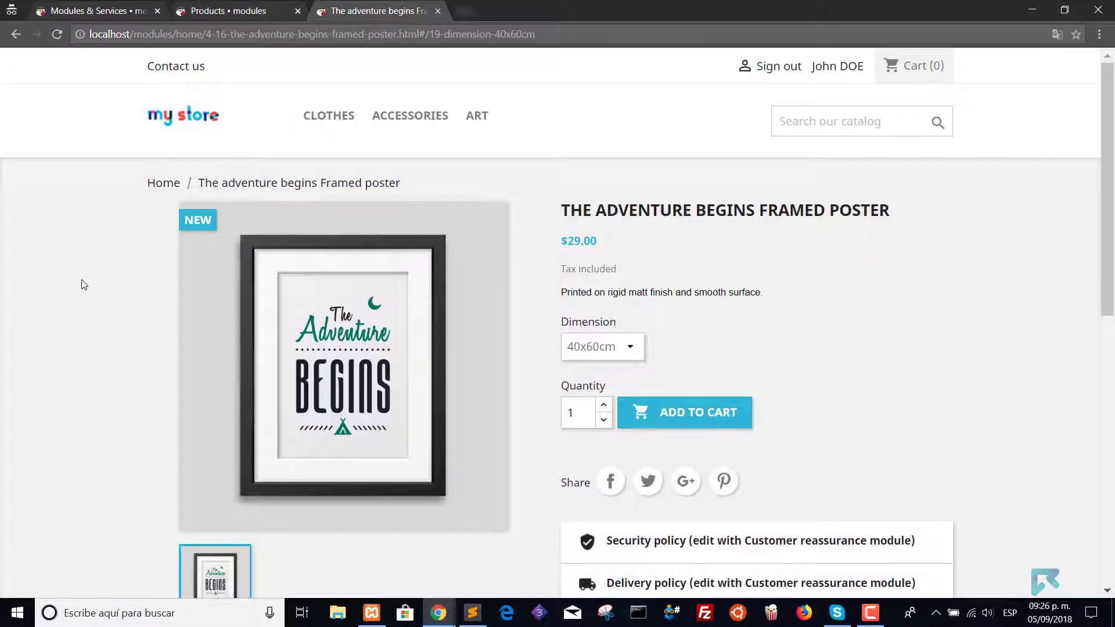
left_click(195, 115)
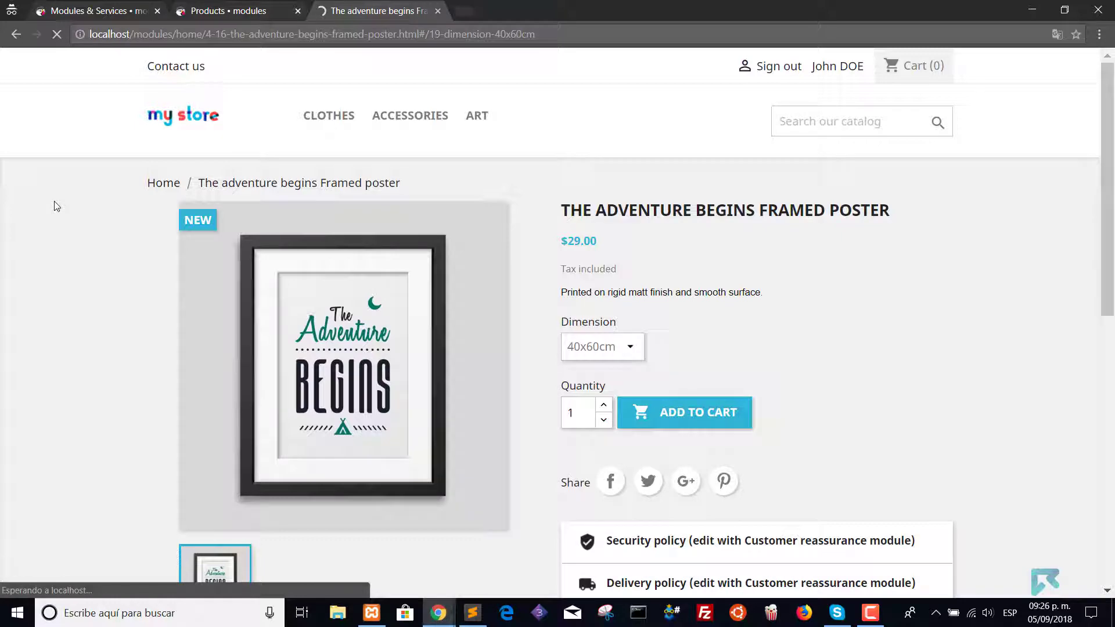
scroll(55, 210, "down", 3)
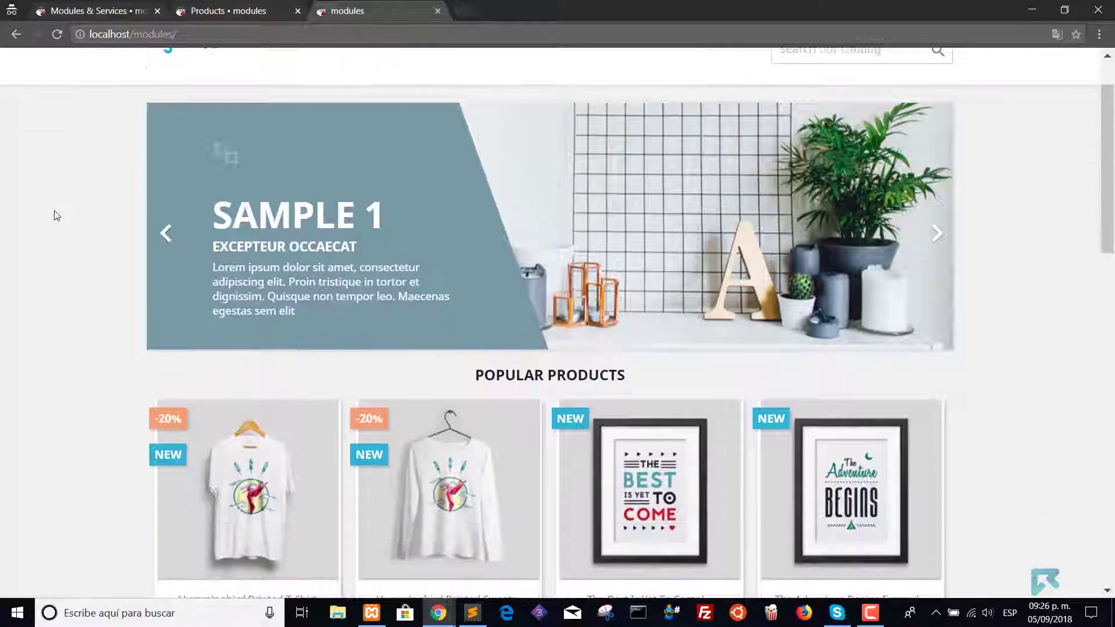
scroll(61, 237, "down", 2)
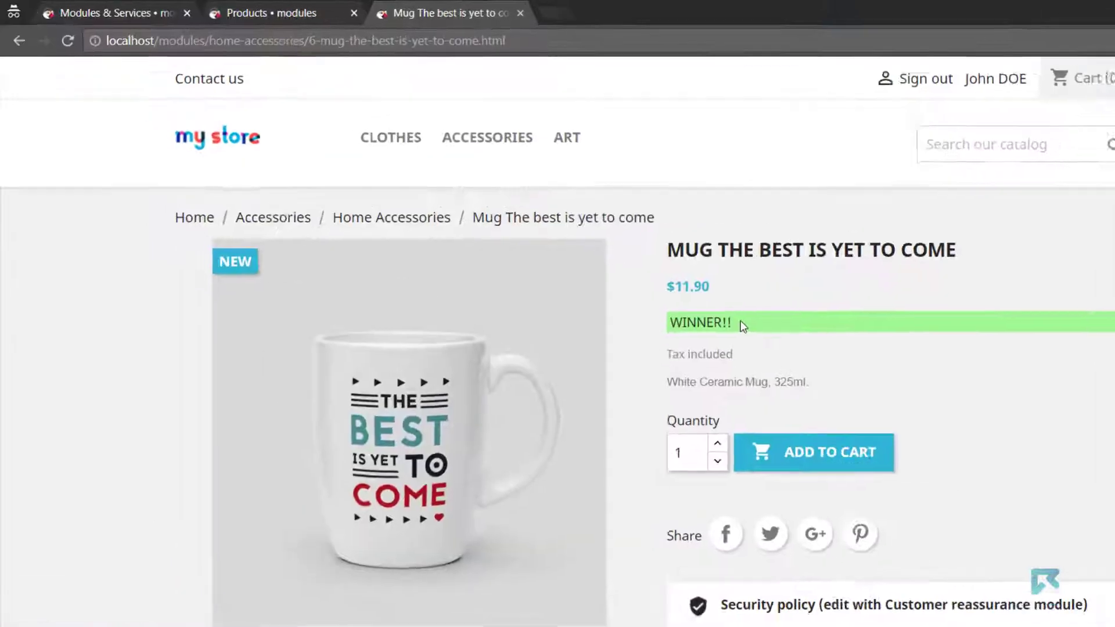
left_click_drag(626, 272, 554, 272)
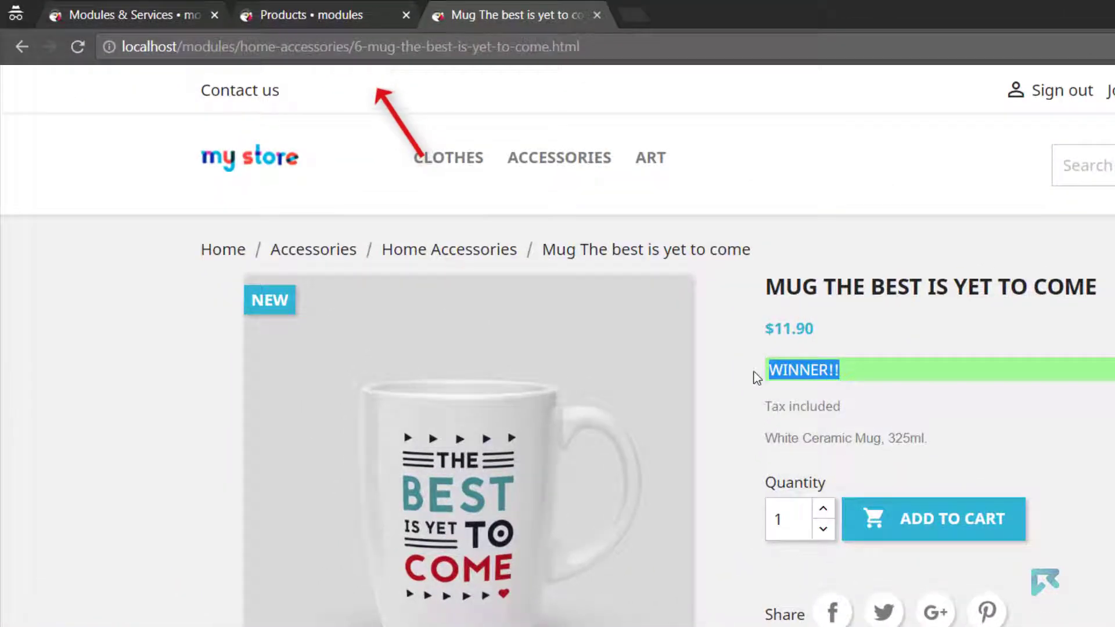
left_click(916, 394)
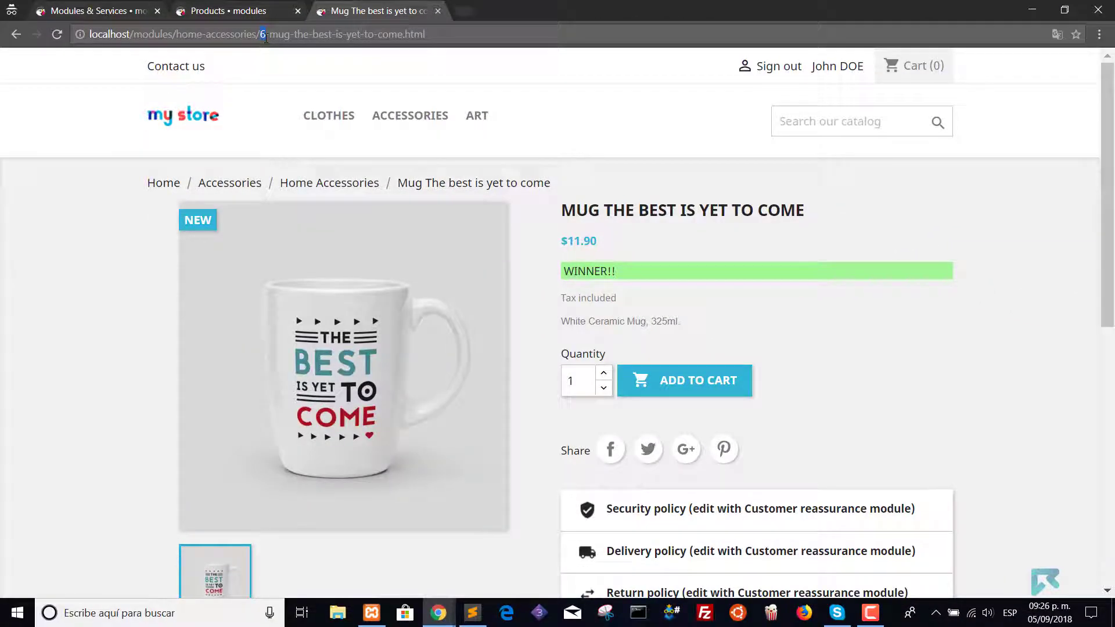
type("7")
key("Return")
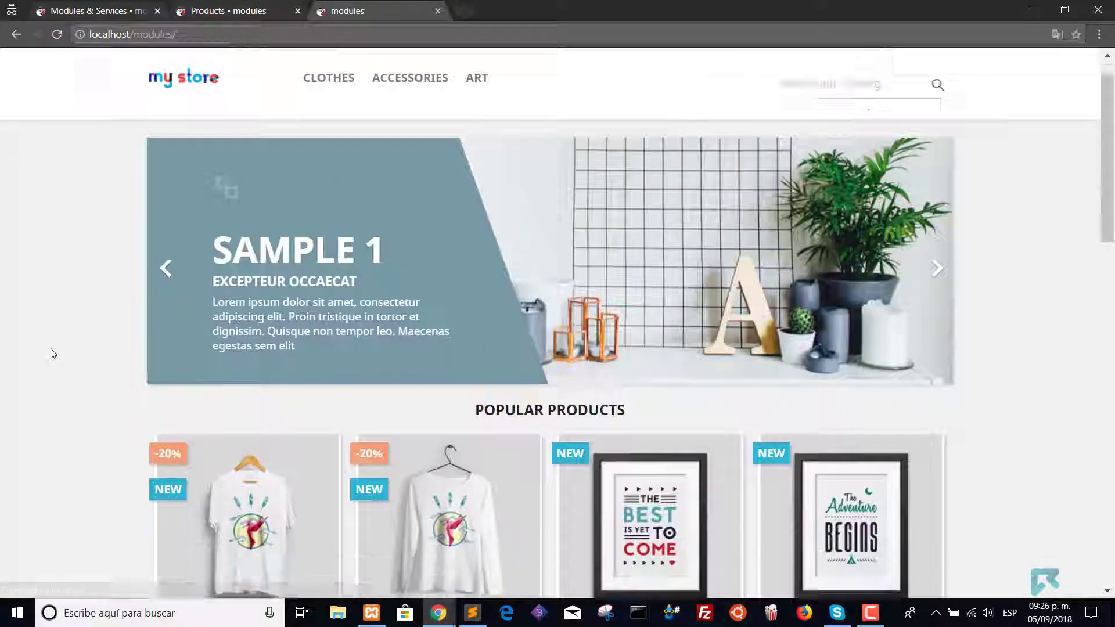
scroll(50, 353, "down", 5)
mouse_move(851, 231)
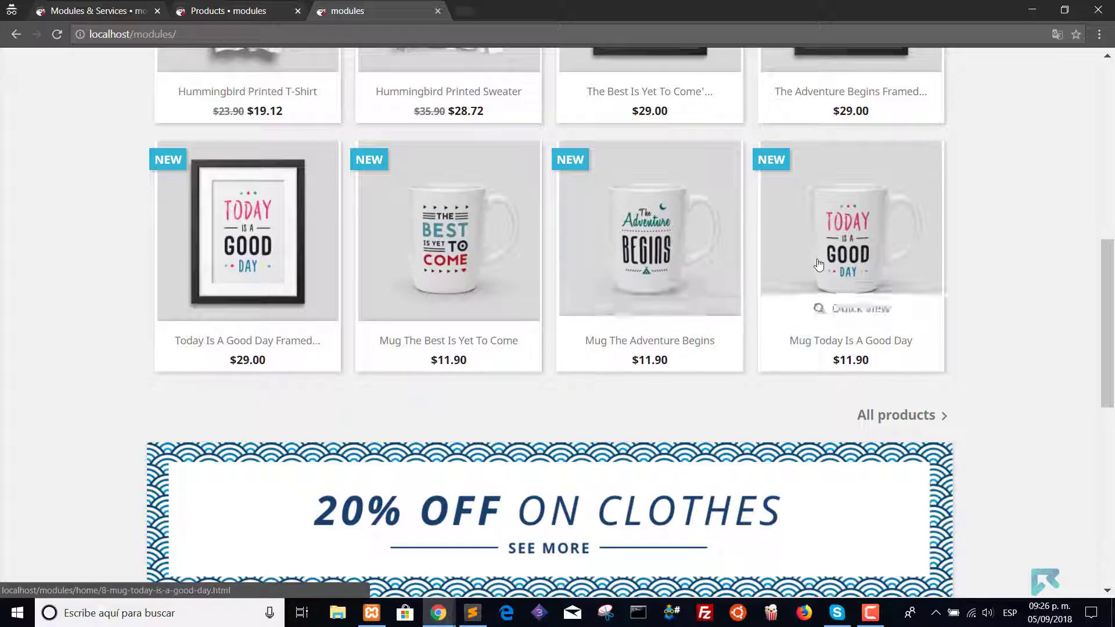
left_click(819, 247)
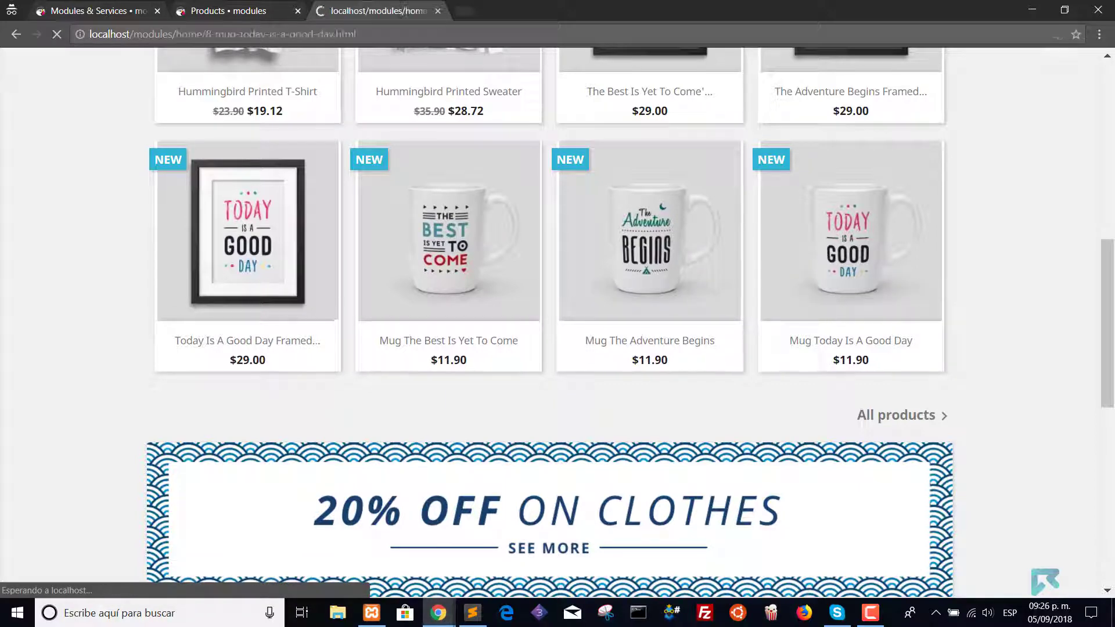